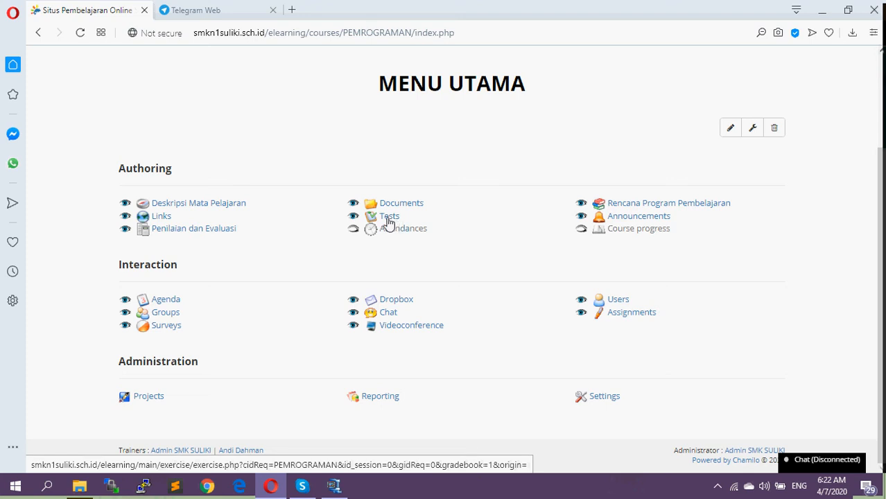
# Create a new test in the course's Tests tool and name it "UJian Harian_1"
pyautogui.click(389, 221)
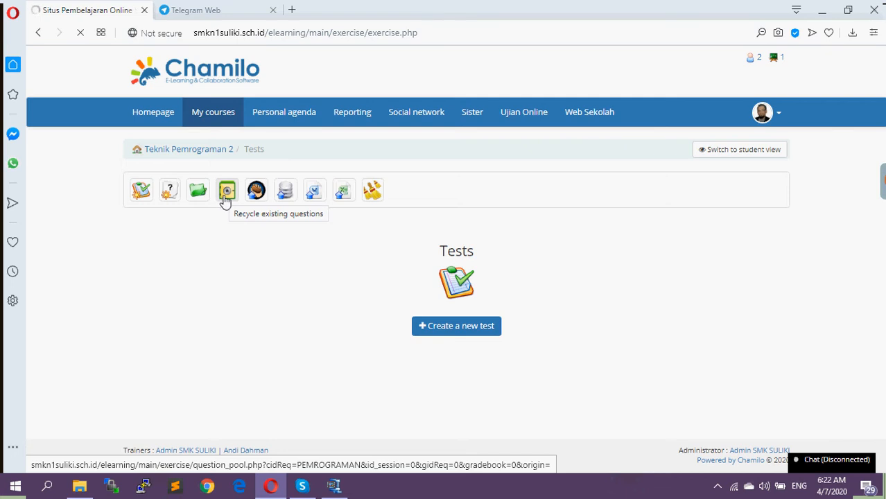
pyautogui.click(142, 197)
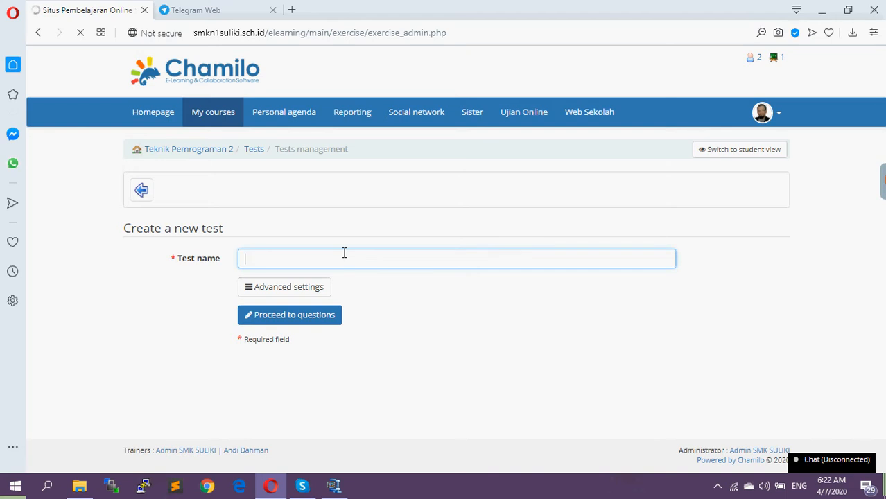
pyautogui.write('Ujian HArian')
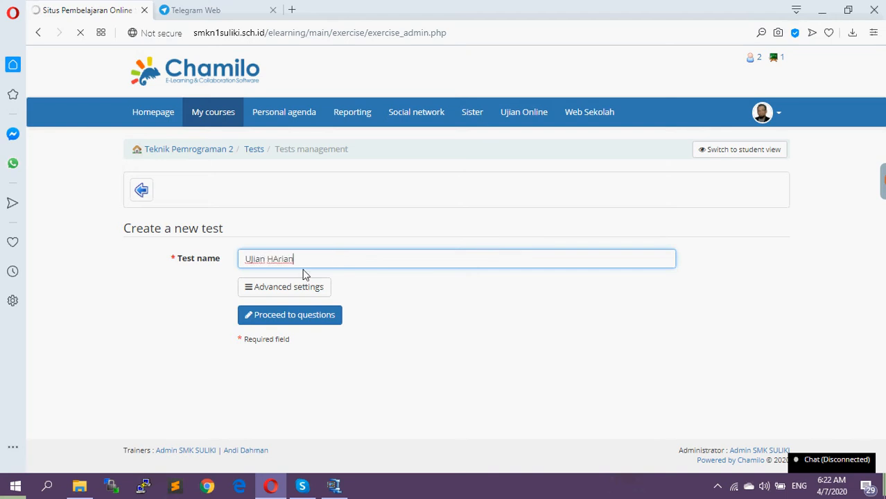
pyautogui.click(272, 258)
pyautogui.press('Delete')
pyautogui.write('a')
pyautogui.press('End')
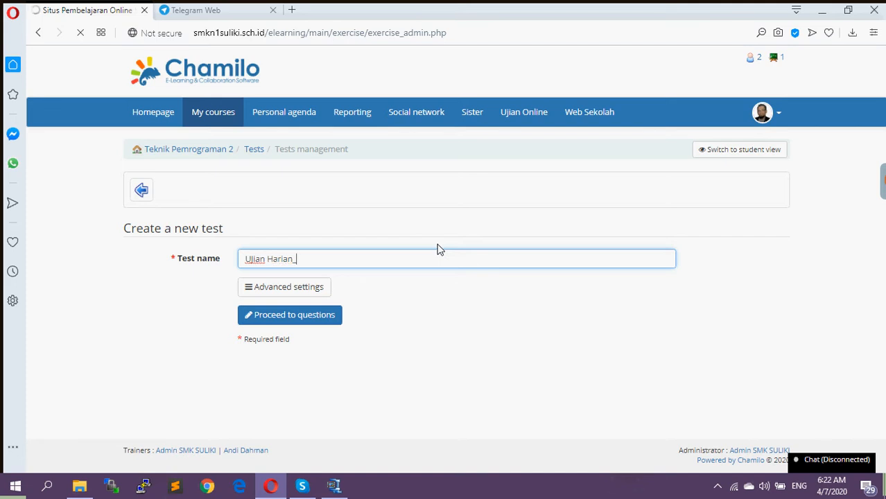
pyautogui.write('1')
# Open the test's advanced settings and enter the context text "UJian harian pada materi Pemprograman bahasa BAsic"
pyautogui.click(297, 296)
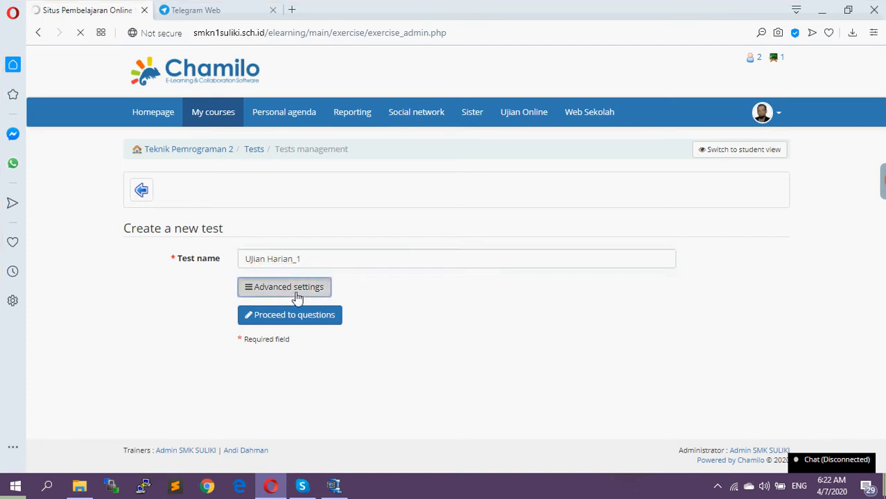
pyautogui.scroll(-2, 310, 314)
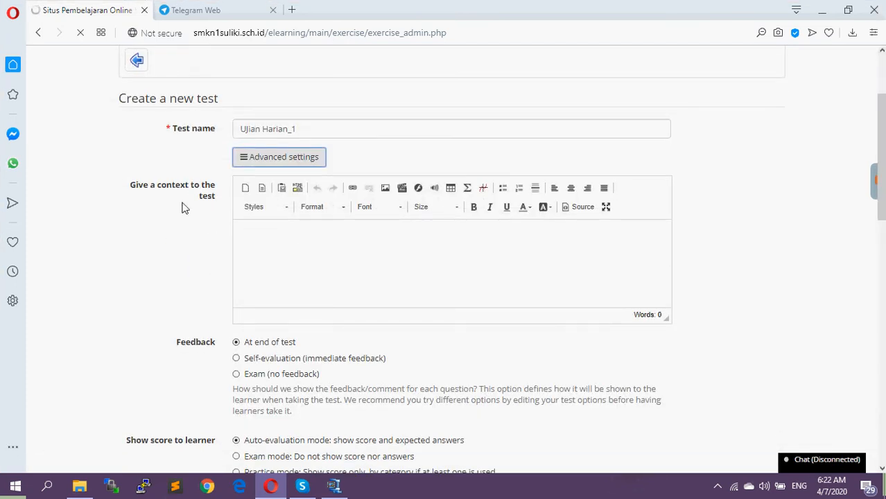
pyautogui.click(265, 231)
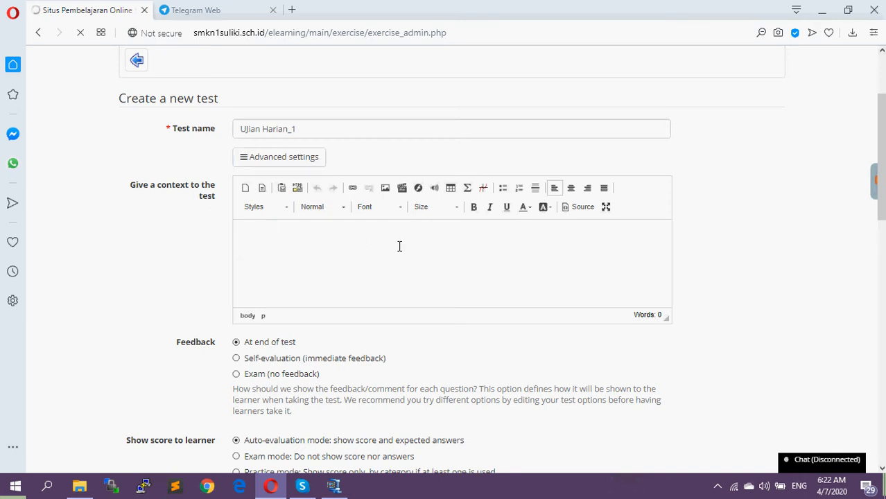
pyautogui.write('UJian harian poa')
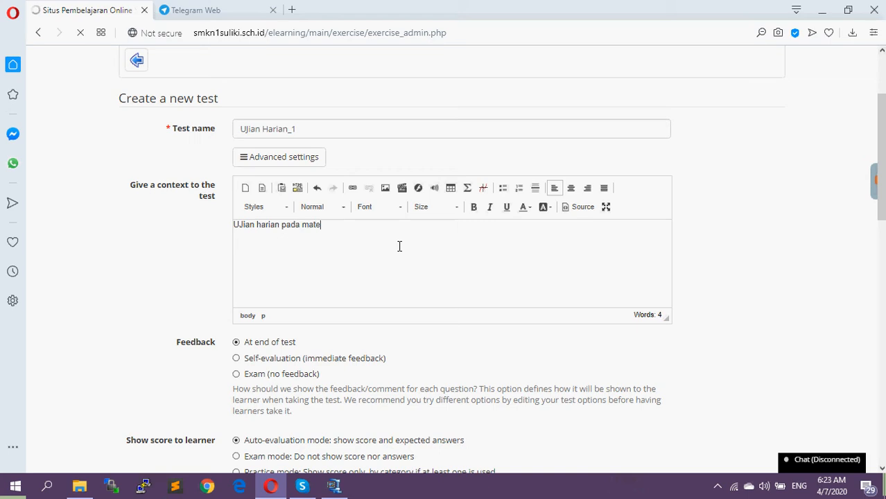
pyautogui.write('materi PEm')
pyautogui.write('rogaram')
pyautogui.press('BackSpace')
pyautogui.press('BackSpace')
pyautogui.press('BackSpace')
pyautogui.write('ograman ')
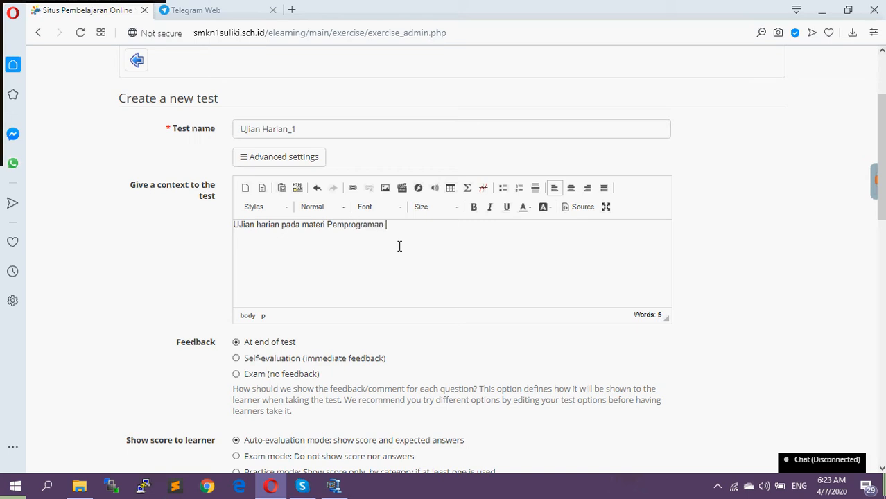
pyautogui.write('bahasa BAsic')
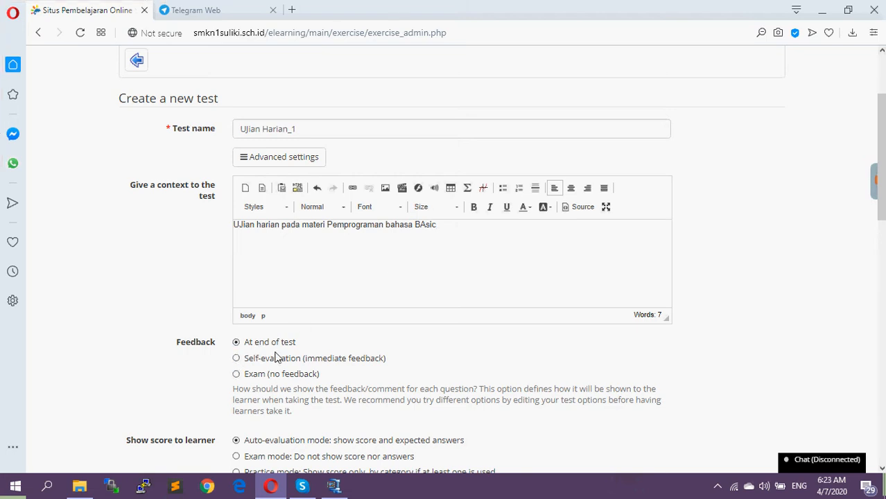
# Set how the score is shown to learners to Ranking mode, without question-by-question result details
pyautogui.scroll(-1, 274, 346)
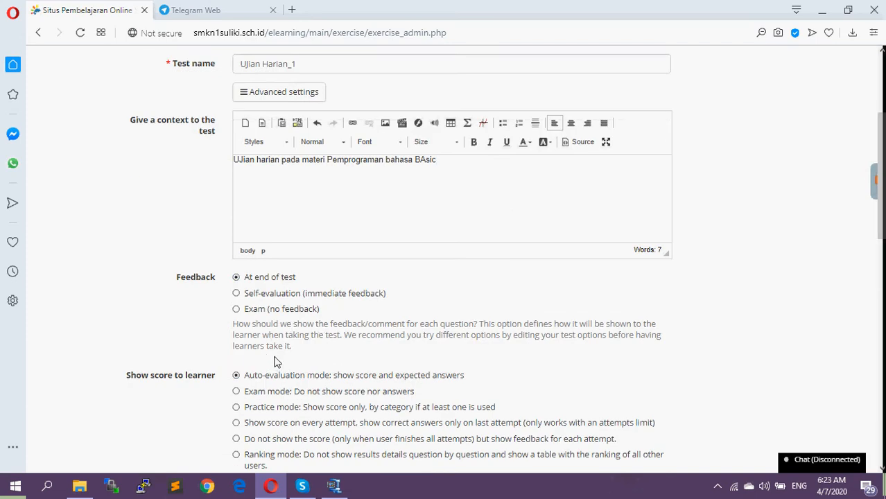
pyautogui.scroll(-1, 276, 363)
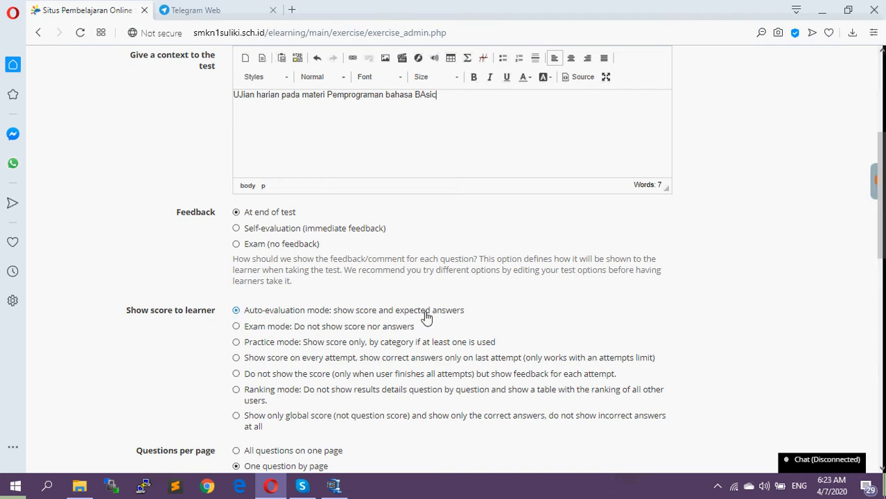
pyautogui.scroll(-1, 424, 316)
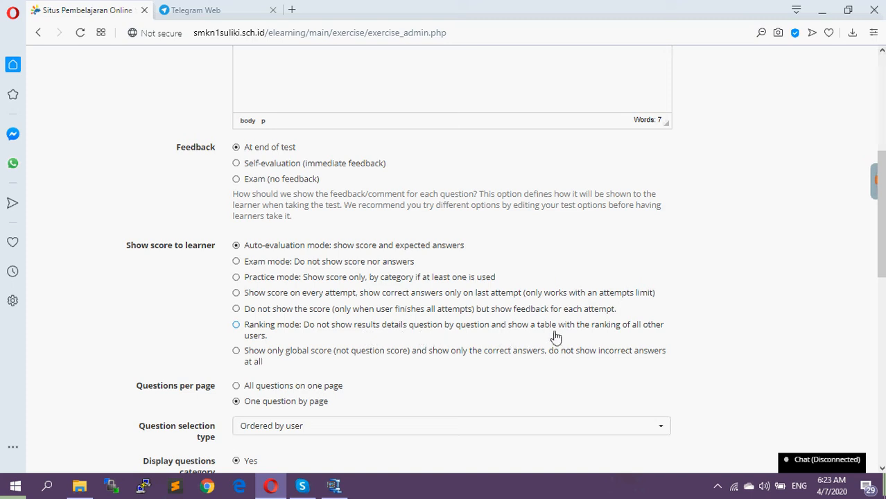
pyautogui.click(237, 330)
# Choose "Ordered by user" as the test's question selection type
pyautogui.scroll(-2, 335, 350)
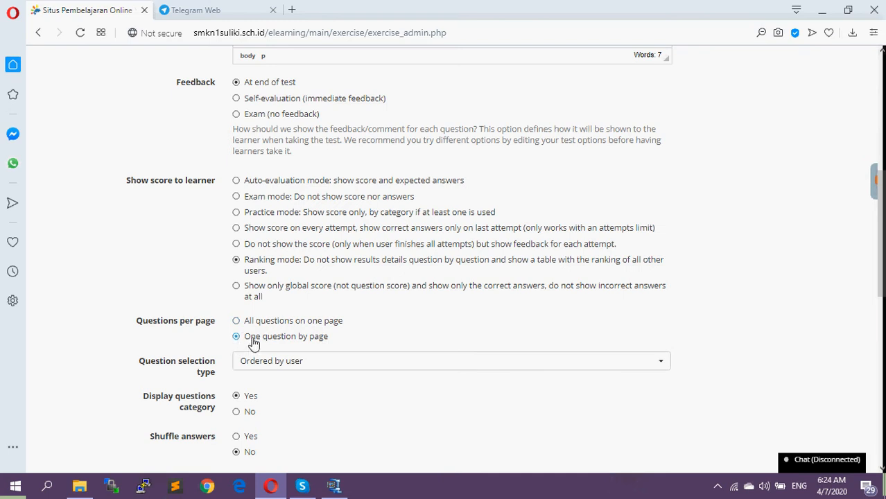
pyautogui.scroll(-1, 427, 324)
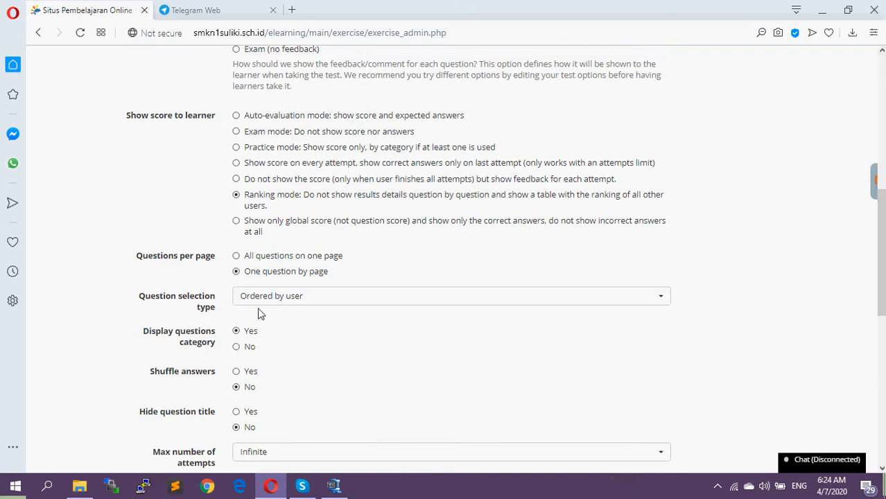
pyautogui.click(282, 305)
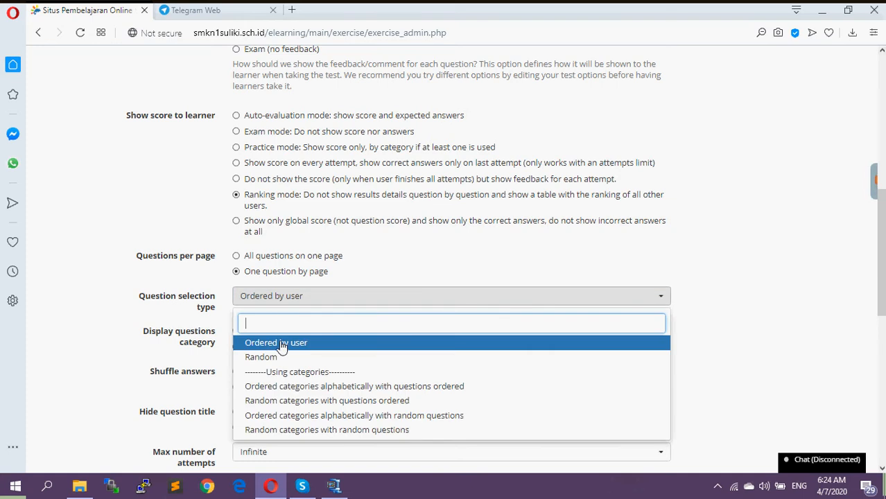
pyautogui.click(282, 344)
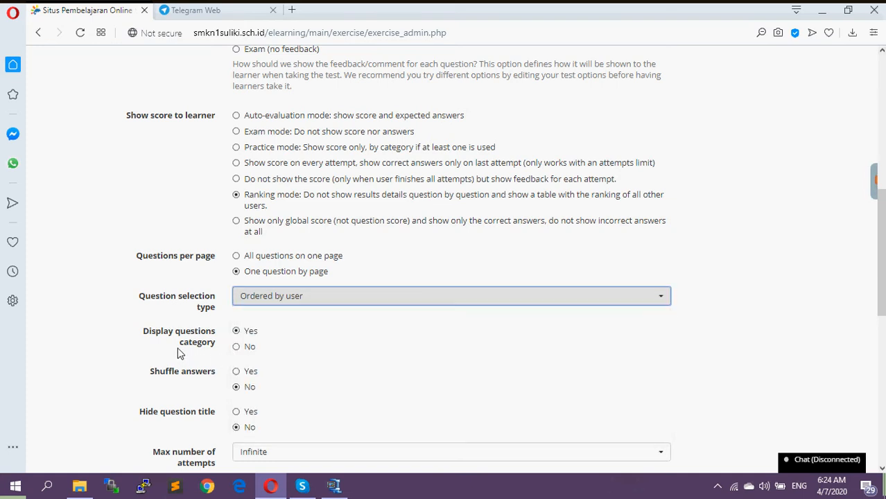
# Set Shuffle answers to Yes and Hide question title to No for the test
pyautogui.scroll(-1, 249, 312)
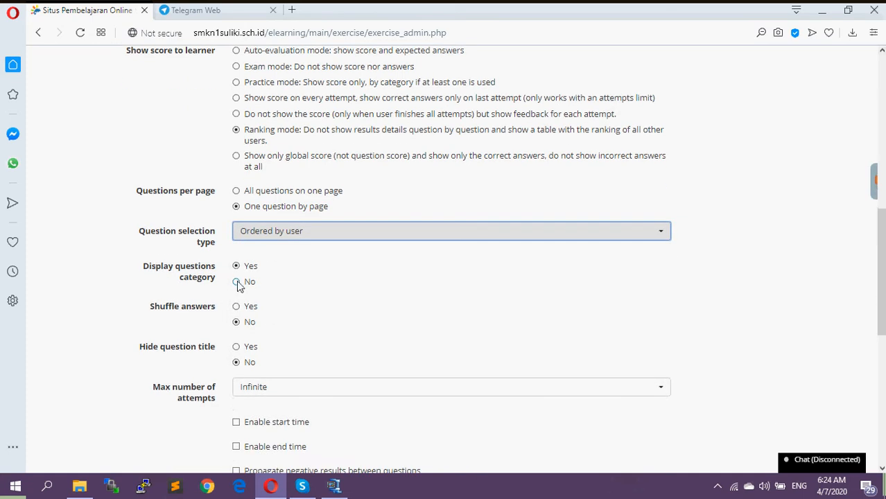
pyautogui.click(237, 306)
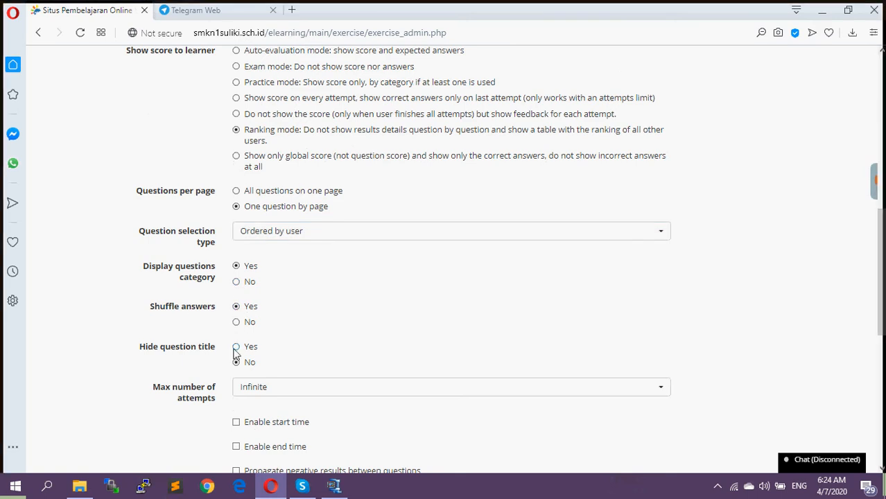
pyautogui.click(236, 362)
# Set the maximum number of attempts to 3 and enable both the start time and the end time
pyautogui.scroll(-1, 325, 356)
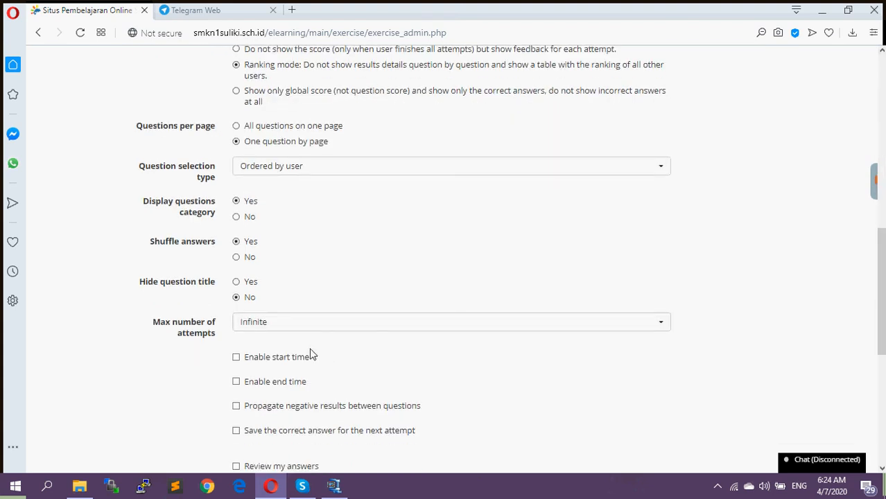
pyautogui.scroll(-1, 218, 336)
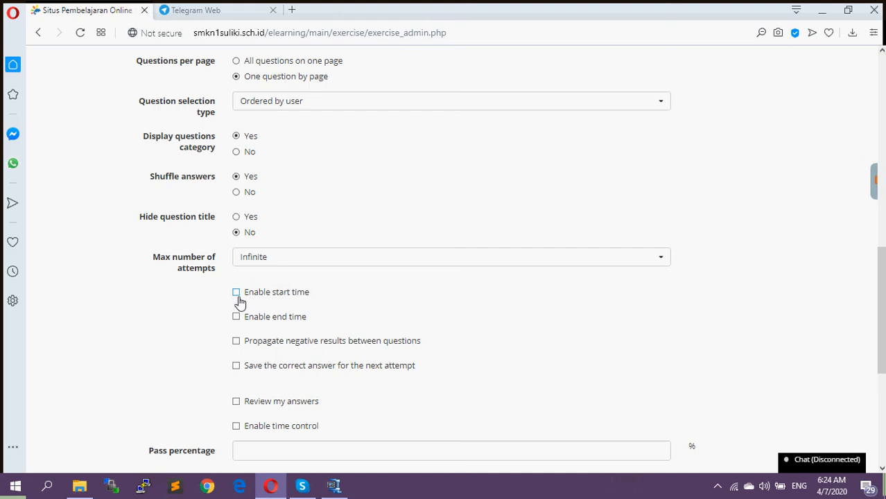
pyautogui.click(271, 266)
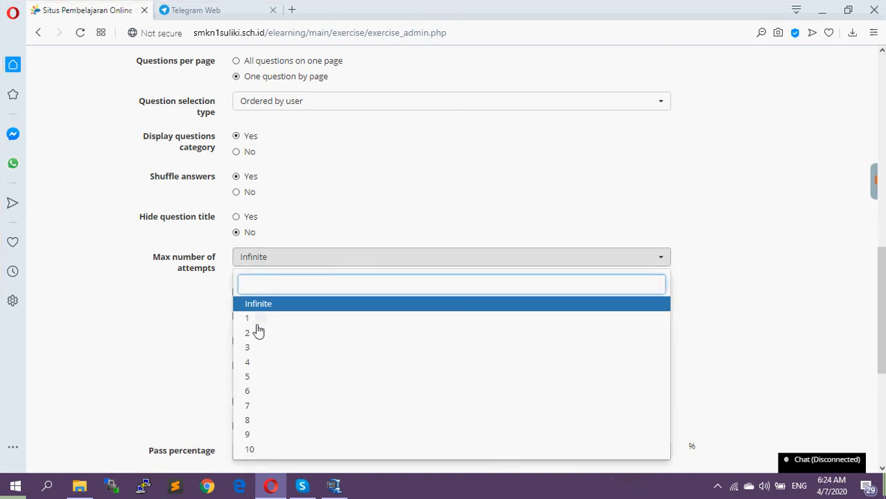
pyautogui.click(251, 349)
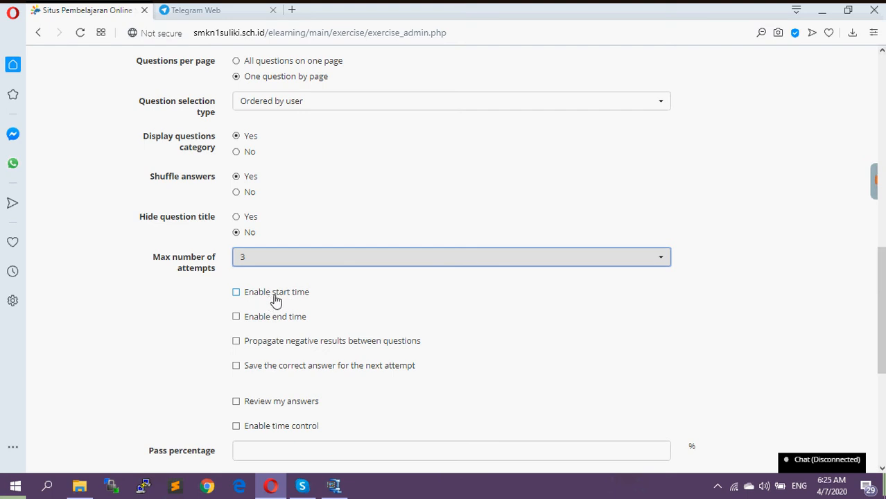
pyautogui.click(237, 292)
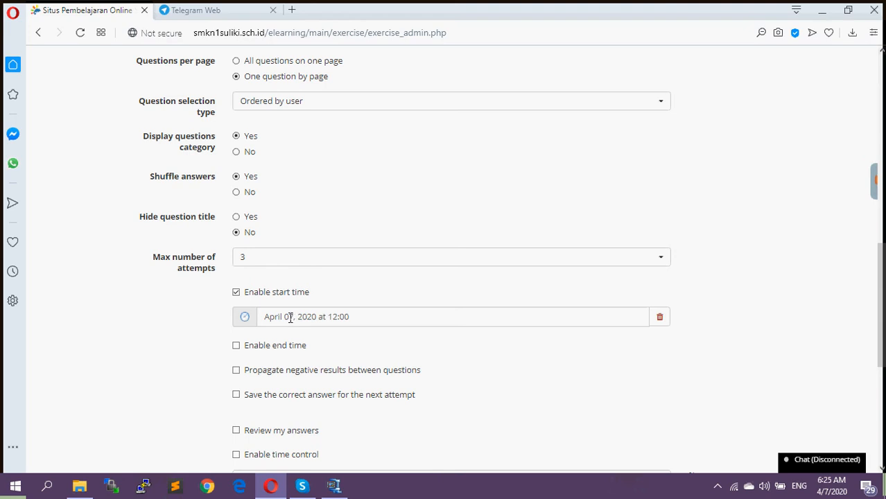
pyautogui.click(236, 347)
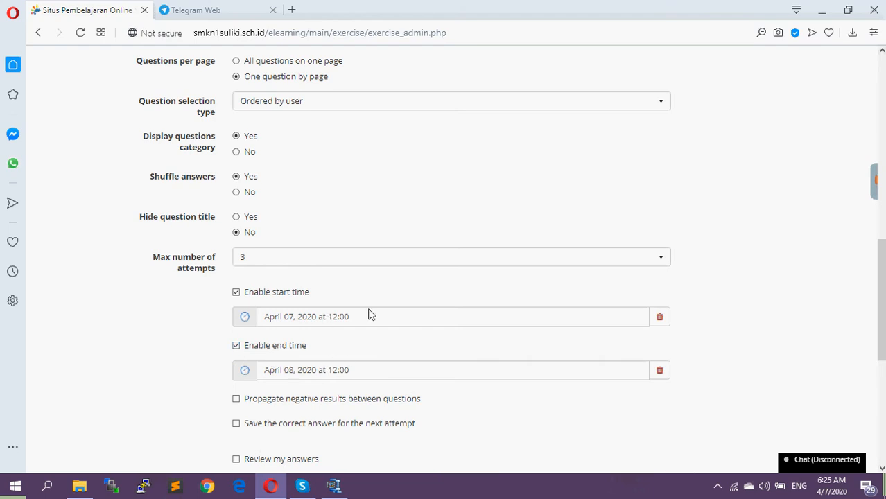
# Enable time control with a total test duration of 20 minutes and set the pass percentage to 75
pyautogui.scroll(-1, 368, 312)
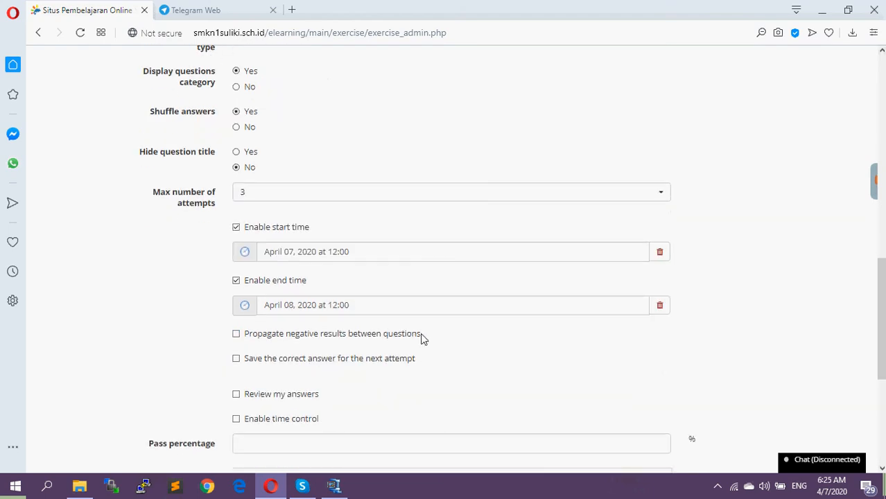
pyautogui.scroll(-1, 415, 343)
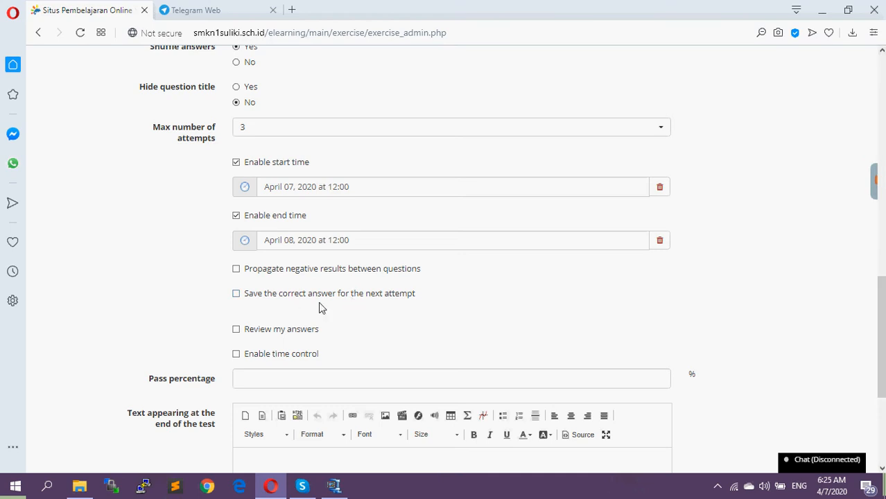
pyautogui.scroll(-1, 345, 317)
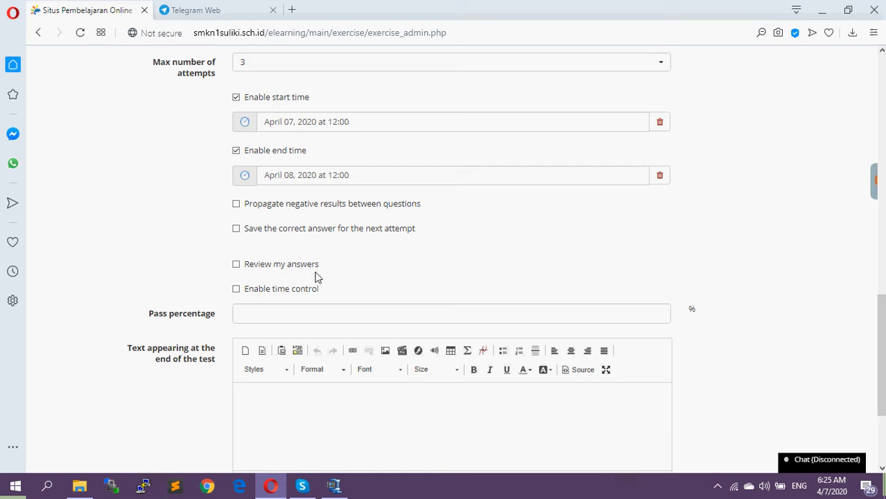
pyautogui.scroll(-1, 360, 281)
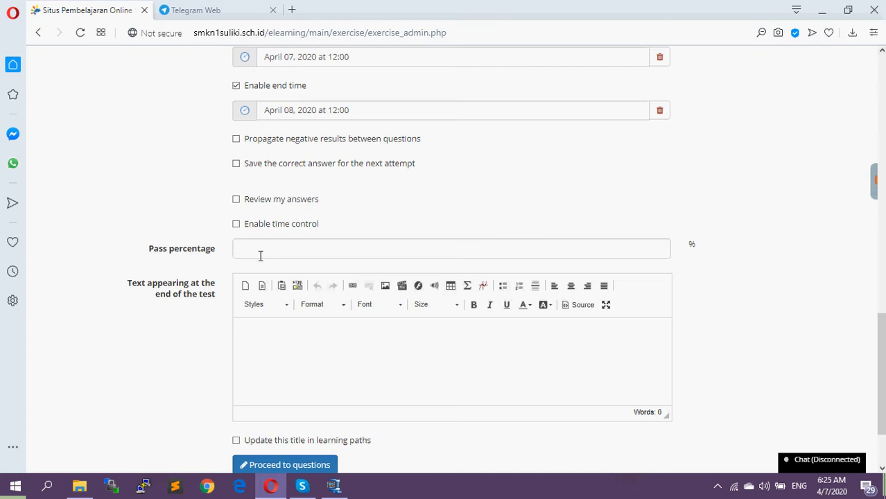
pyautogui.click(237, 225)
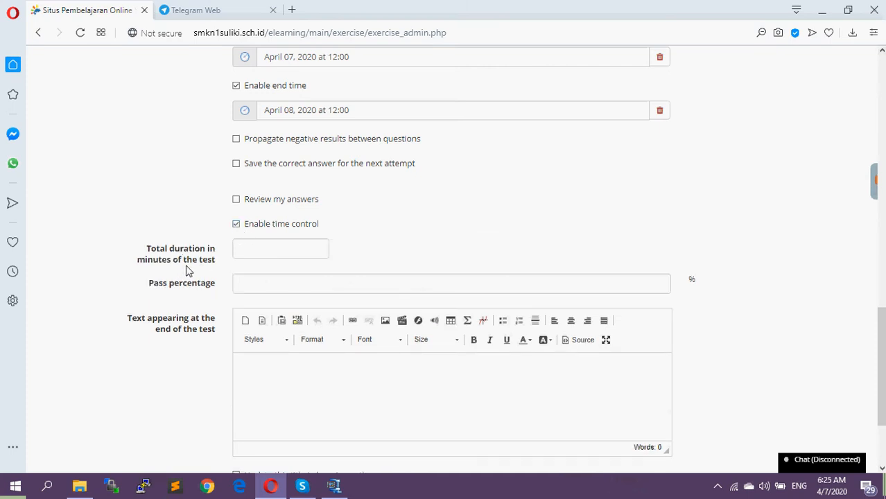
pyautogui.click(262, 248)
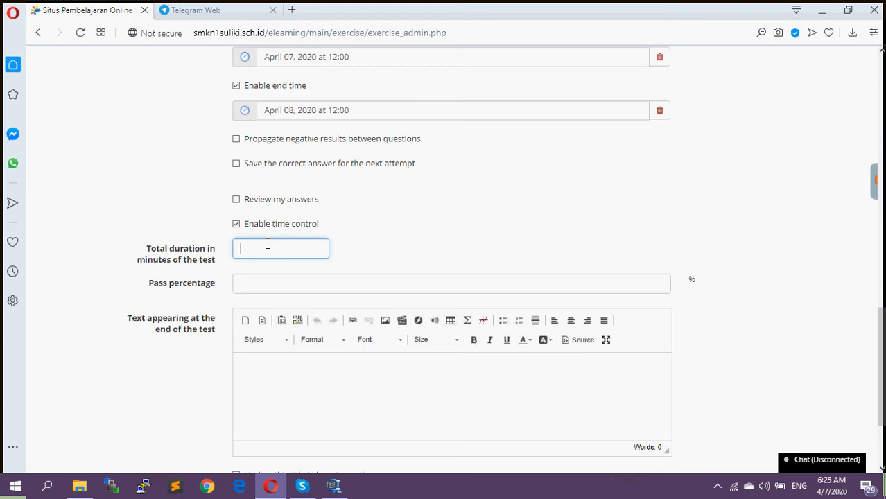
pyautogui.write('20')
pyautogui.click(266, 283)
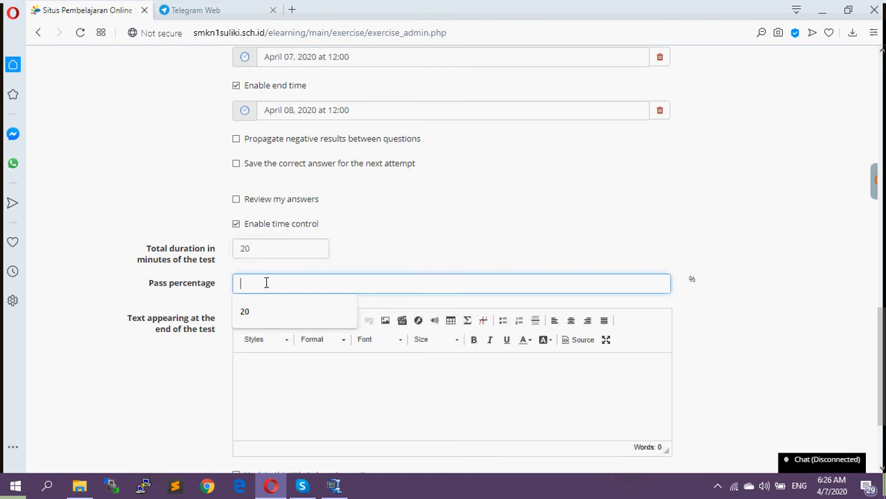
pyautogui.write('75')
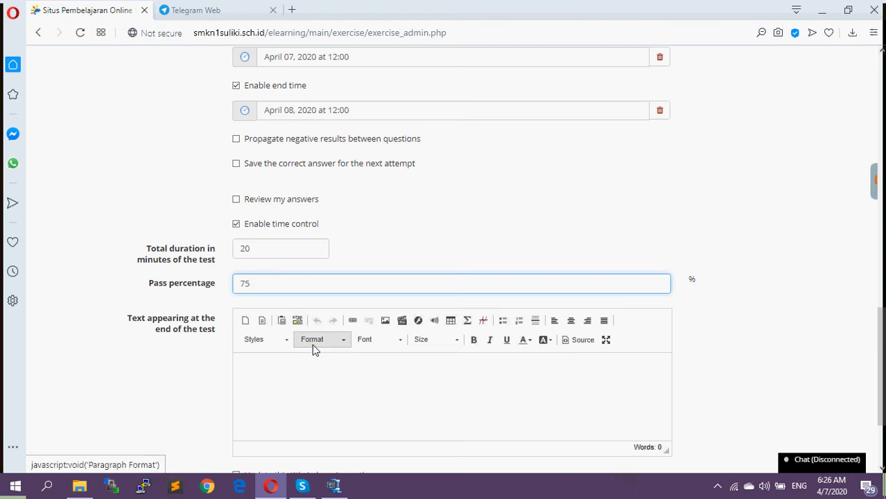
# Enter "Terimaksih karena telah berpartisipasi dalam UJIAN ini" as the text appearing at the end of the test and proceed to the questions
pyautogui.scroll(-1, 312, 344)
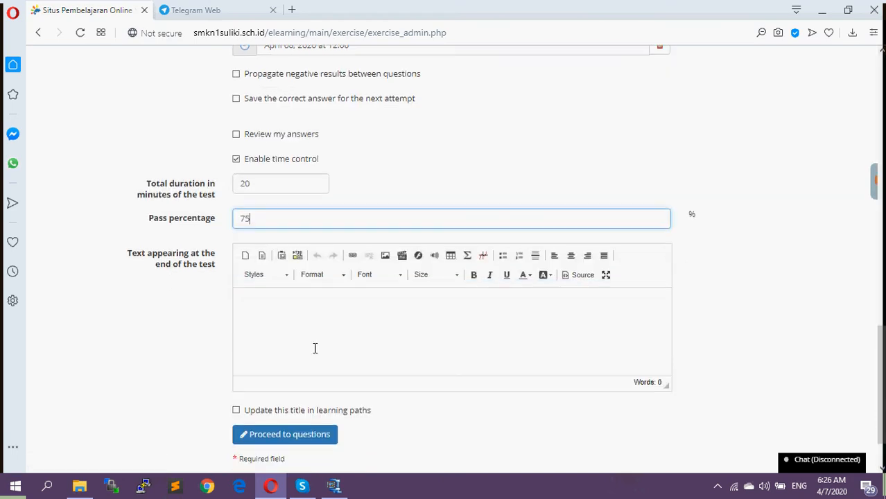
pyautogui.click(281, 311)
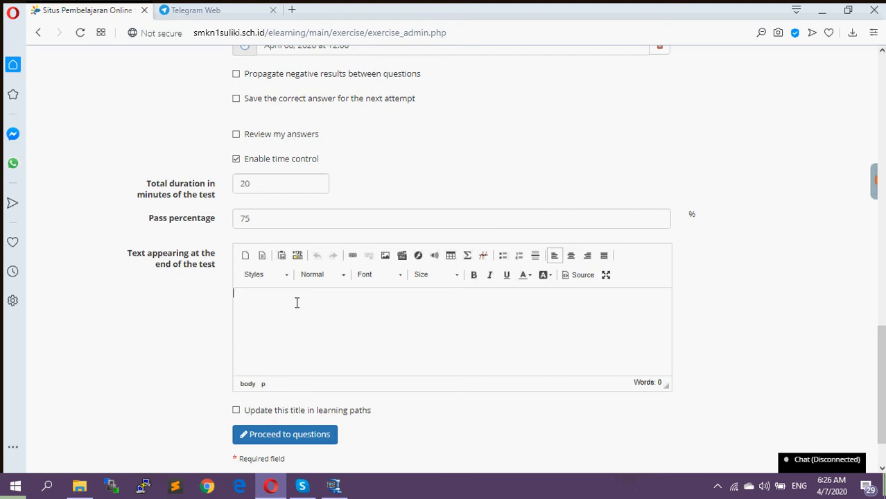
pyautogui.write('Terimaksih karena telah berpa')
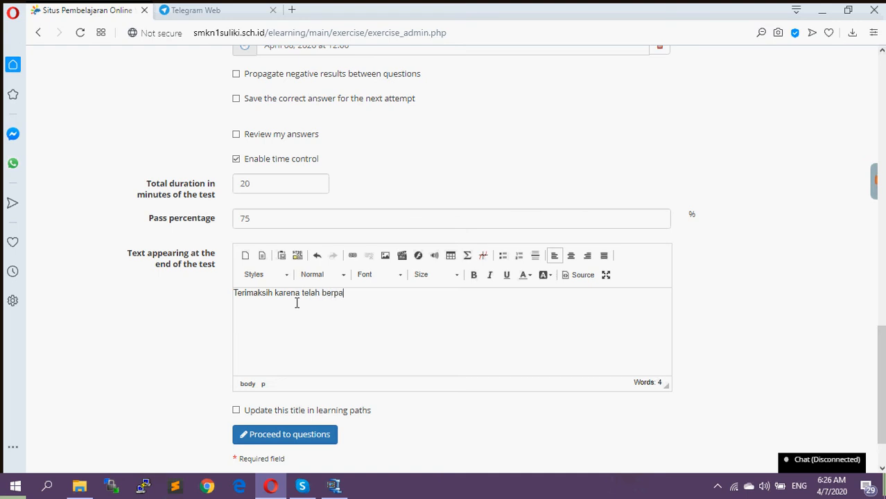
pyautogui.write('rtisipasi dalam UJIAN ini')
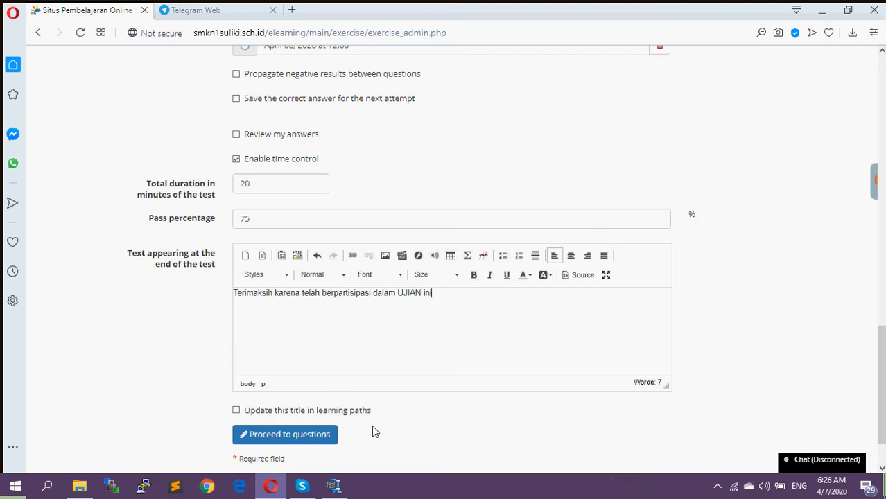
pyautogui.scroll(-1, 377, 437)
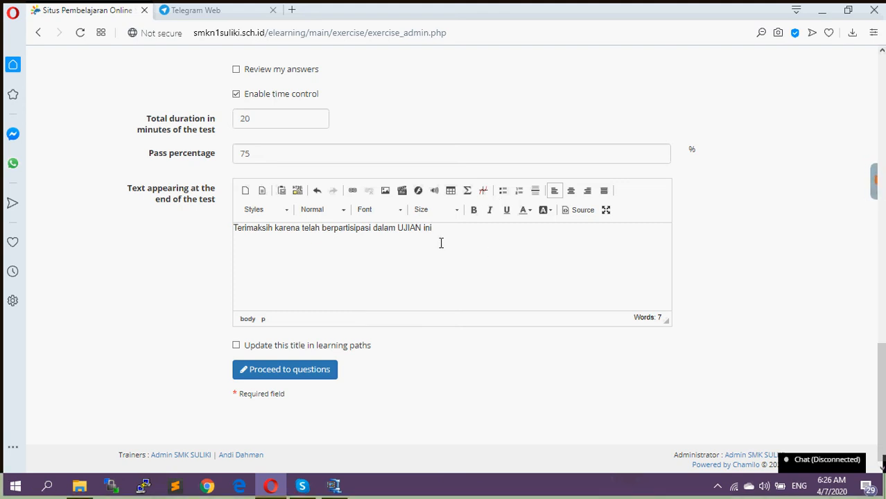
pyautogui.click(295, 372)
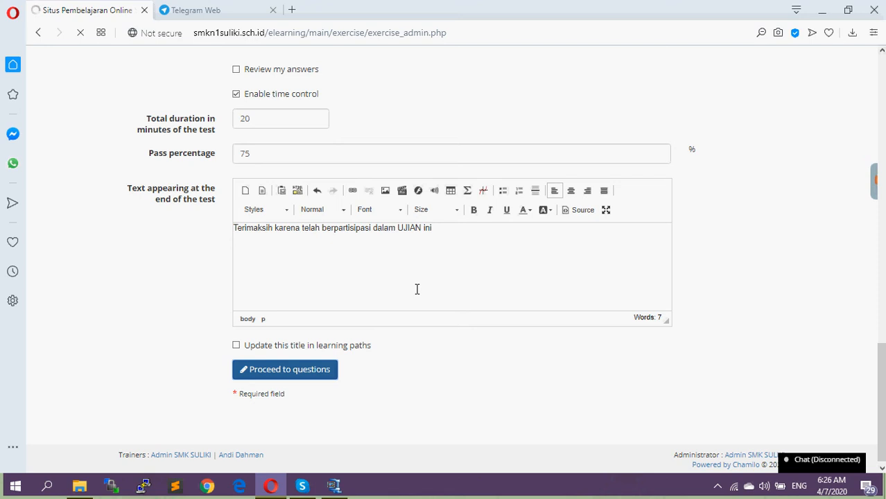
# Start a new Multiple choice question for the test
pyautogui.scroll(-2, 397, 288)
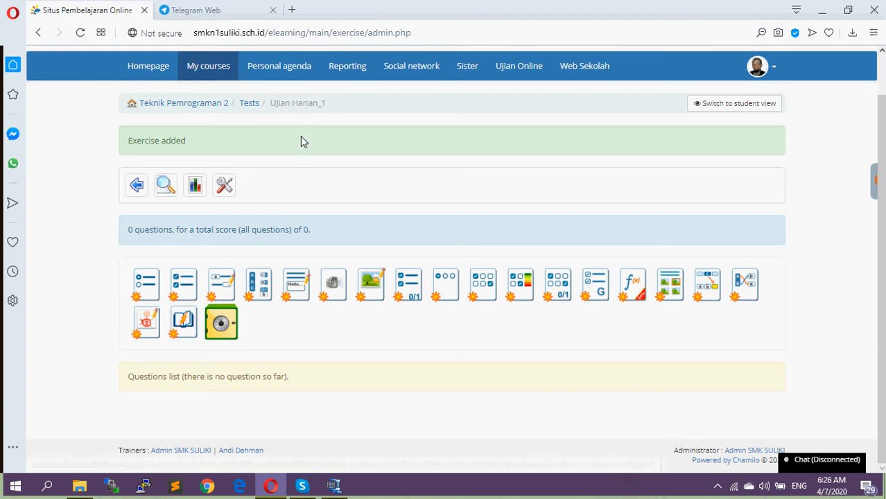
pyautogui.click(145, 296)
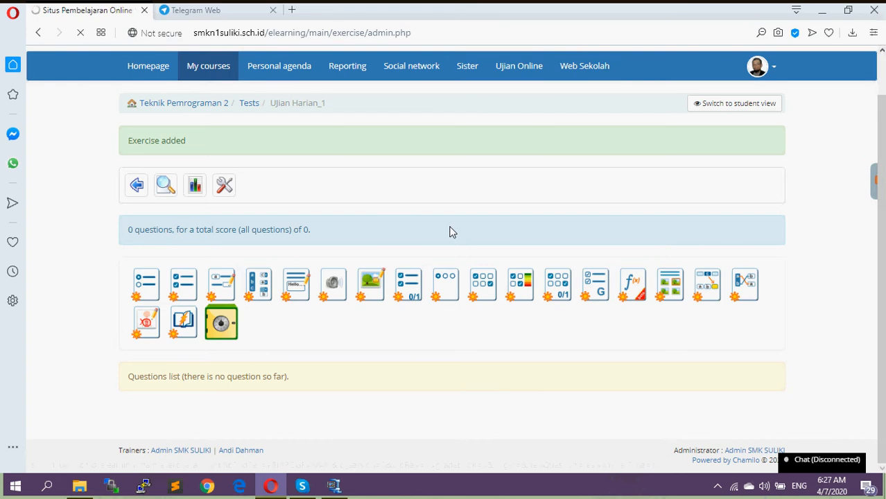
pyautogui.scroll(-1, 452, 240)
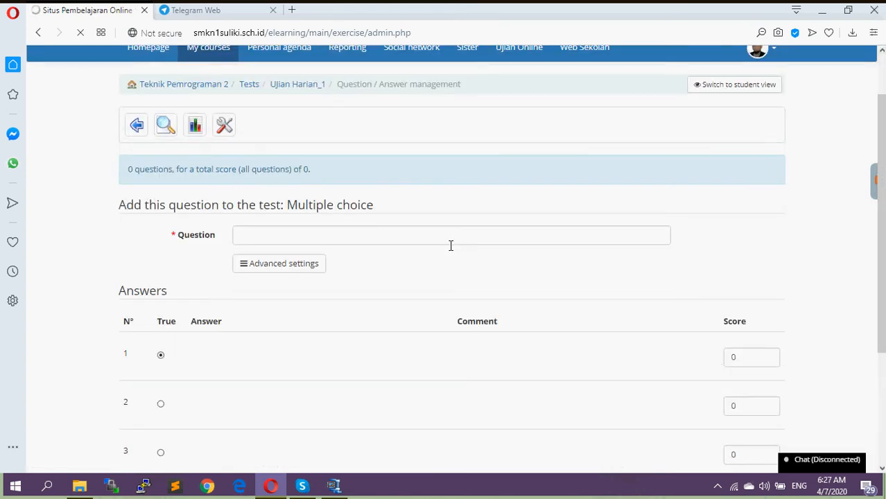
pyautogui.scroll(-2, 450, 245)
pyautogui.scroll(1, 451, 248)
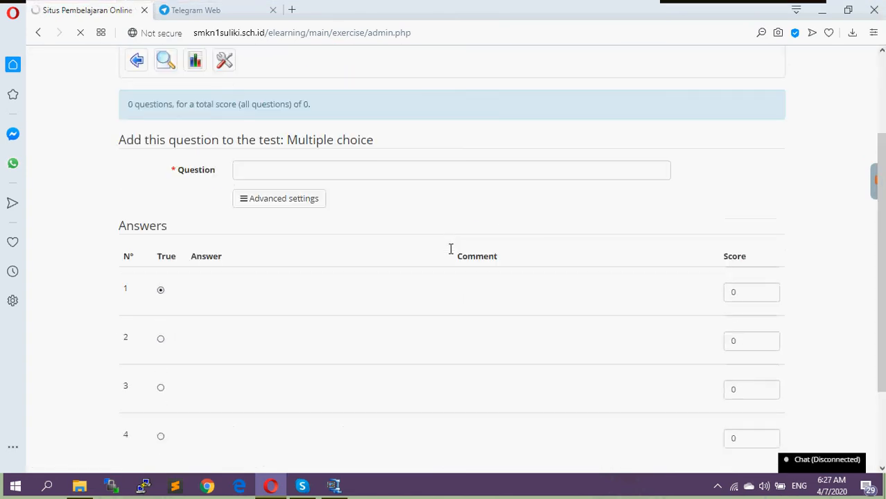
# Enter "Kunci konsep dalam Teknologi WAN dikenal sebagai" as the question text
pyautogui.click(277, 169)
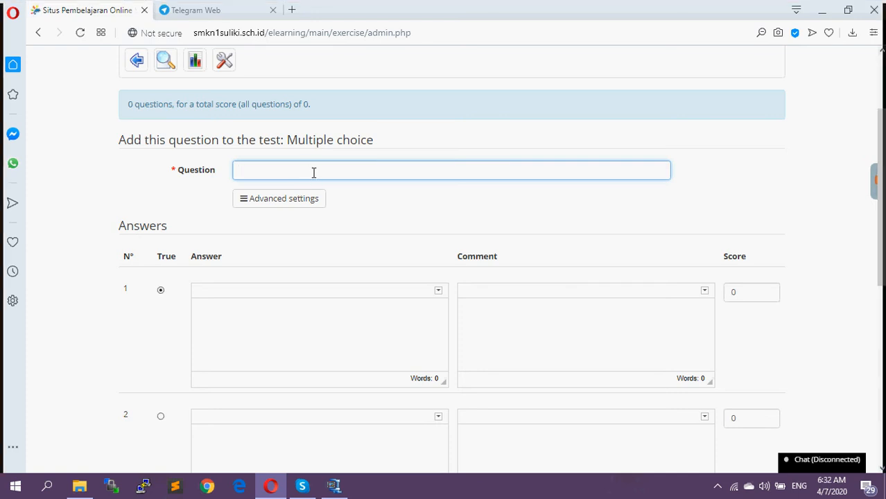
pyautogui.write('K')
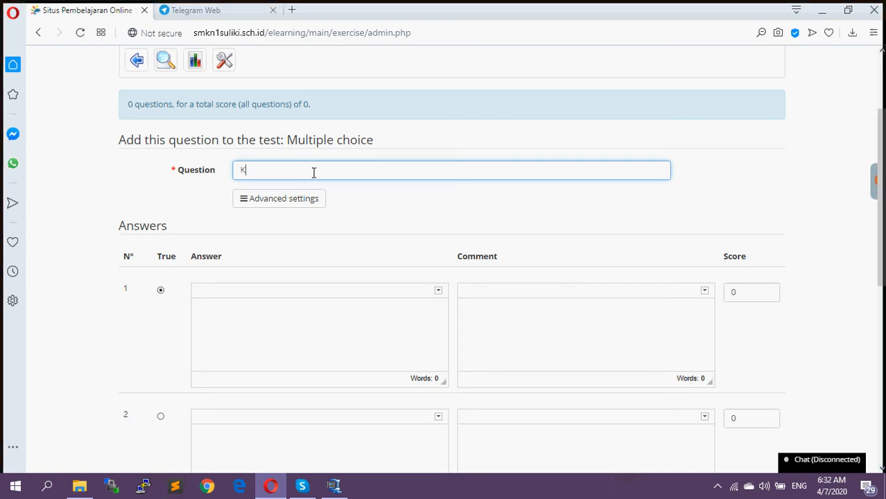
pyautogui.write('unci')
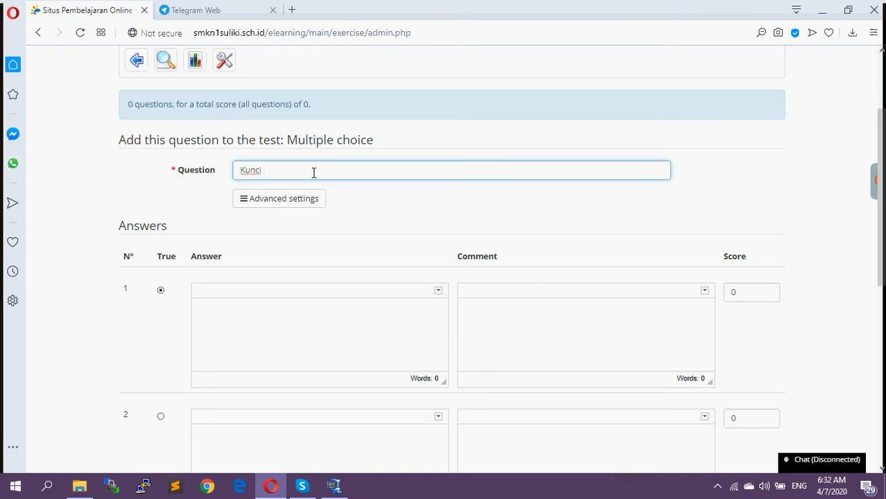
pyautogui.write(' kon')
pyautogui.press('BackSpace')
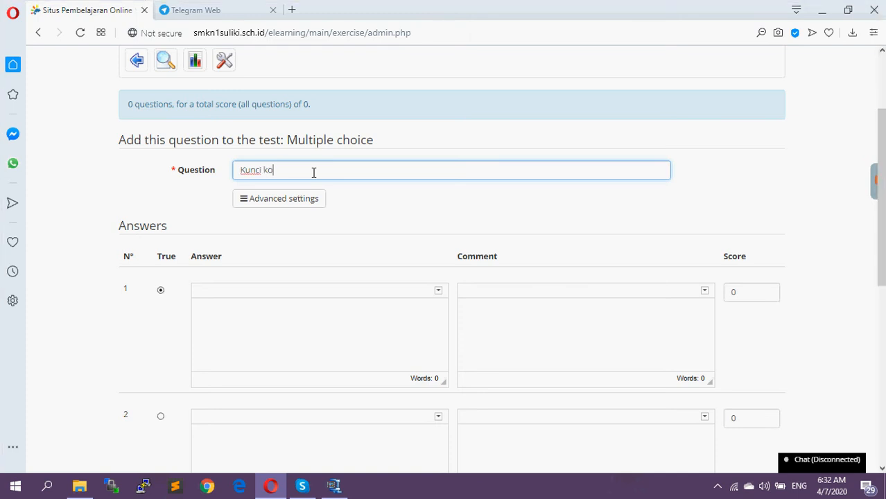
pyautogui.write('nsep dalam Teknologi WAN')
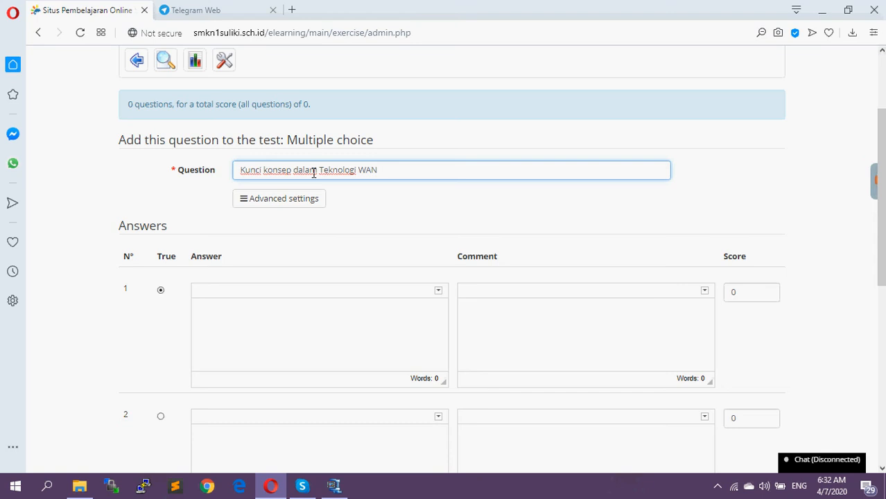
pyautogui.write(' dikenal sebagai')
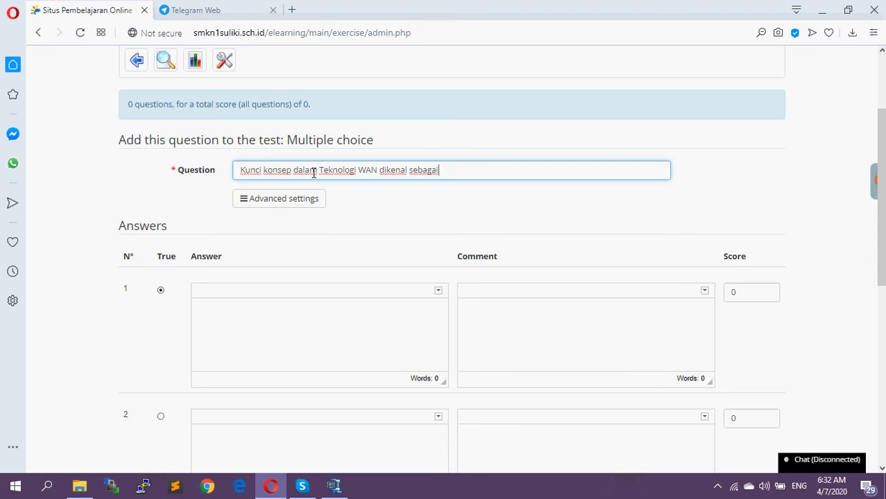
# Fill in answer 1 as "JAringan Komputer" and answer 2 as "Plugin LUar"
pyautogui.click(237, 323)
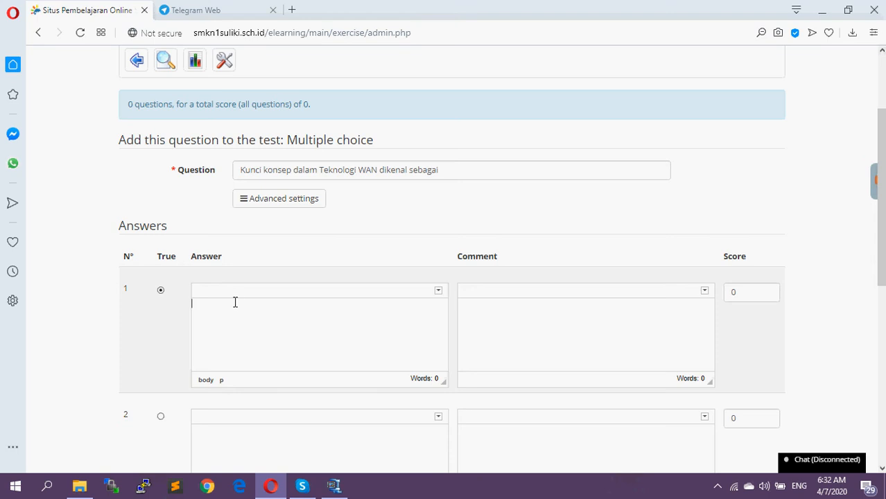
pyautogui.write('Aringan Komputer')
pyautogui.scroll(-3, 234, 303)
pyautogui.click(235, 253)
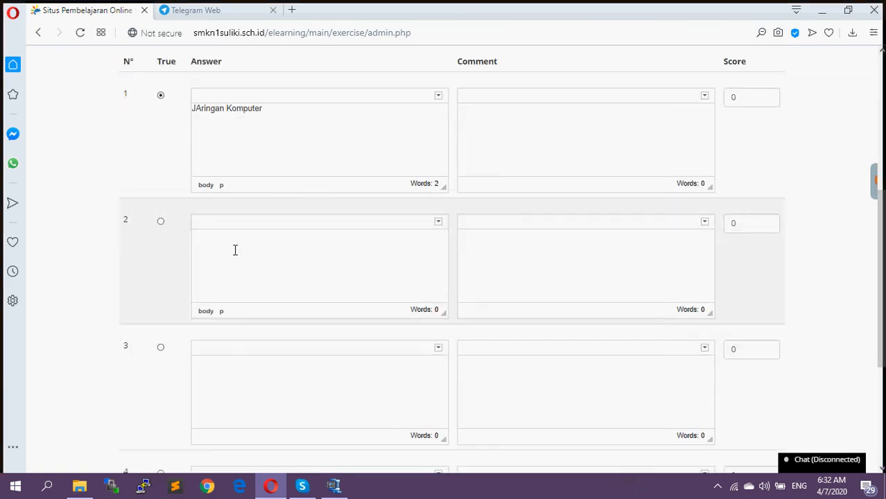
pyautogui.write('Plugin LUar')
# Fill in answer 3 as "Plugin dalam" and answer 4 as "Area Network"
pyautogui.click(256, 378)
pyautogui.write('Plugin dalam')
pyautogui.scroll(-3, 258, 374)
pyautogui.click(234, 306)
pyautogui.write('A')
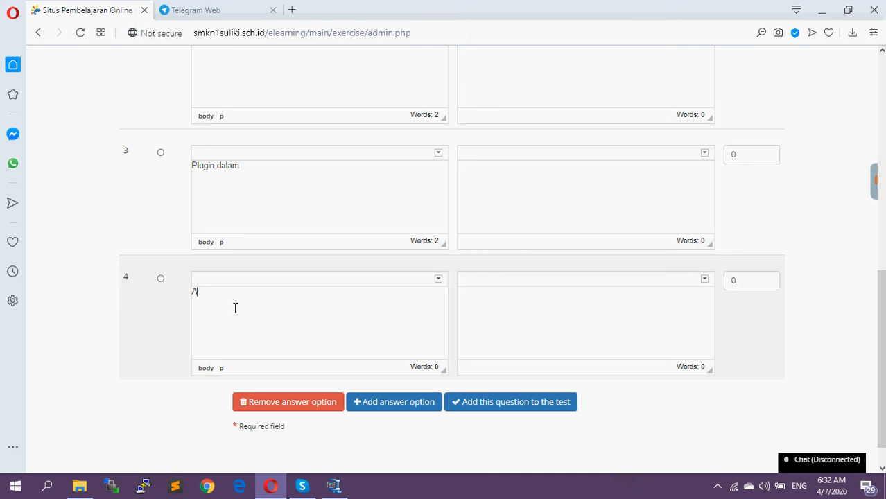
pyautogui.write('rea Network')
# Set the score of the first answer, "JAringan Komputer", to 20
pyautogui.scroll(5, 375, 249)
pyautogui.click(738, 163)
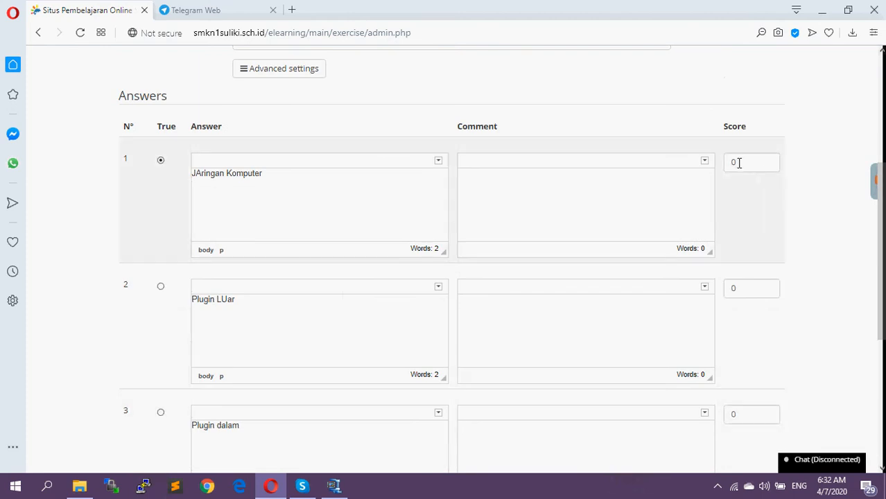
pyautogui.press('BackSpace')
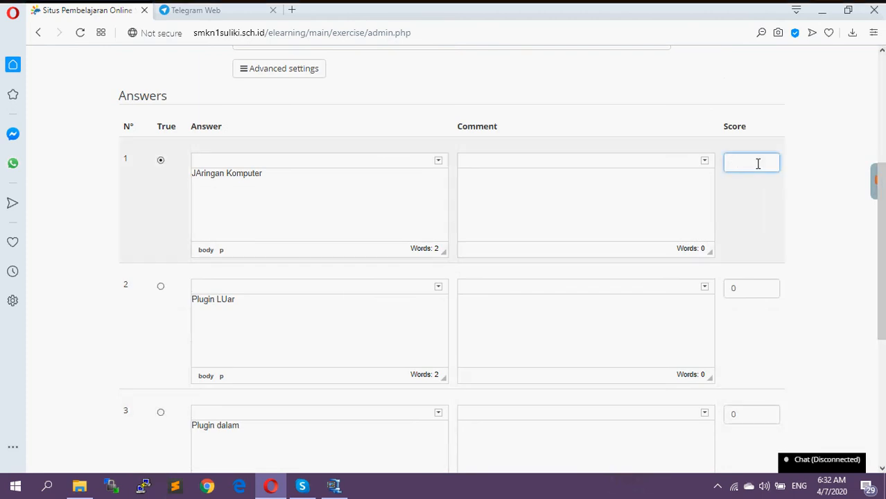
pyautogui.write('20')
# Add a fifth answer option to the question and remove it again
pyautogui.scroll(-5, 613, 201)
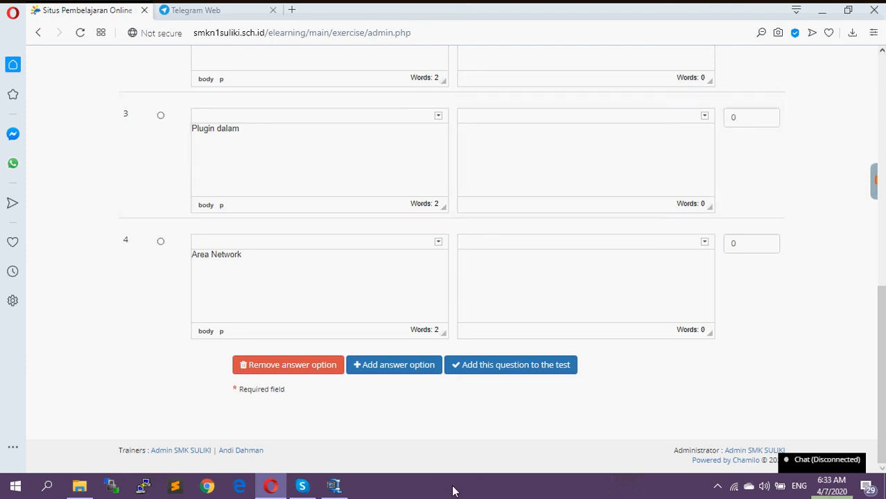
pyautogui.click(382, 374)
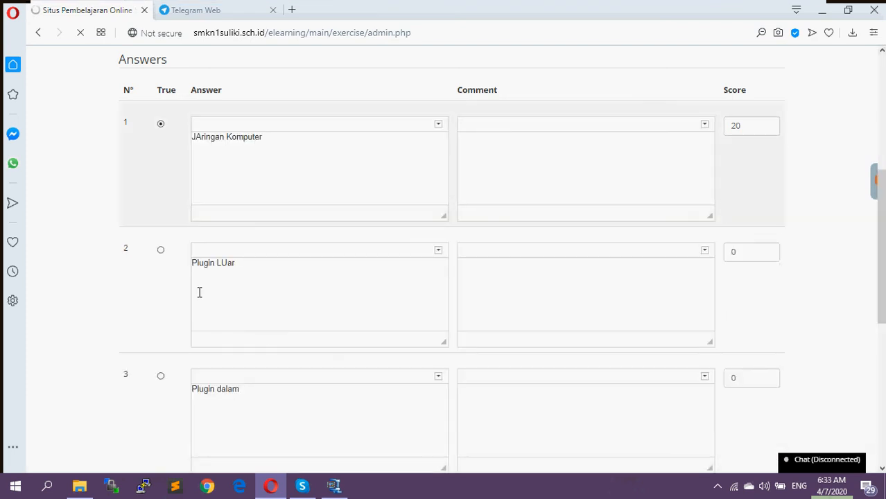
pyautogui.scroll(-5, 199, 293)
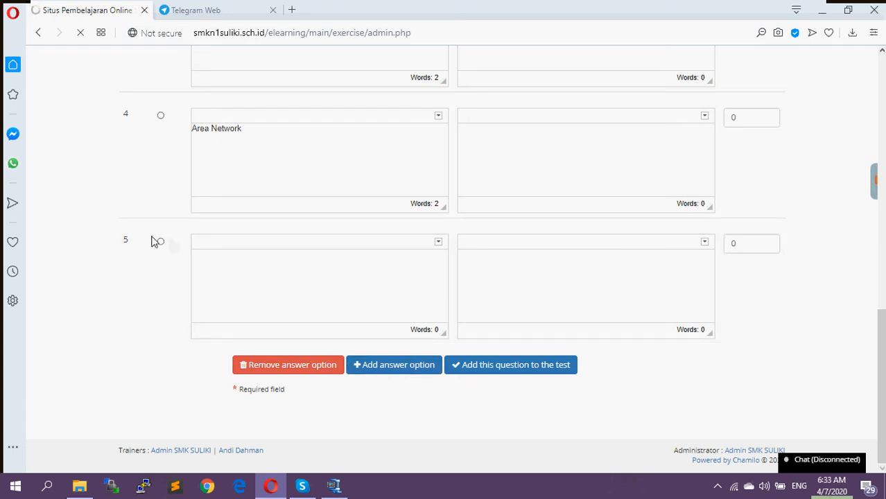
pyautogui.click(292, 368)
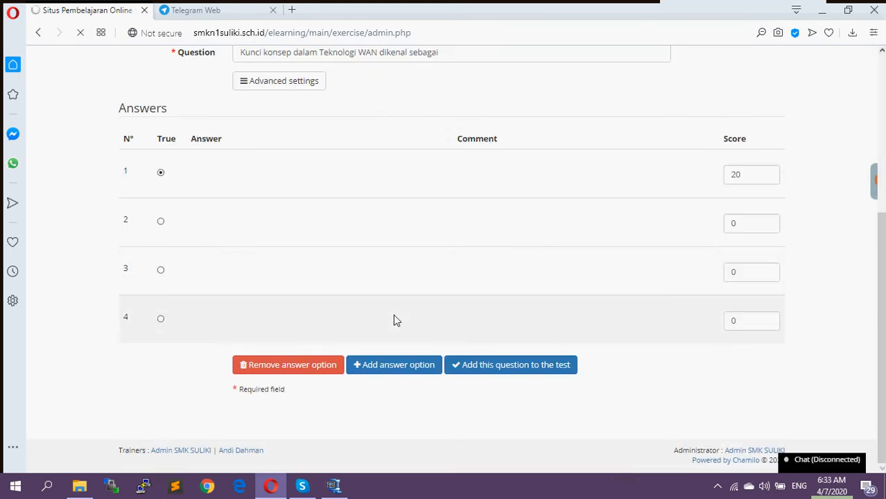
# Add the completed multiple choice question to the test
pyautogui.scroll(-5, 579, 369)
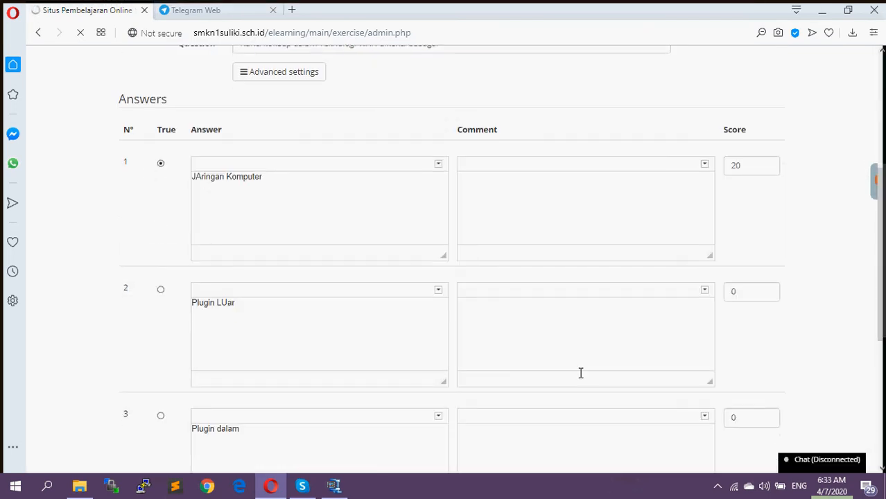
pyautogui.scroll(3, 271, 165)
pyautogui.scroll(-3, 249, 201)
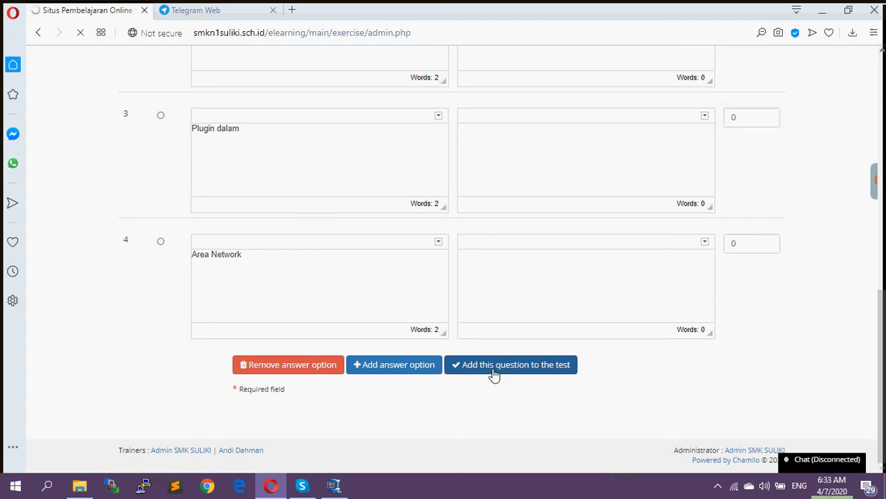
pyautogui.click(493, 373)
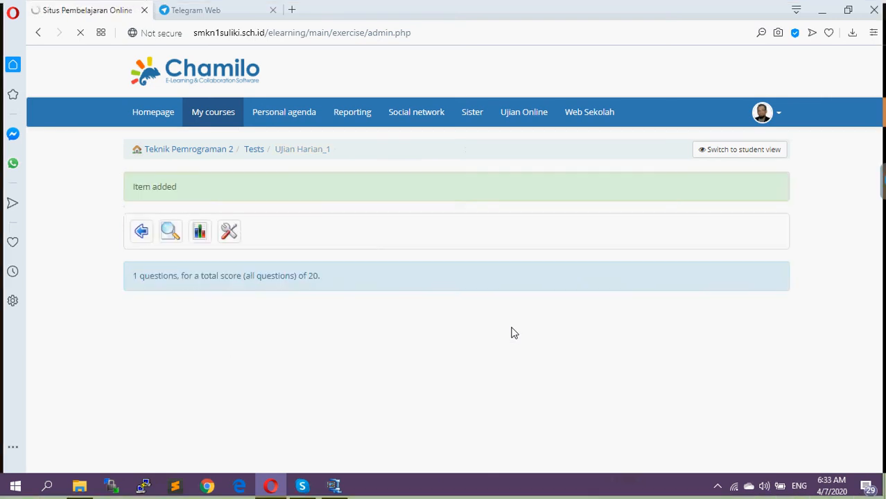
# Open the "Kunci konsep dalam Teknologi WAN" question for editing and expand its advanced settings
pyautogui.scroll(-1, 445, 356)
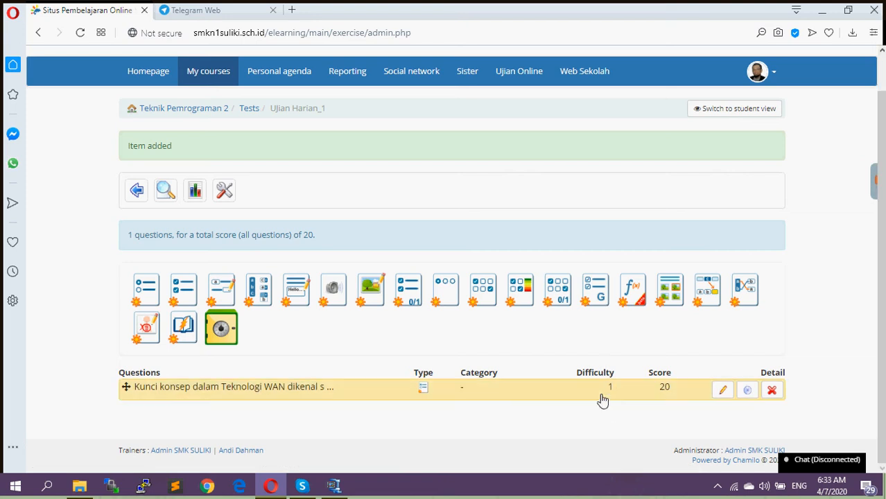
pyautogui.click(722, 393)
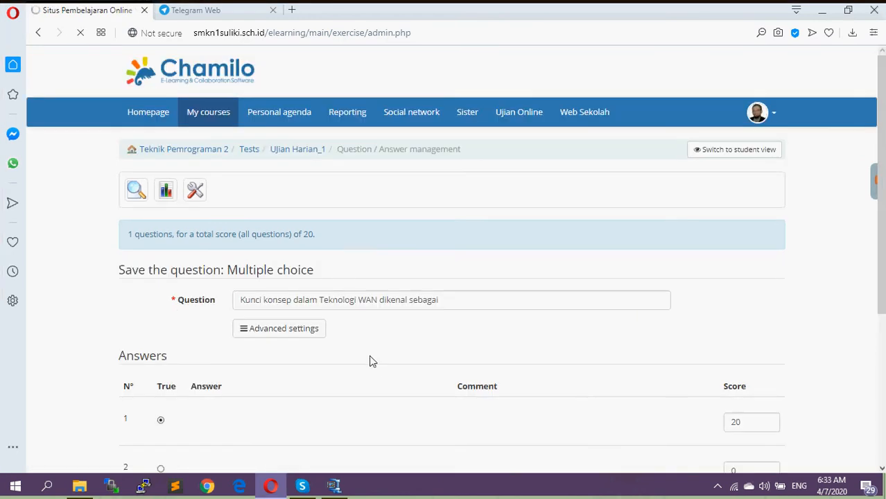
pyautogui.scroll(-3, 367, 357)
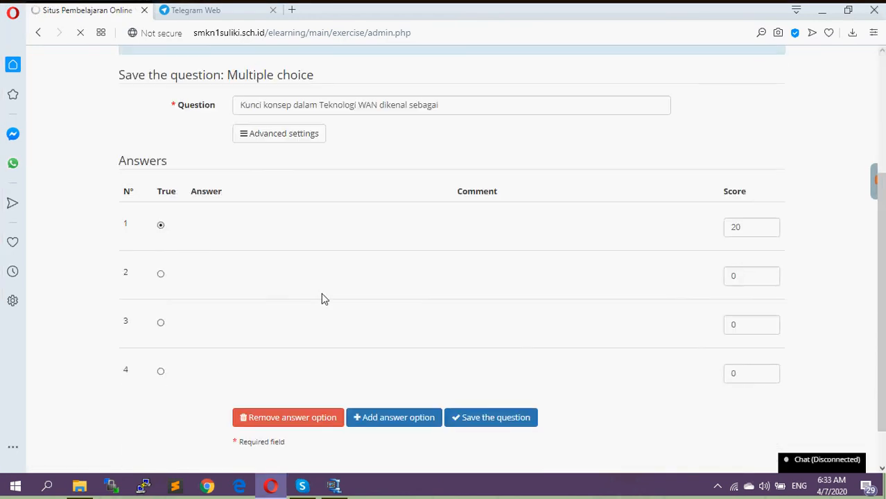
pyautogui.click(266, 139)
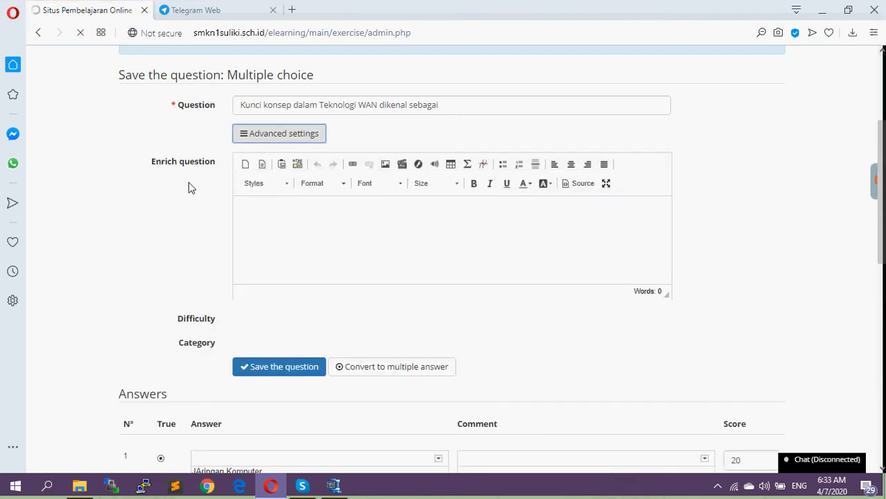
# Review the question's enrichment, difficulty and category settings and its answers, and save the question
pyautogui.scroll(-1, 298, 243)
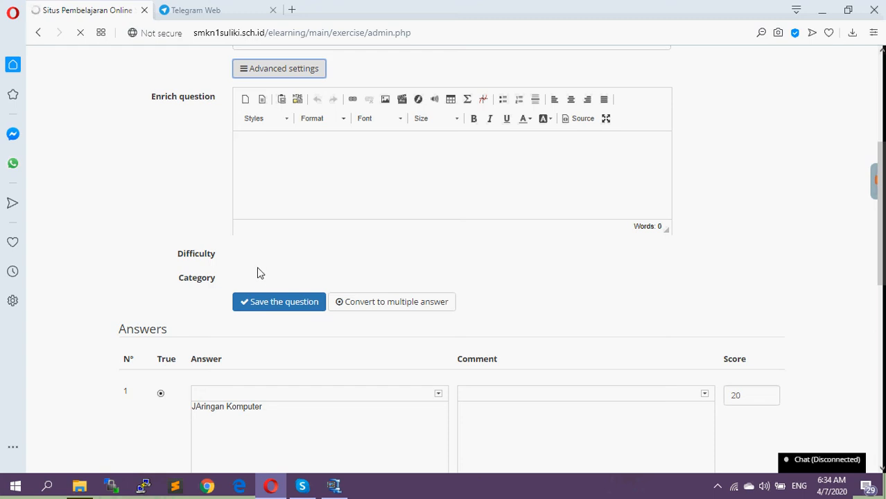
pyautogui.scroll(-8, 263, 277)
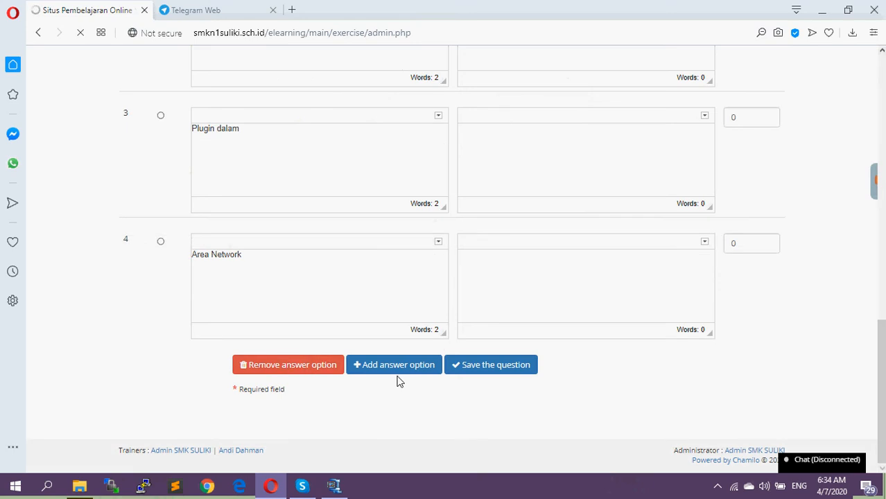
pyautogui.click(467, 369)
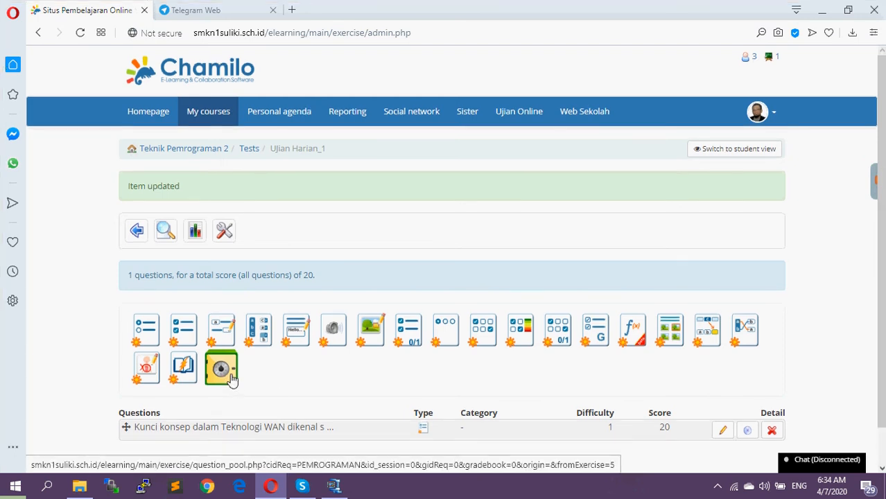
# Start a new multiple choice question with the text "Blututh Provate area network disebut Juga dengan"
pyautogui.scroll(-1, 232, 367)
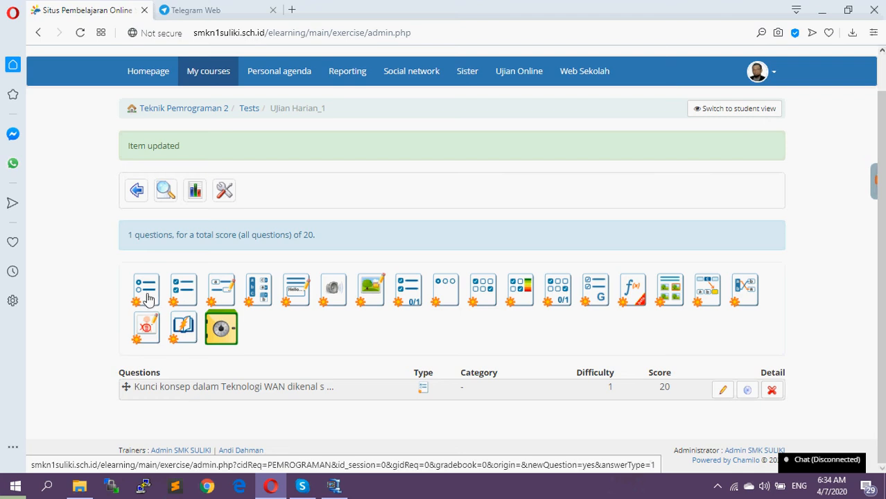
pyautogui.click(219, 325)
pyautogui.scroll(-3, 362, 353)
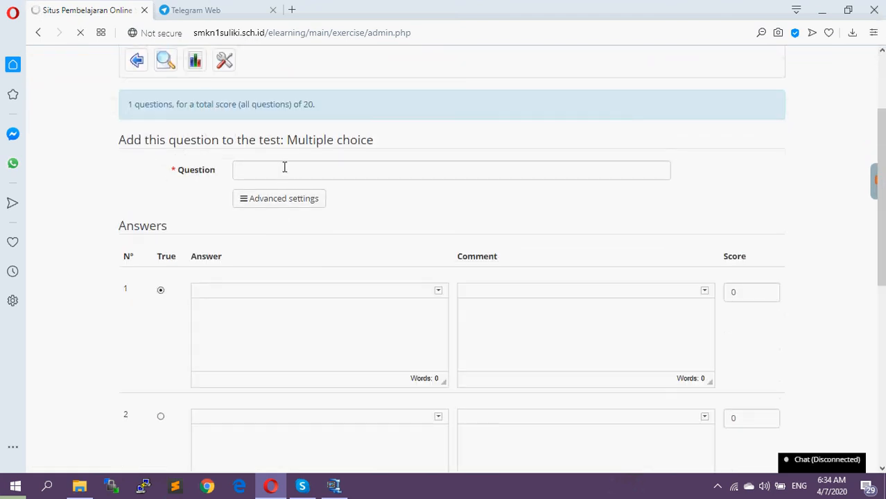
pyautogui.click(275, 168)
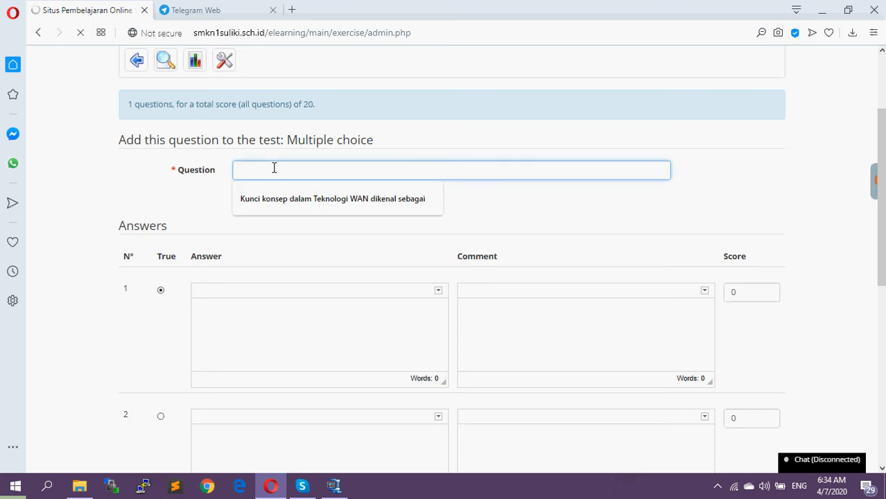
pyautogui.write('Blututh')
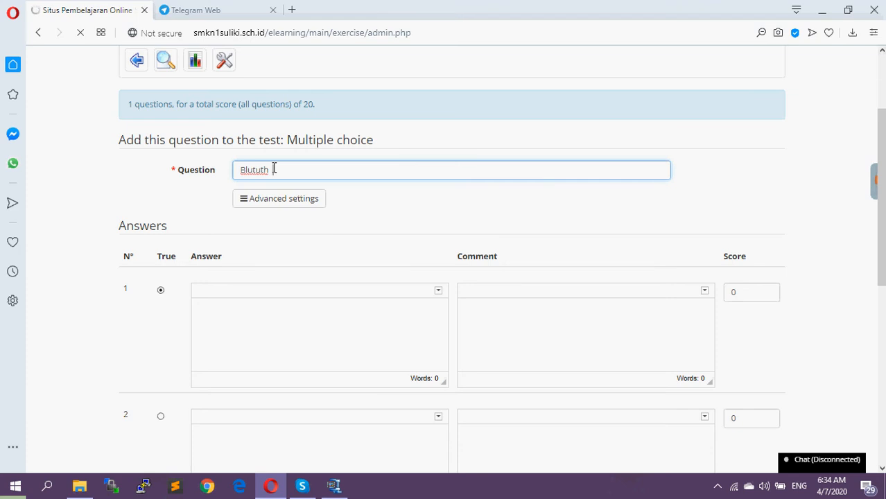
pyautogui.write('Provate area network')
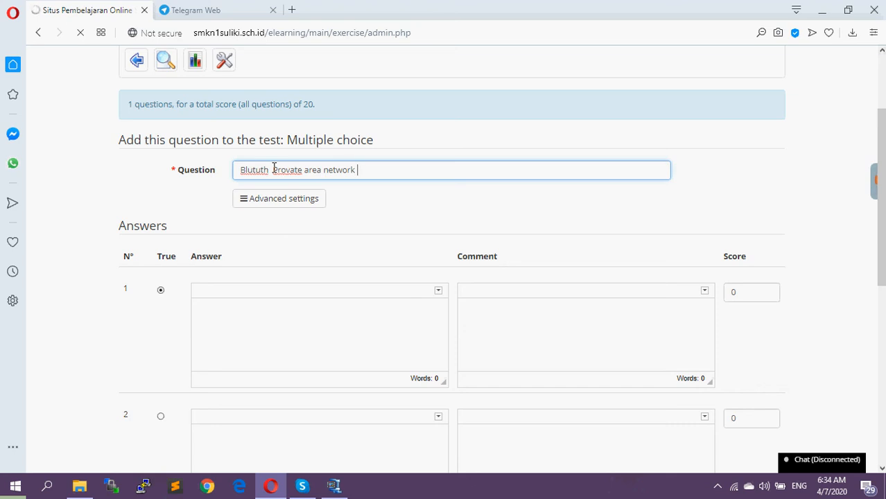
pyautogui.write(' disebut Juga dengan')
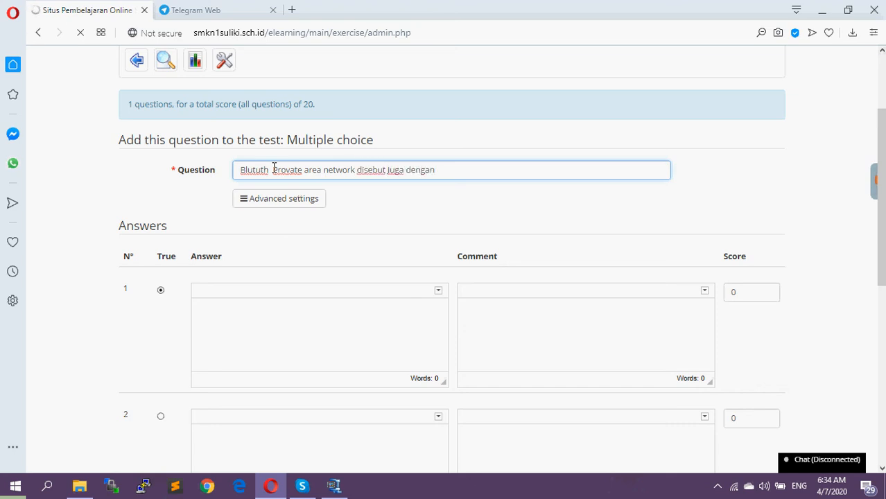
# Enter "Piconet" as the first answer and "Network" as the second answer
pyautogui.click(281, 314)
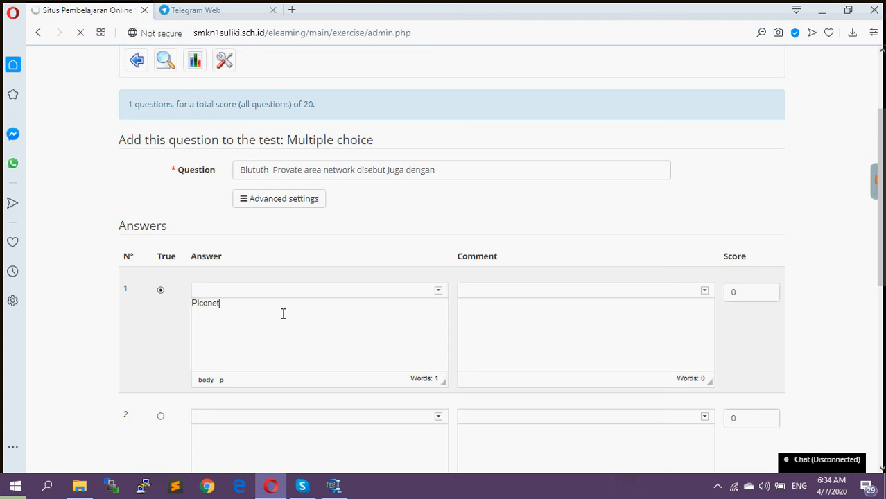
pyautogui.scroll(-2, 283, 420)
pyautogui.click(262, 336)
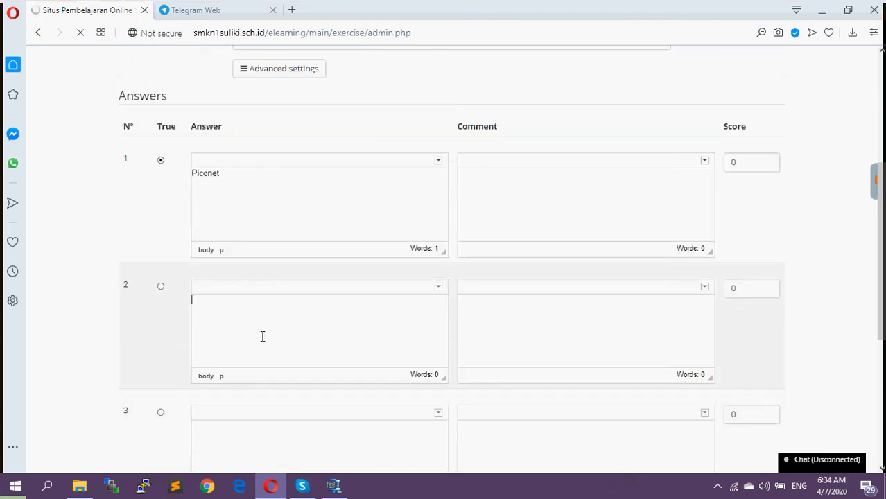
pyautogui.write('NM')
pyautogui.write('twork')
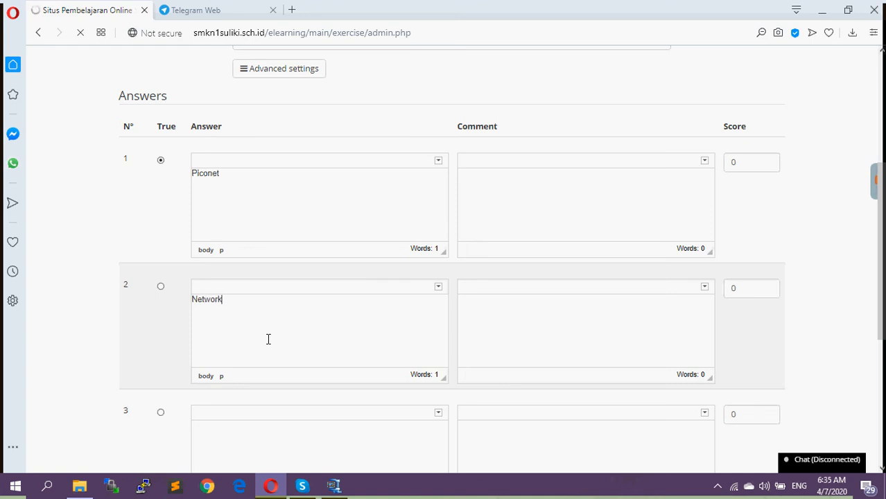
# Enter "Perangkat Lunak" as the third answer and "Perangka Keras" as the fourth answer
pyautogui.scroll(-2, 361, 411)
pyautogui.click(239, 293)
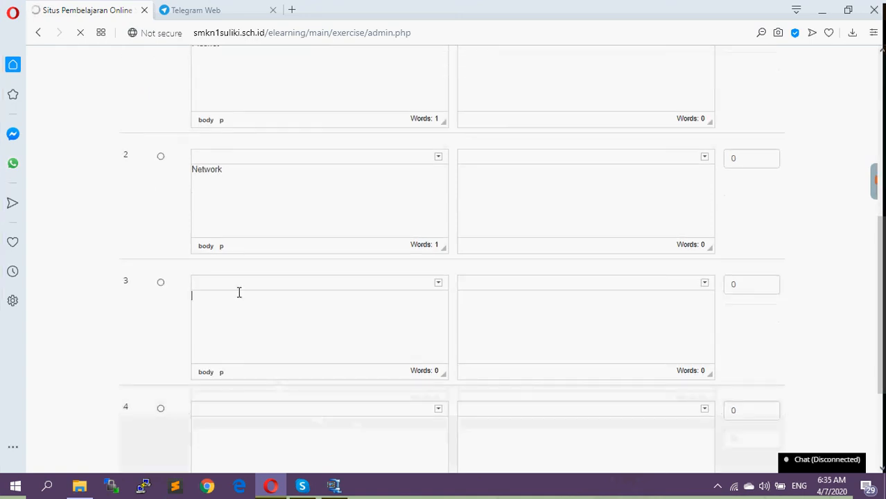
pyautogui.write('Perangkat')
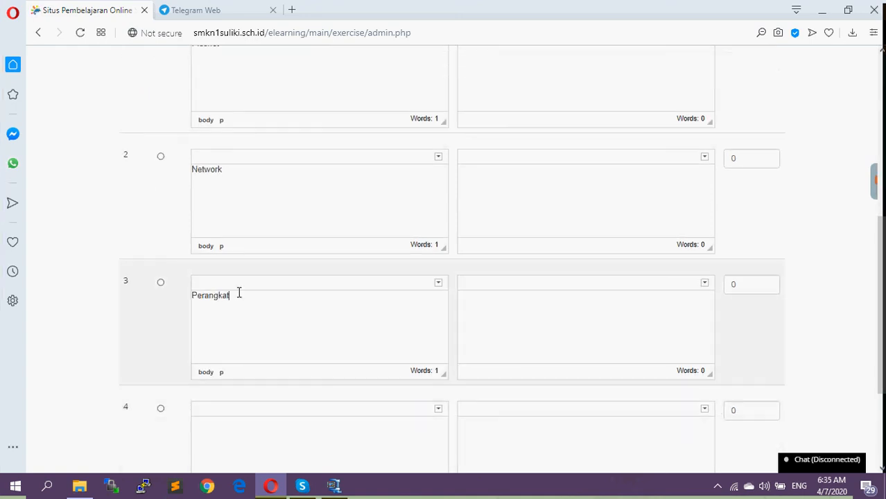
pyautogui.write(' Lunak')
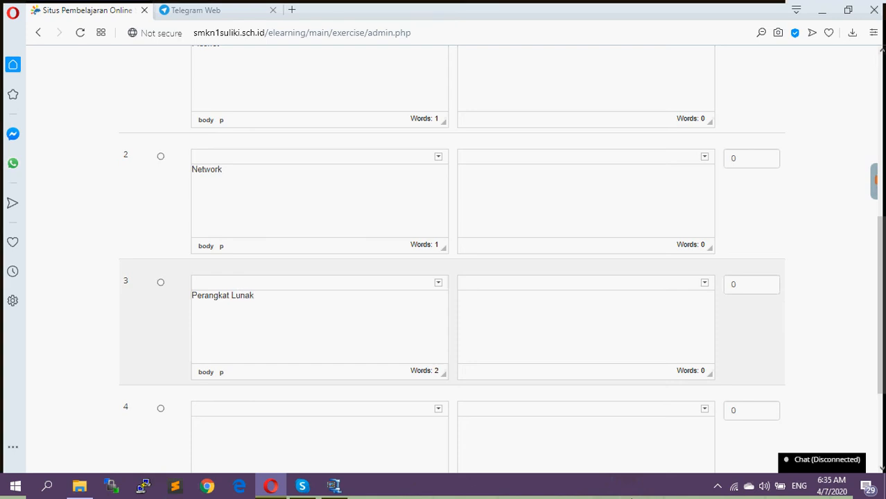
pyautogui.click(291, 435)
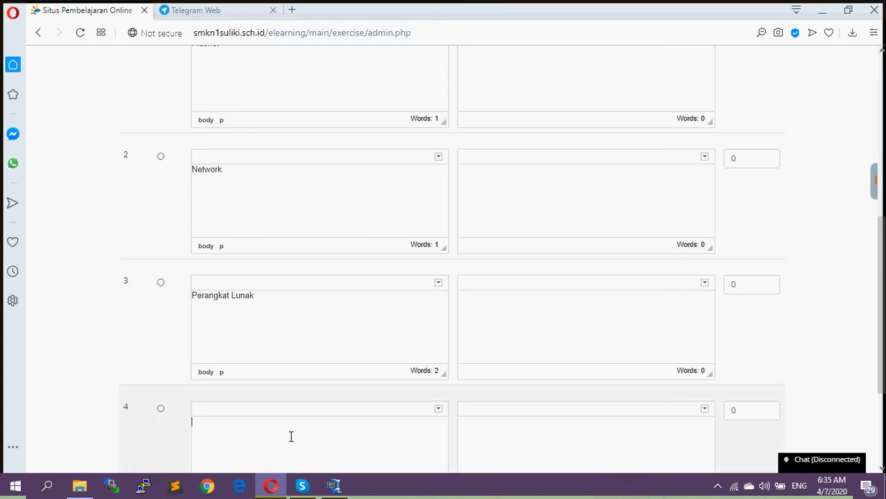
pyautogui.write('Perang')
# Set the fourth answer's score to 20 and add the question to the test
pyautogui.scroll(2, 325, 414)
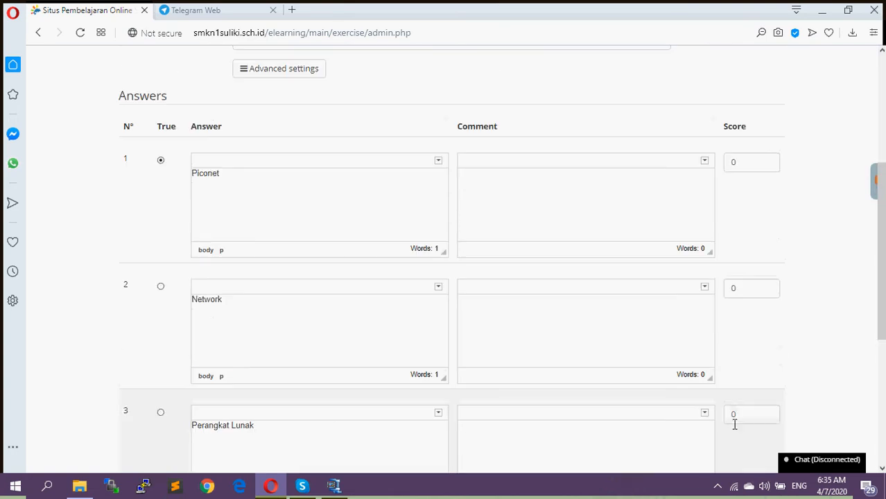
pyautogui.scroll(-5, 728, 435)
pyautogui.doubleClick(732, 243)
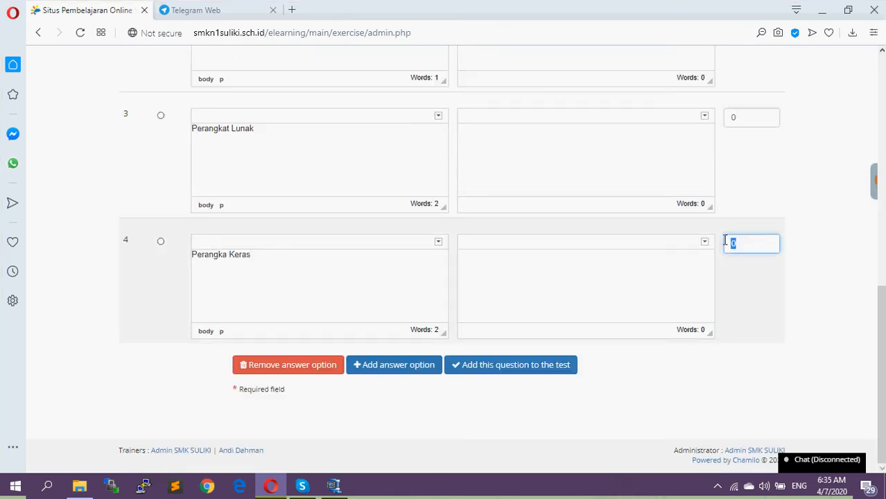
pyautogui.click(520, 365)
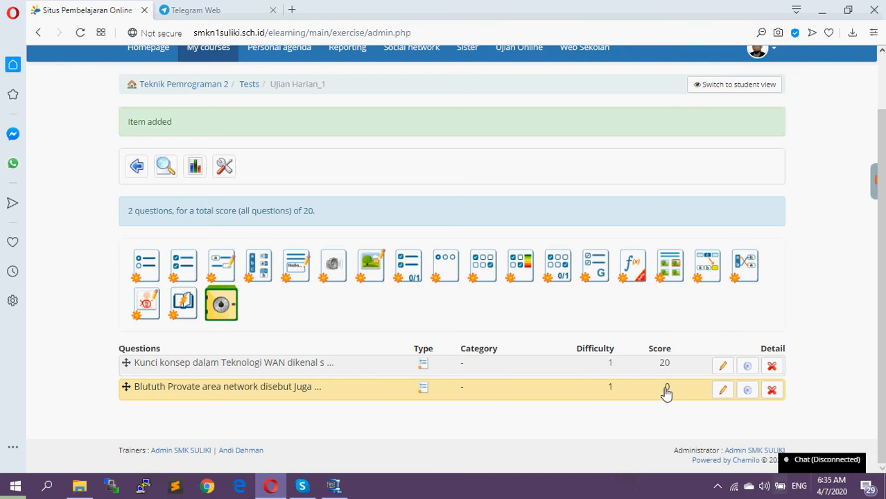
# Open the "Blututh Provate area network" question for editing and check its answers, correct-answer mark and scores
pyautogui.click(723, 391)
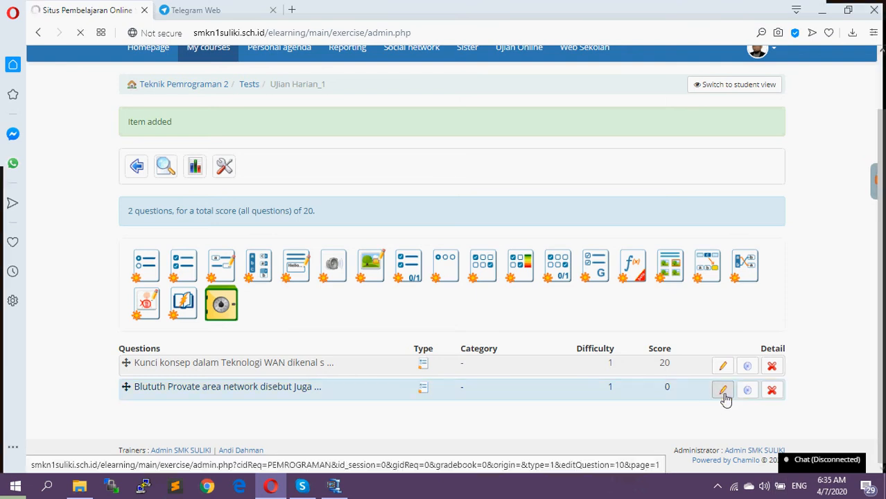
pyautogui.scroll(-4, 725, 395)
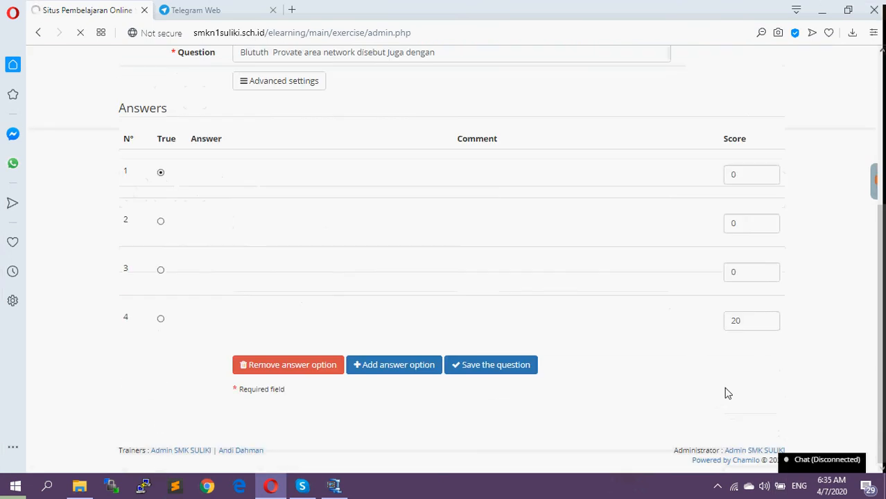
pyautogui.scroll(2, 722, 380)
pyautogui.scroll(-2, 721, 378)
pyautogui.scroll(1, 741, 298)
pyautogui.scroll(-4, 737, 318)
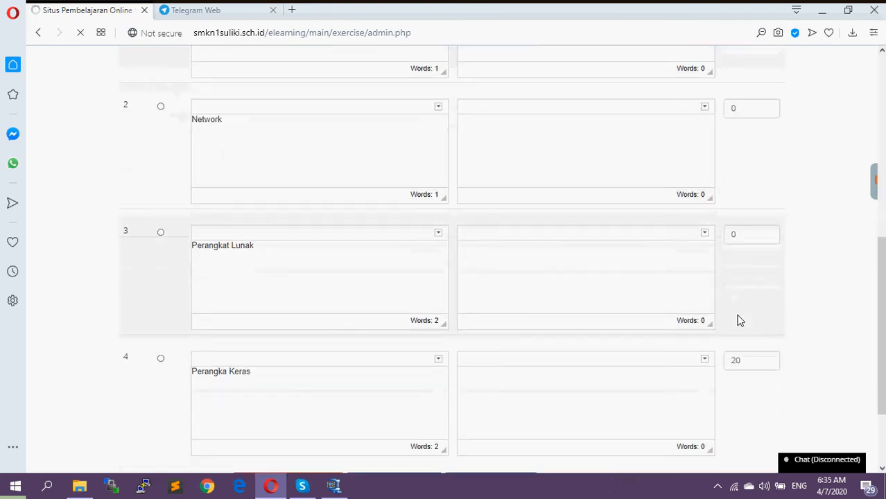
pyautogui.scroll(4, 757, 361)
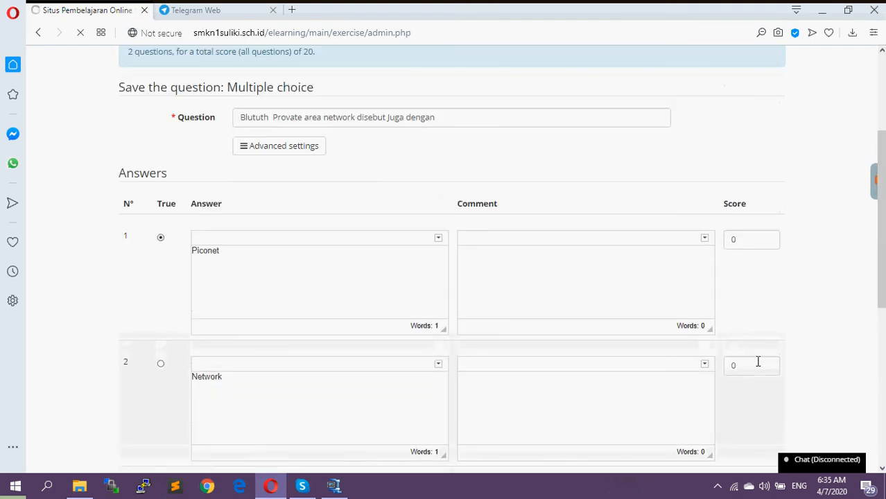
pyautogui.scroll(1, 757, 363)
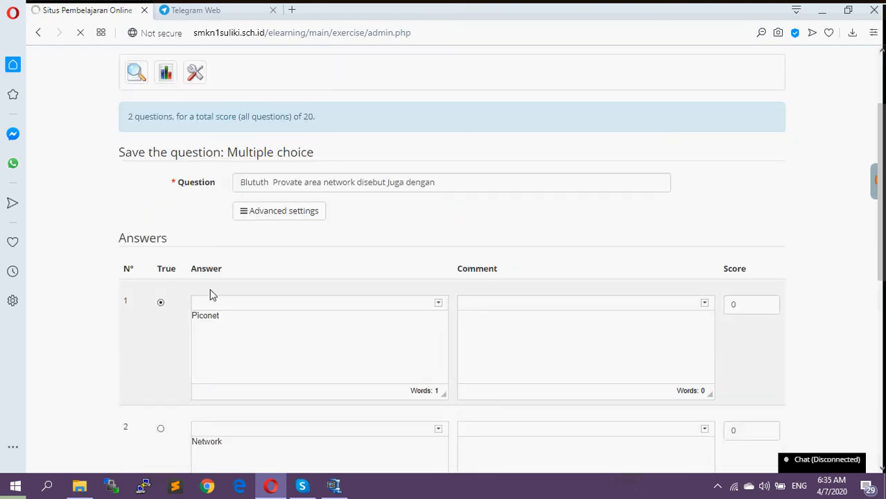
# Mark the fourth answer, "Perangka Keras", as the correct one and save the question
pyautogui.scroll(-5, 167, 306)
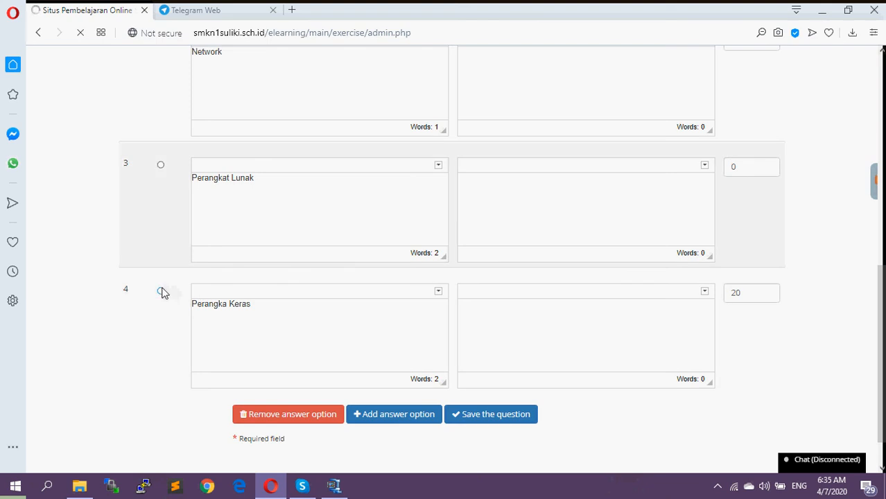
pyautogui.click(160, 290)
pyautogui.scroll(1, 230, 237)
pyautogui.scroll(5, 230, 236)
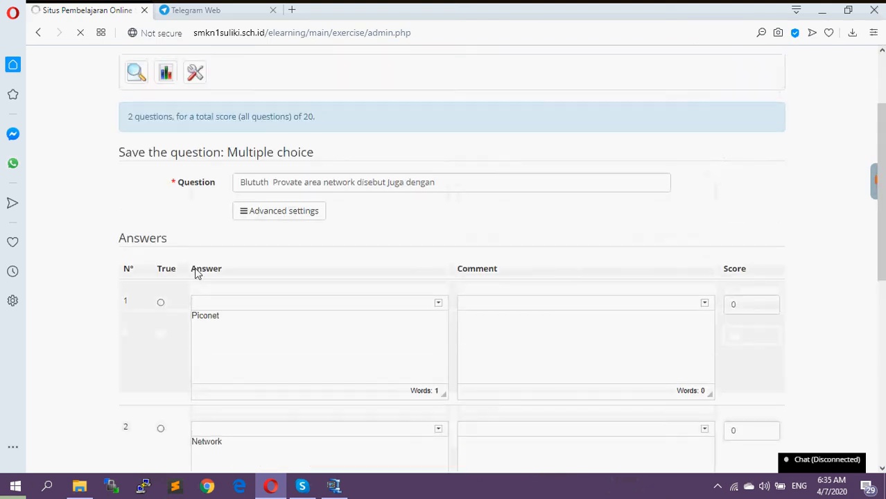
pyautogui.scroll(-6, 222, 292)
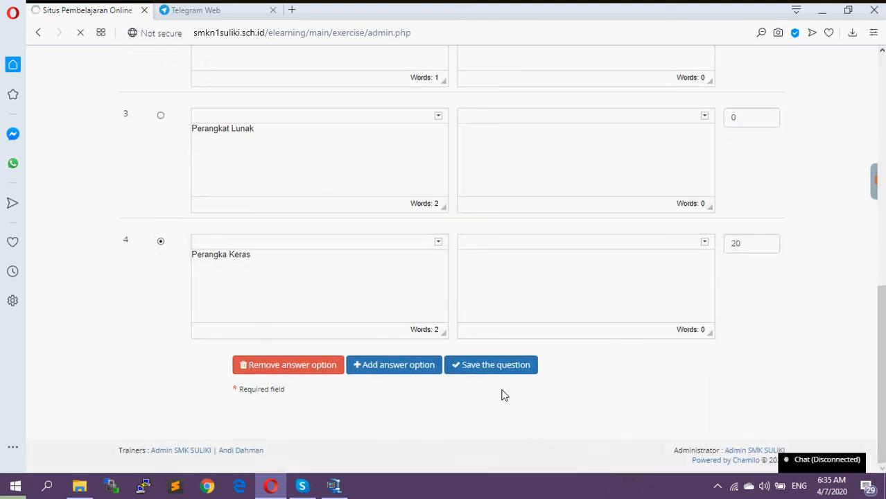
pyautogui.click(499, 367)
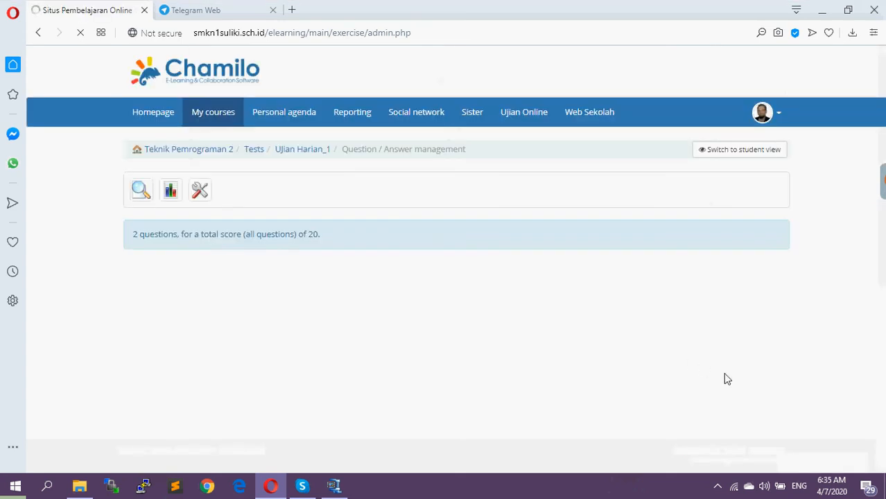
# Start another multiple choice question with the text "Piconet Memiliki JArak"
pyautogui.scroll(-1, 714, 368)
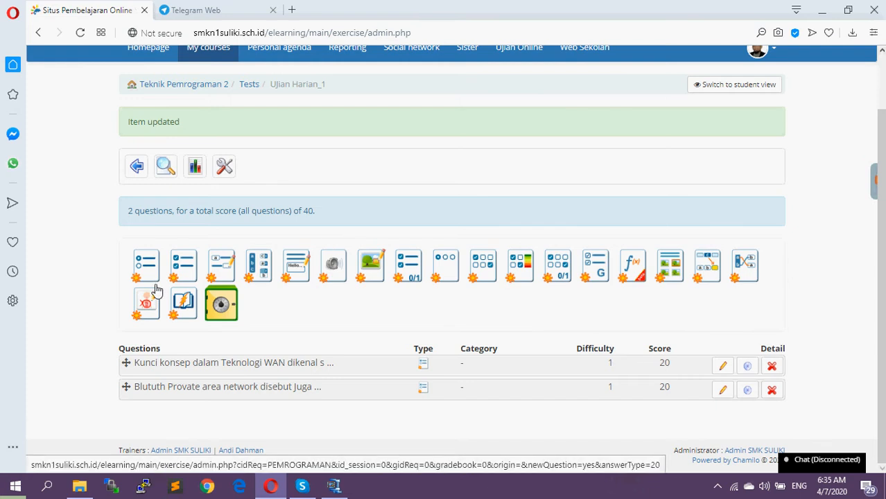
pyautogui.click(225, 276)
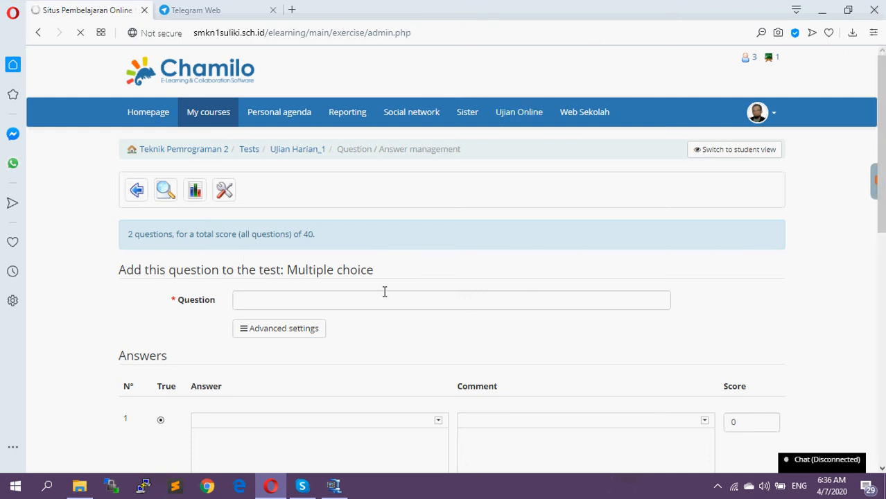
pyautogui.click(300, 300)
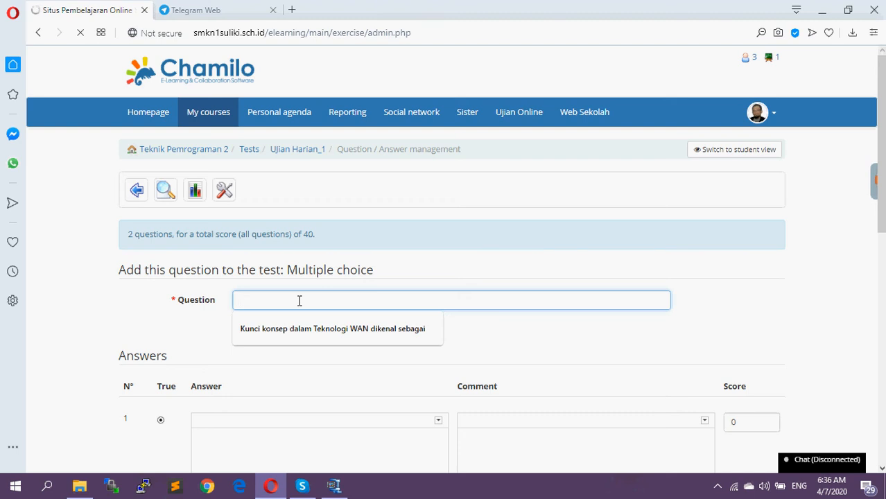
pyautogui.write('Piconet')
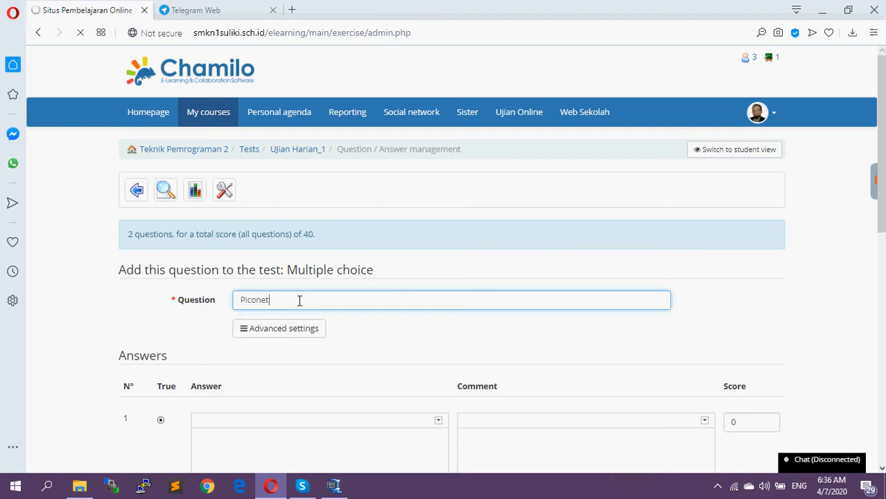
pyautogui.write(' Memiliki JArak')
pyautogui.scroll(-1, 320, 330)
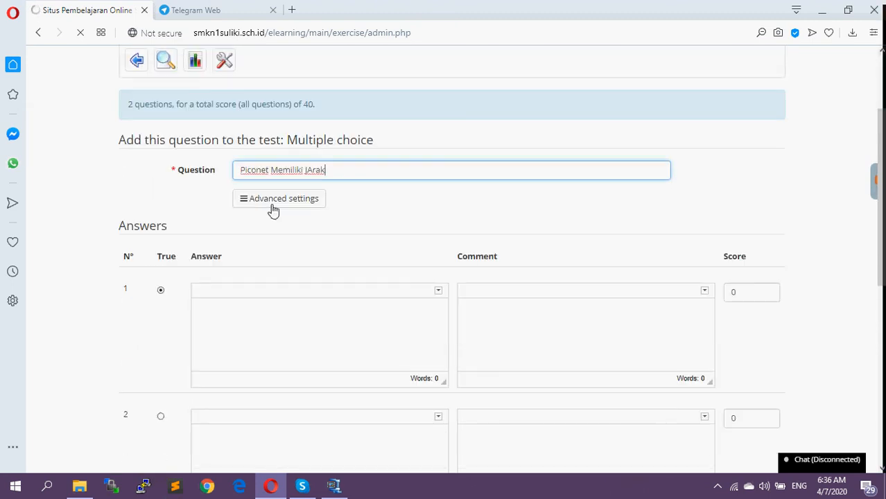
# Enter "9 m" as the first answer of the Piconet question
pyautogui.click(255, 301)
pyautogui.write('9m m')
pyautogui.press('BackSpace')
pyautogui.press('BackSpace')
pyautogui.press('BackSpace')
pyautogui.write('m')
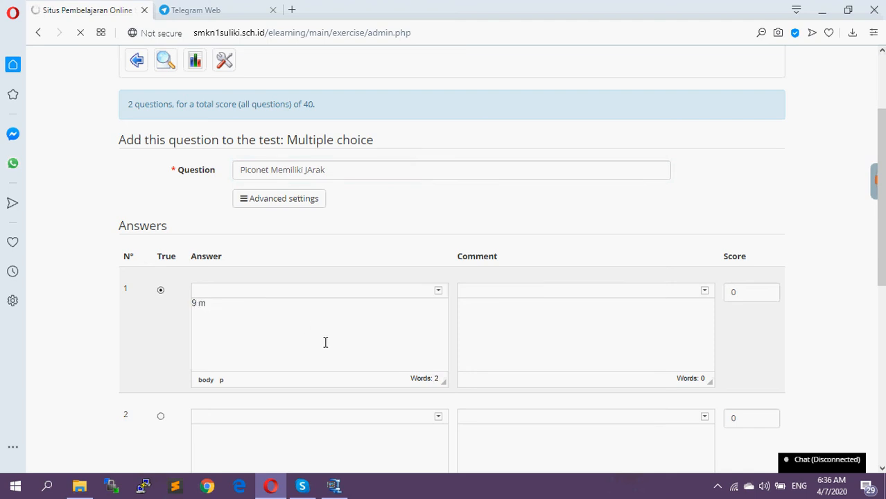
# Enter "10 m", "11" and "12" as the second, third and fourth answers
pyautogui.scroll(-3, 538, 396)
pyautogui.click(244, 187)
pyautogui.write('10')
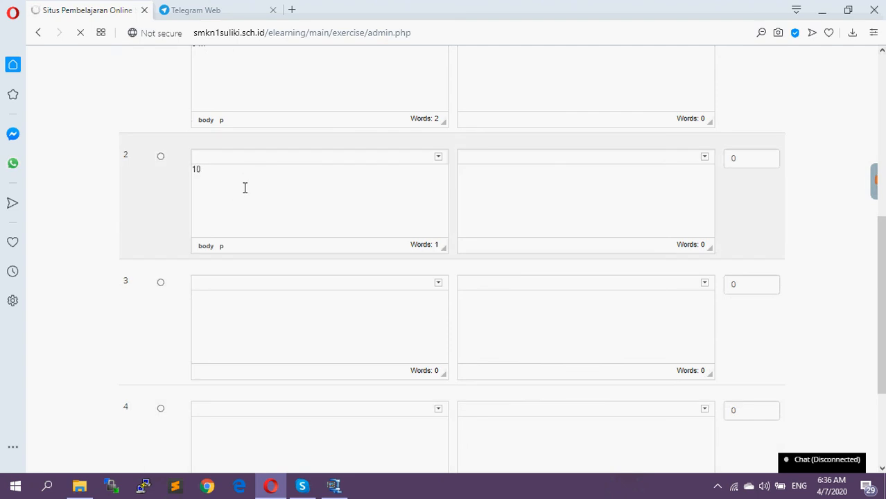
pyautogui.write(' m')
pyautogui.click(327, 317)
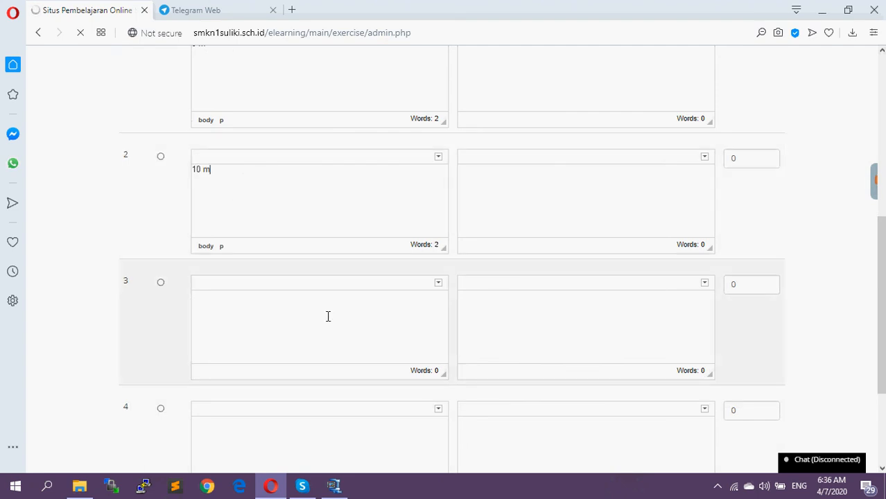
pyautogui.write('11')
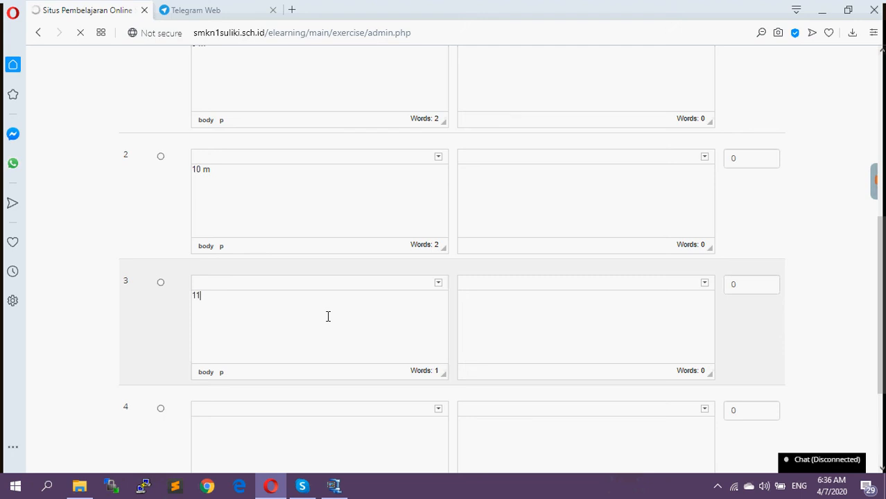
pyautogui.click(380, 426)
pyautogui.write('12')
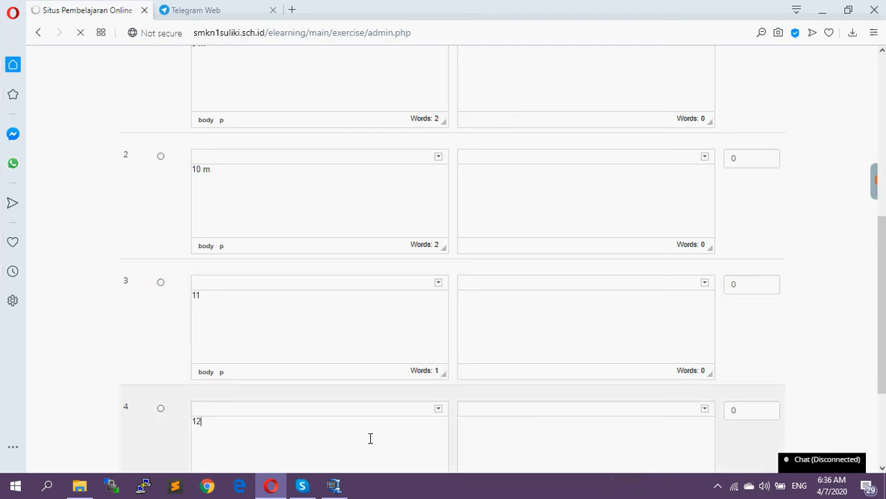
# Set the score of the first answer, "9 m", to 20 and save the Piconet question
pyautogui.scroll(3, 381, 279)
pyautogui.scroll(1, 380, 278)
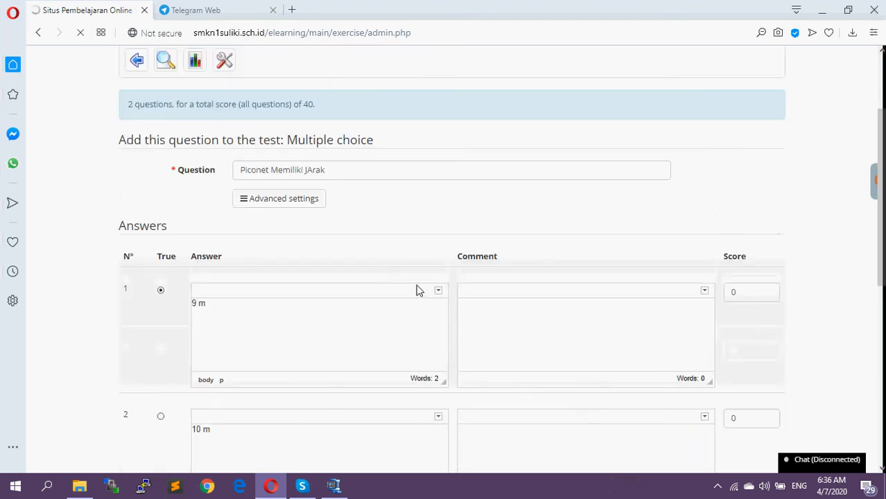
pyautogui.click(726, 295)
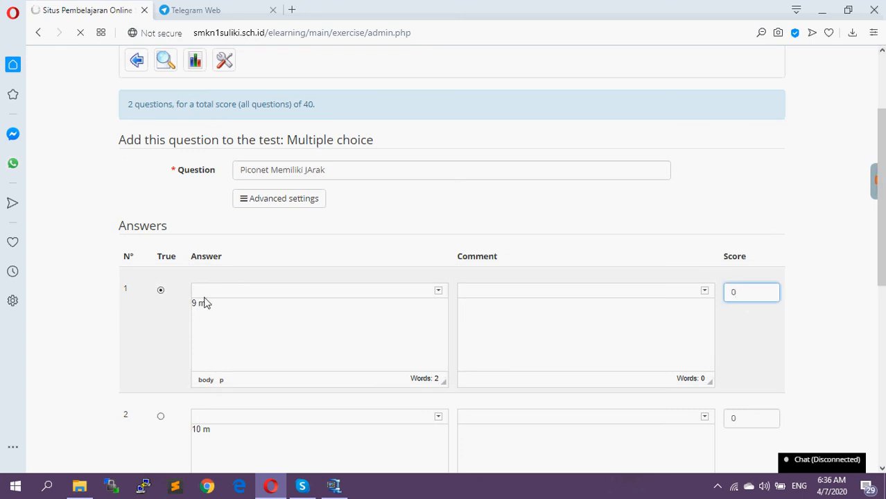
pyautogui.scroll(-2, 211, 305)
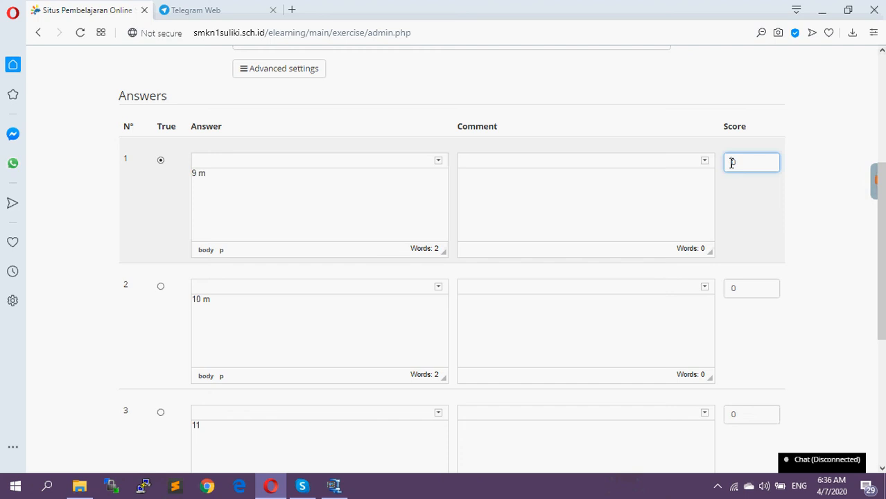
pyautogui.scroll(-4, 776, 305)
pyautogui.click(536, 366)
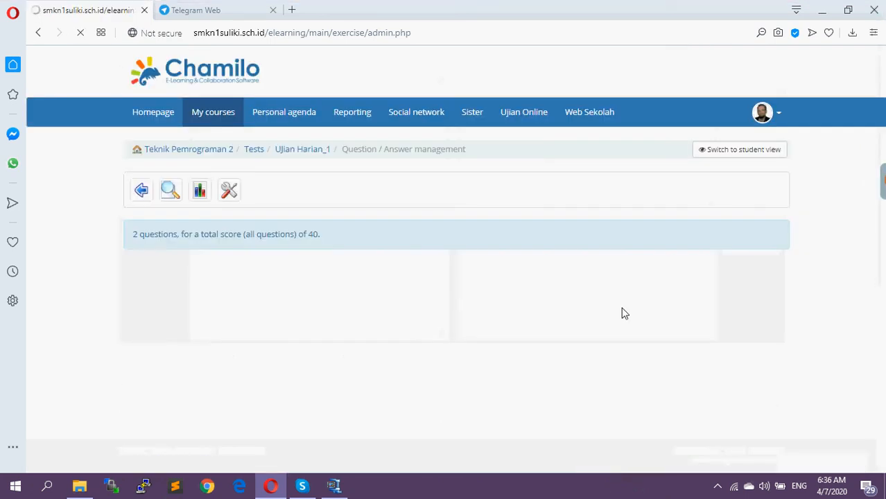
# Open the "Blututh Provate area network" question for editing and copy the first answer's text, "Piconet", to the end of the third answer
pyautogui.scroll(-1, 623, 313)
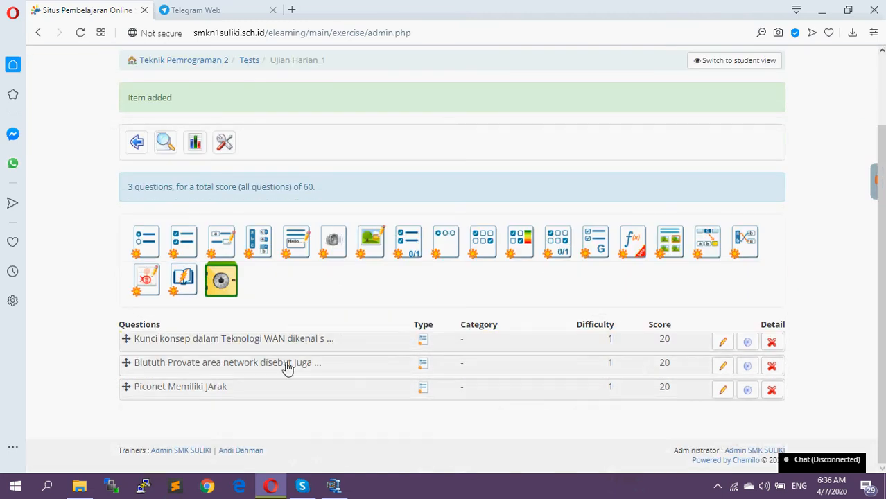
pyautogui.click(723, 367)
pyautogui.scroll(-3, 624, 340)
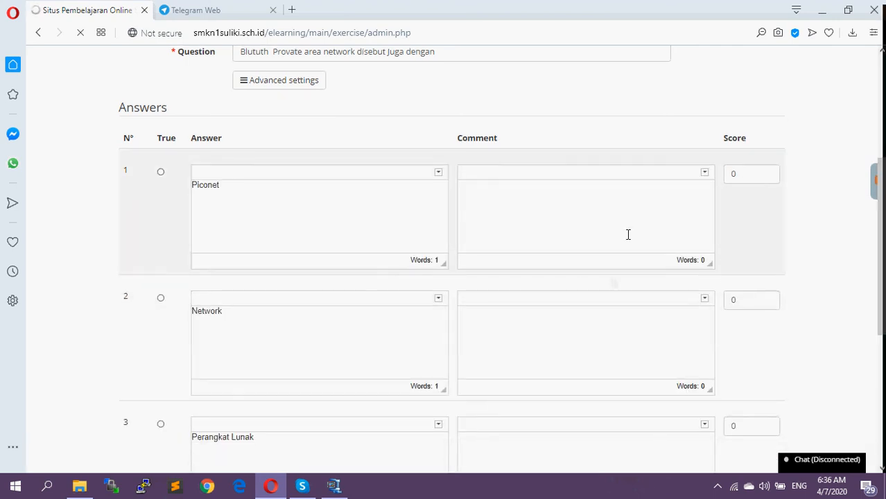
pyautogui.scroll(-2, 616, 232)
pyautogui.moveTo(223, 59); pyautogui.dragTo(140, 54)
pyautogui.hotkey('ctrl', 'c')
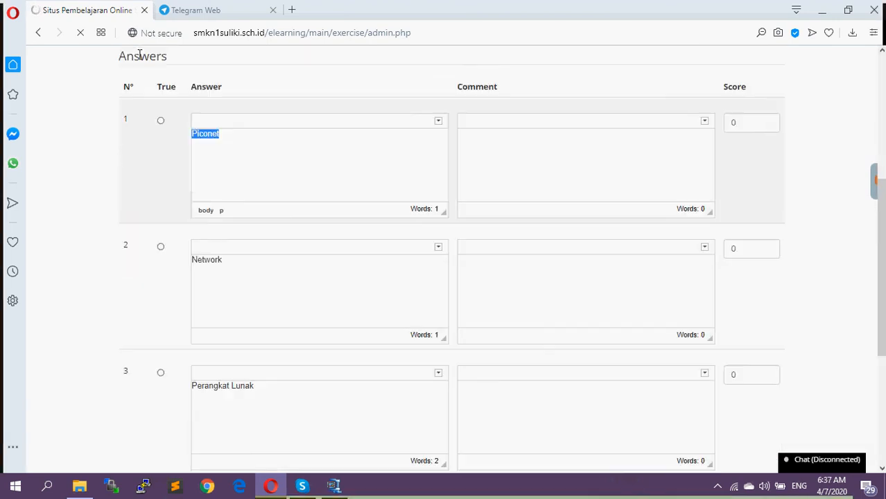
pyautogui.scroll(-3, 355, 235)
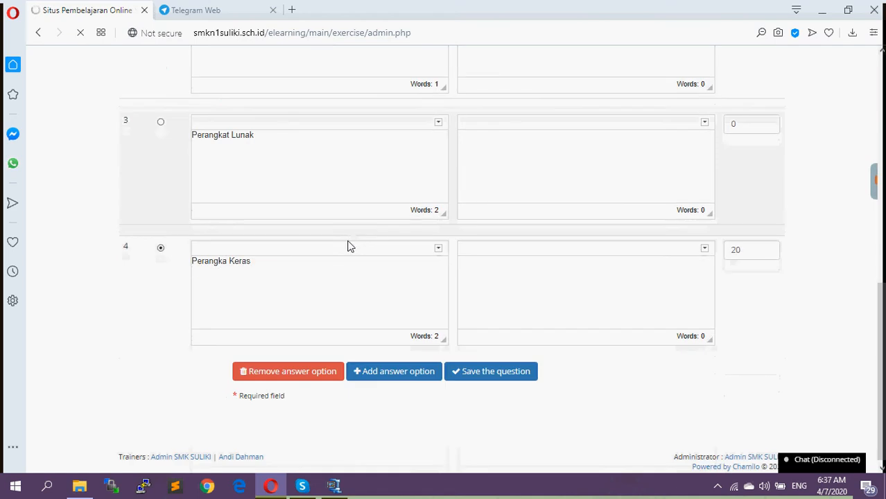
pyautogui.click(260, 136)
pyautogui.hotkey('ctrl', 'v')
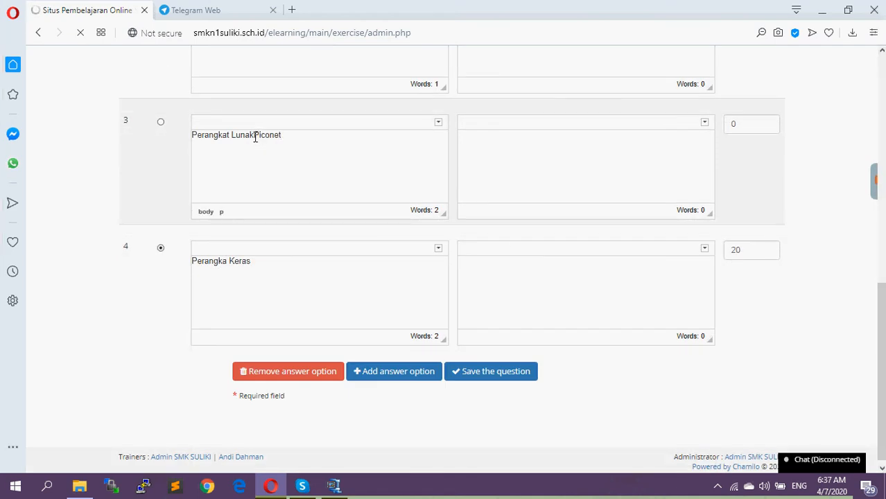
# Replace the first answer's text with "Perangkat Lunak" taken from the third answer
pyautogui.moveTo(253, 135); pyautogui.dragTo(172, 132)
pyautogui.hotkey('ctrl', 'c')
pyautogui.press('BackSpace')
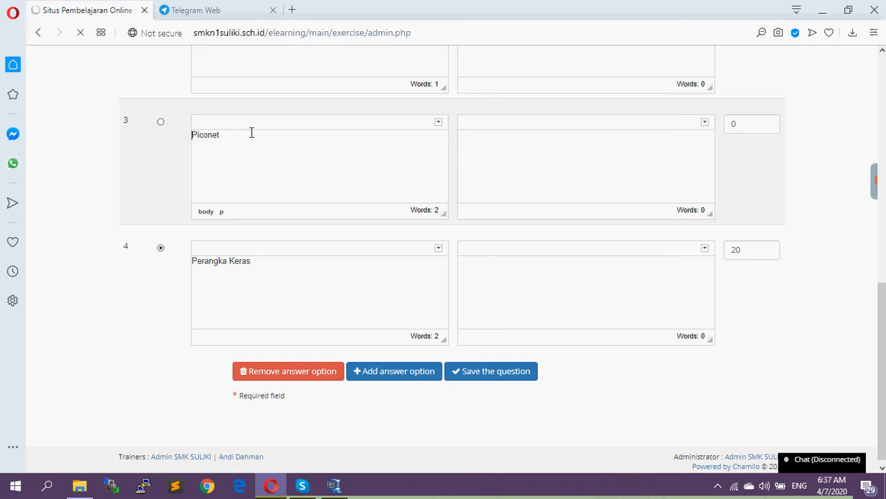
pyautogui.scroll(5, 263, 135)
pyautogui.hotkey('ctrl', 'z')
pyautogui.moveTo(221, 207); pyautogui.dragTo(164, 203)
pyautogui.hotkey('ctrl', 'v')
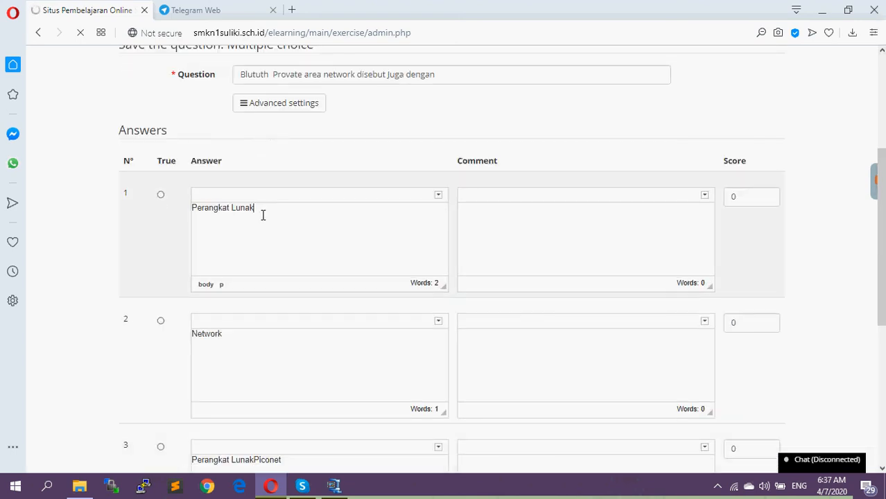
# Remove "Perangkat Lunak" from the third answer so it reads "Piconet", and mark that answer as correct
pyautogui.scroll(-3, 311, 239)
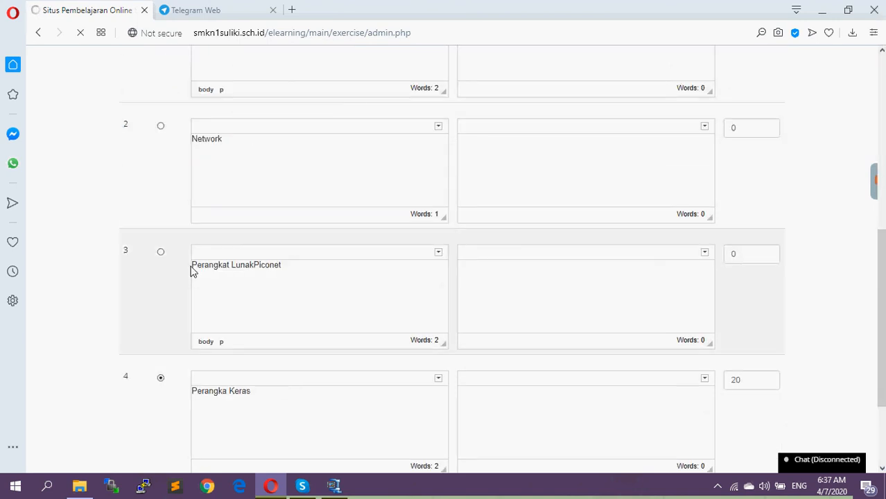
pyautogui.moveTo(253, 264); pyautogui.dragTo(188, 253)
pyautogui.hotkey('ctrl', 'x')
pyautogui.click(158, 256)
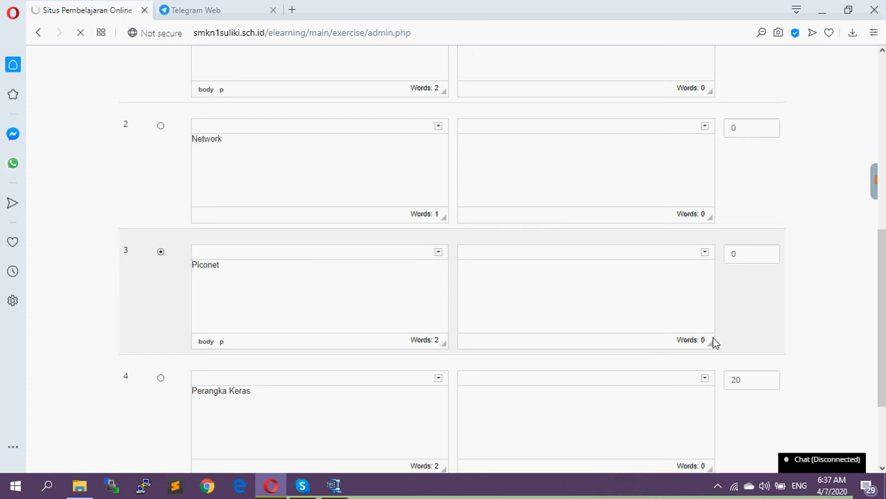
# Set the fourth answer's score to 0 and the third answer's score to 20, and save the question
pyautogui.moveTo(747, 380); pyautogui.dragTo(703, 381)
pyautogui.write('0')
pyautogui.moveTo(748, 254); pyautogui.dragTo(725, 258)
pyautogui.write('20')
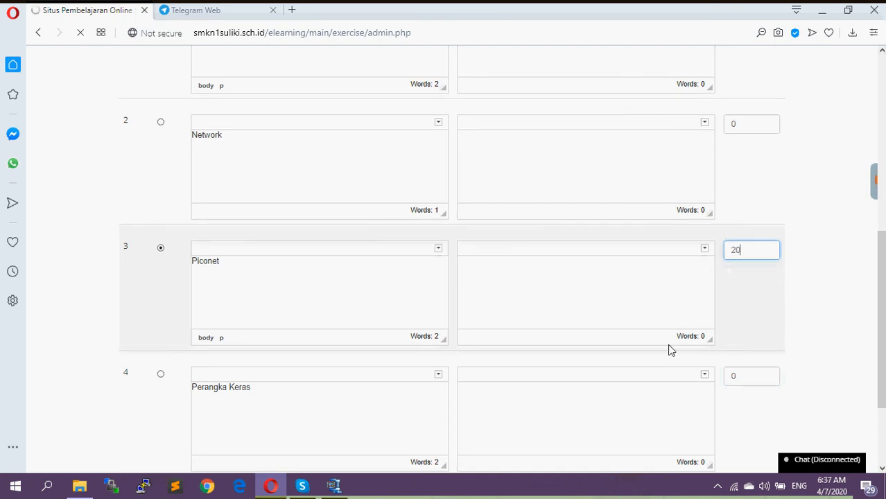
pyautogui.scroll(-2, 668, 349)
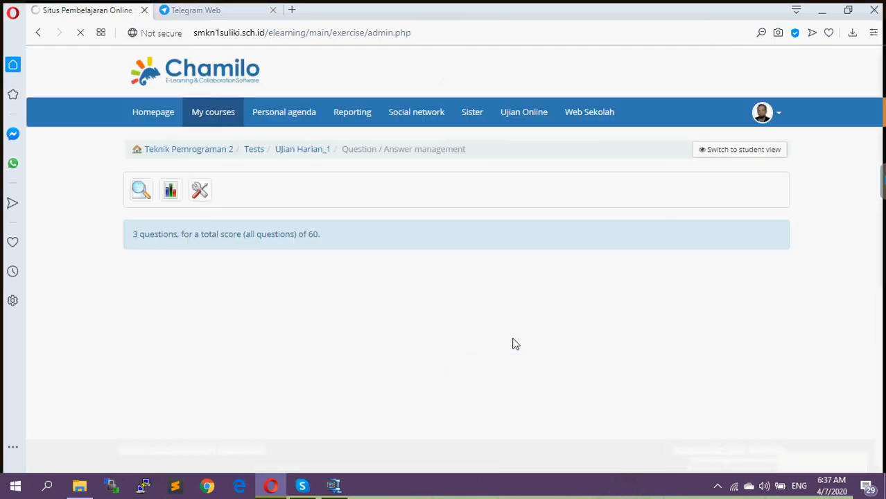
# Start another multiple choice question with the text "Pengertian dari Wireless Proivate Area NEtowrk"
pyautogui.scroll(-1, 381, 356)
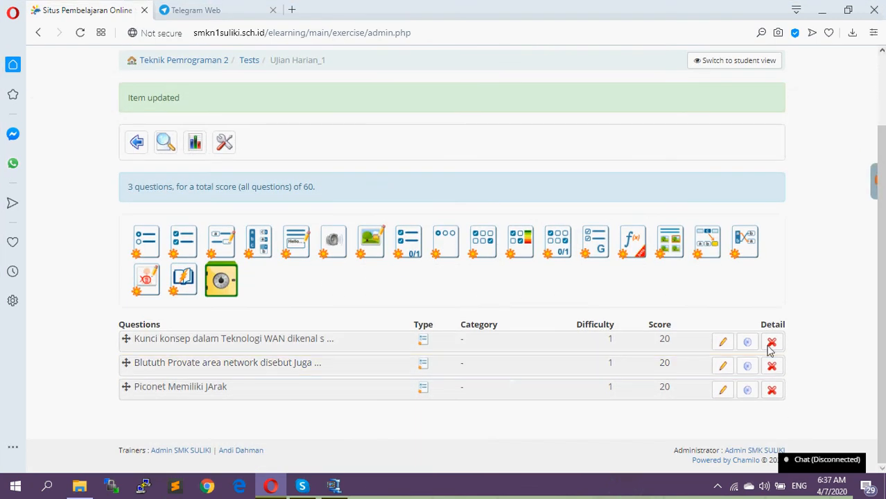
pyautogui.click(142, 251)
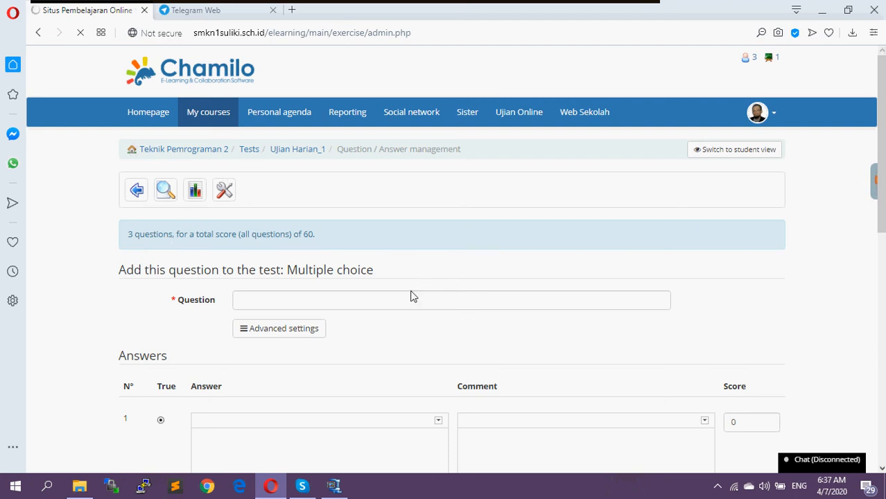
pyautogui.click(276, 302)
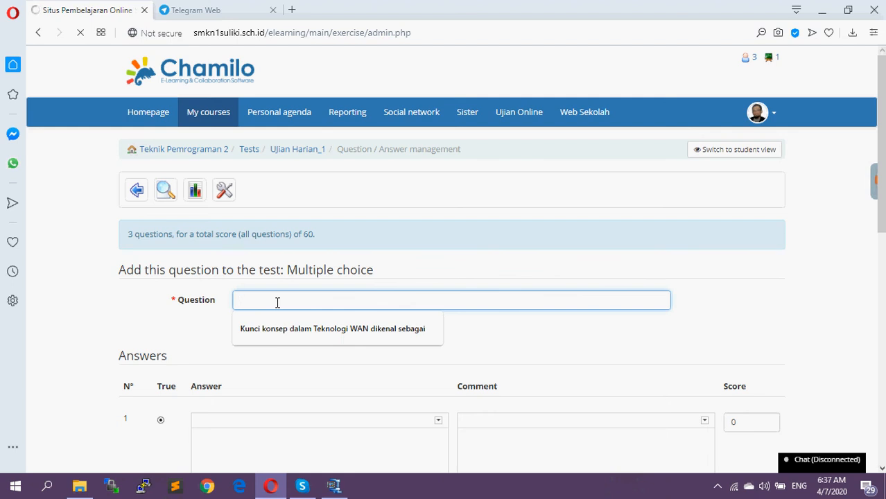
pyautogui.write('Pen')
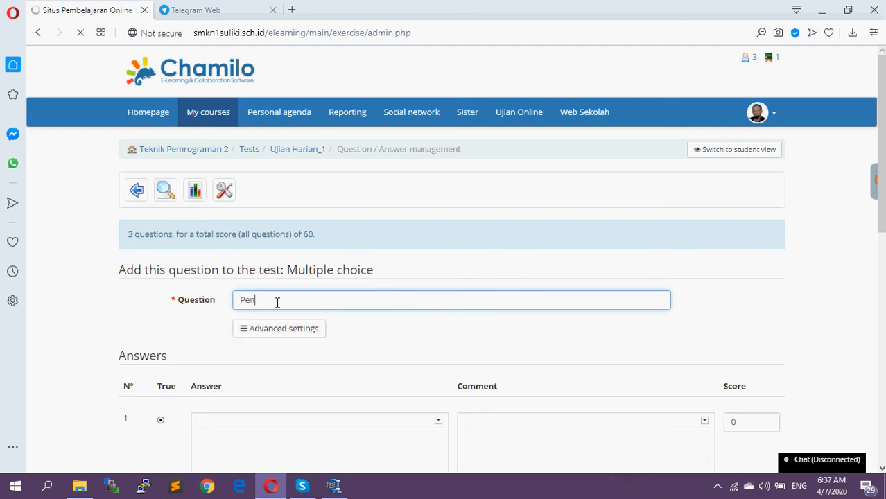
pyautogui.write('gertian dari Wireless Proivate Area N')
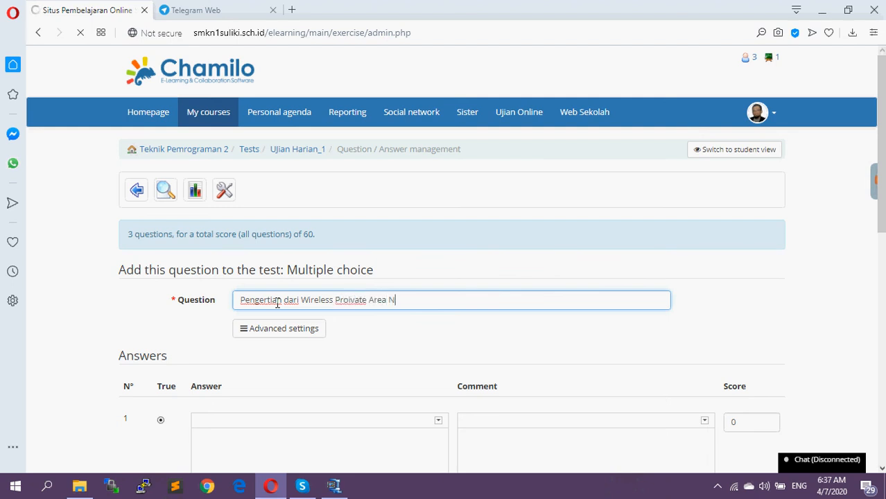
pyautogui.write('Etowrk')
# Begin the first answer with "JAringanArfea PRibadi untuk jaringan yg terpusat disekitar perangkat interkonesi"
pyautogui.scroll(-2, 342, 379)
pyautogui.click(285, 320)
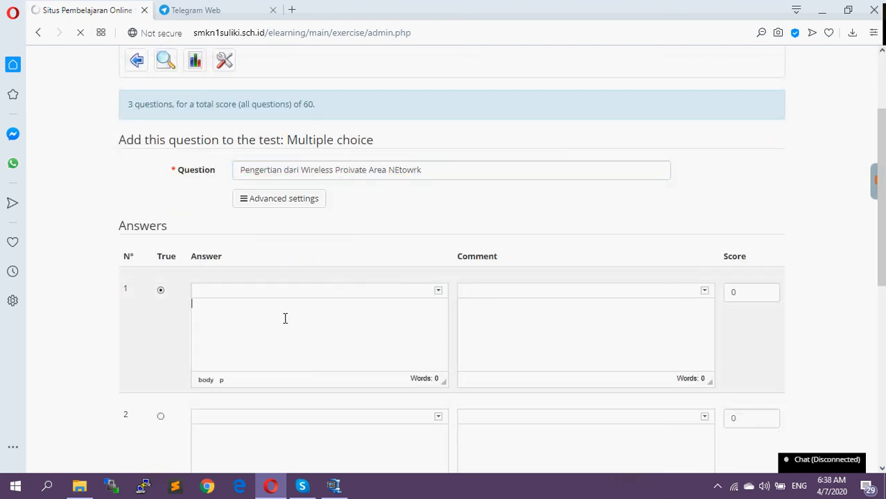
pyautogui.write('JAringanArfea PRi')
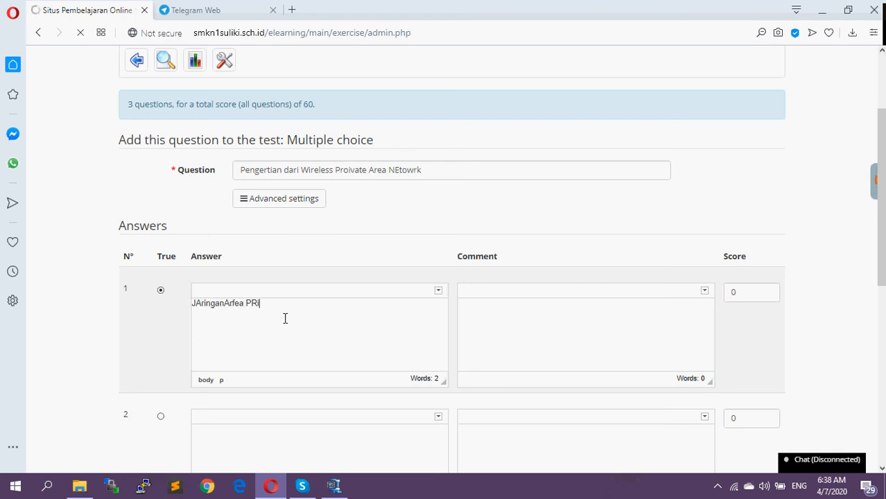
pyautogui.write('badi untuk jaringan yg terpusat')
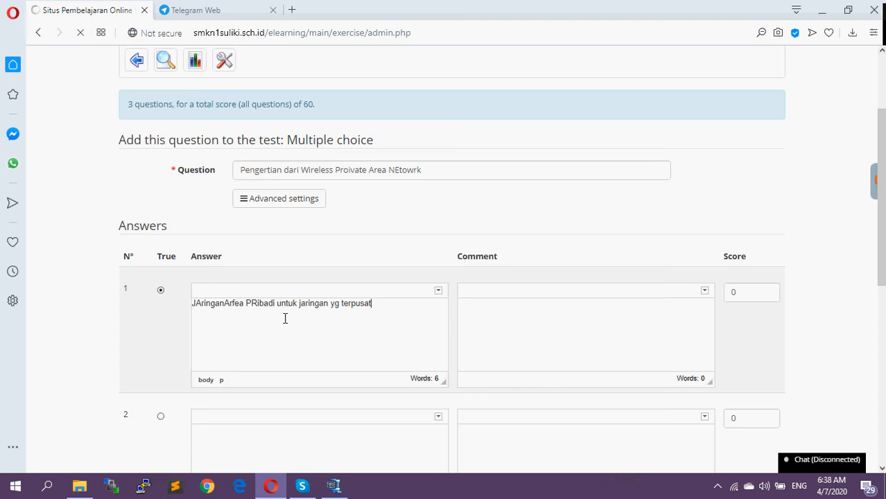
pyautogui.write(' disekitar perangkat interkonesi')
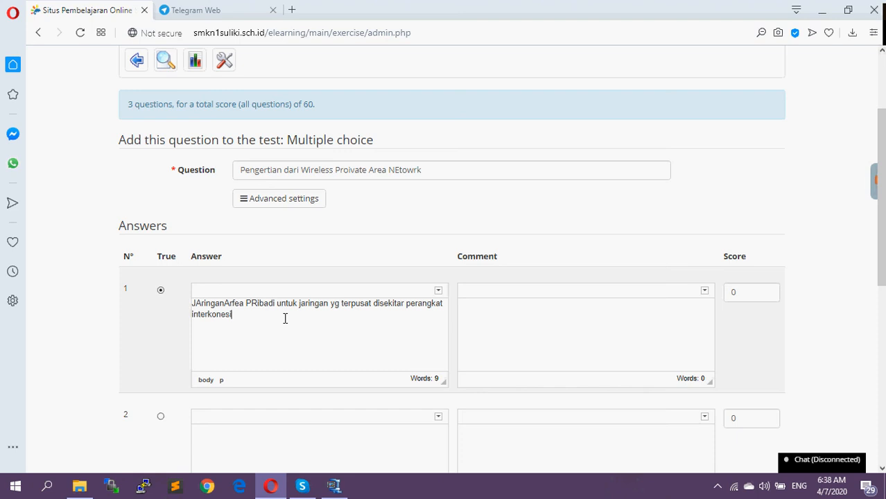
pyautogui.write(' da')
pyautogui.write(' perorangan ')
pyautogui.write('dan')
pyautogui.write(' kera')
pyautogui.write(' dengan sam')
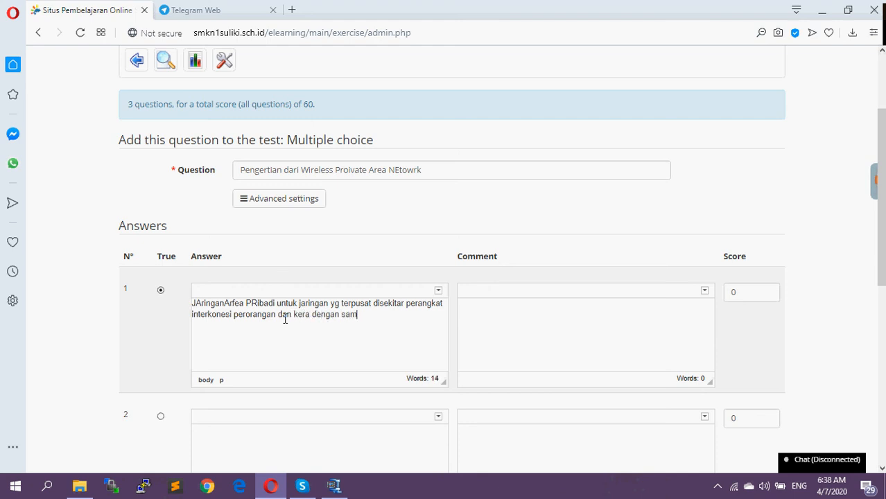
pyautogui.write('bungan tanpa ka=bel')
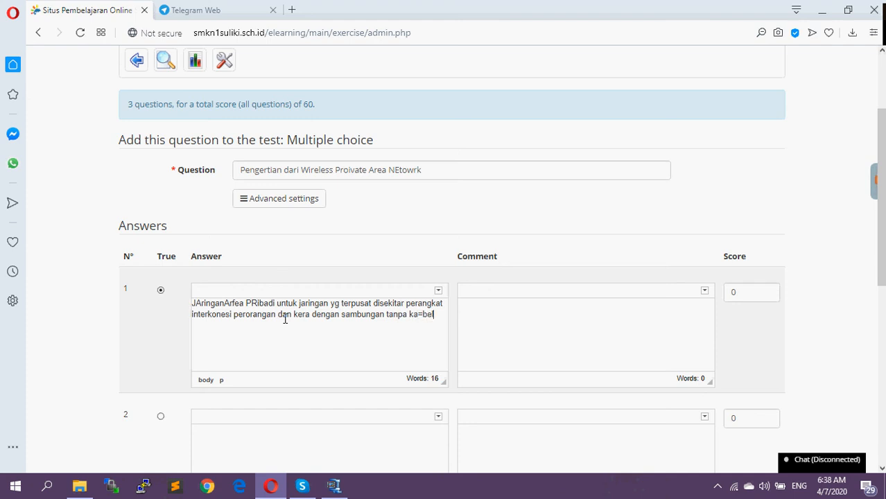
# Complete the first answer with "perorangan dan kera dengan sambungan tanpa kaabel"
pyautogui.press('BackSpace')
pyautogui.press('BackSpace')
pyautogui.press('BackSpace')
pyautogui.write('be')
# Enter "JAringan umum" as the second answer, followed by the first answer's text copied from "untuk jaringan" to its end
pyautogui.scroll(-1, 199, 302)
pyautogui.click(234, 368)
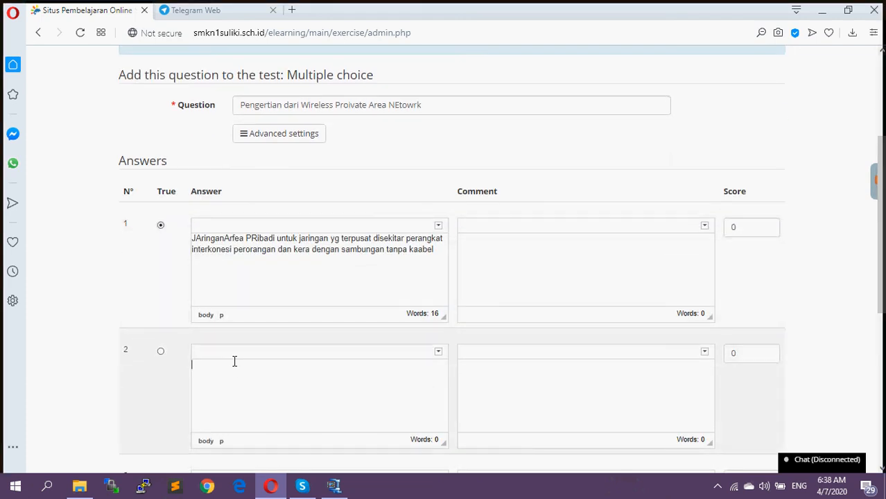
pyautogui.moveTo(277, 240); pyautogui.dragTo(432, 250)
pyautogui.hotkey('ctrl', 'c')
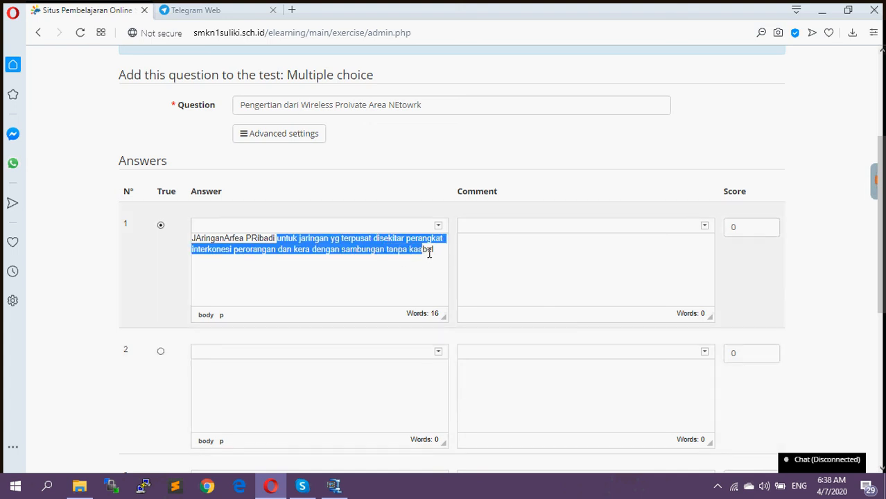
pyautogui.click(286, 388)
pyautogui.write('JAringan')
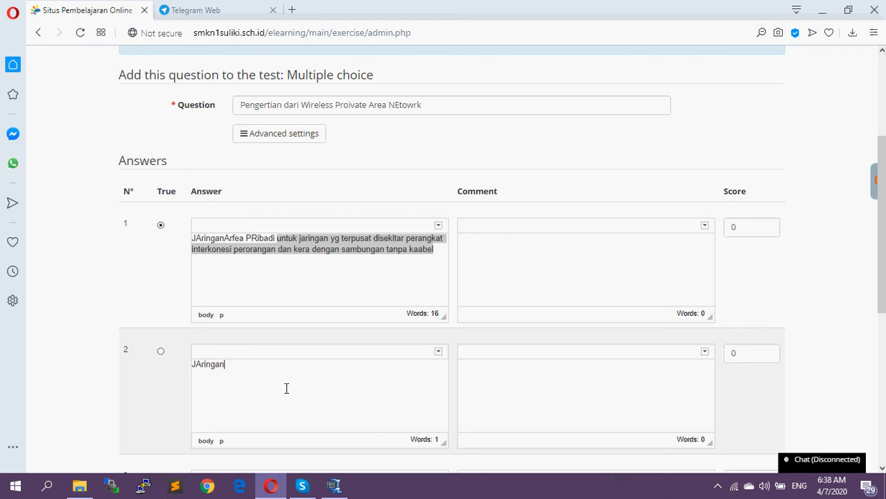
pyautogui.write(' umum')
pyautogui.hotkey('ctrl', 'v')
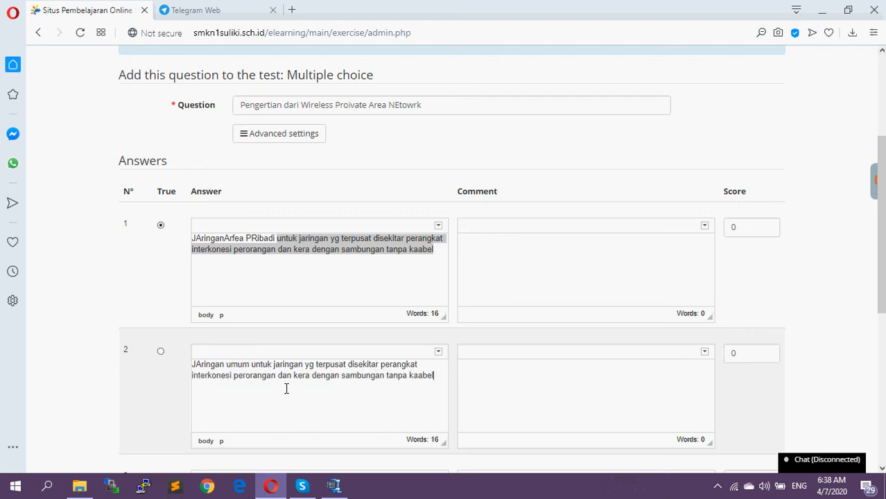
# Enter "JAringan Komunikasi" as the third answer, followed by the same copied text starting with "untuk jaringan"
pyautogui.scroll(-1, 299, 396)
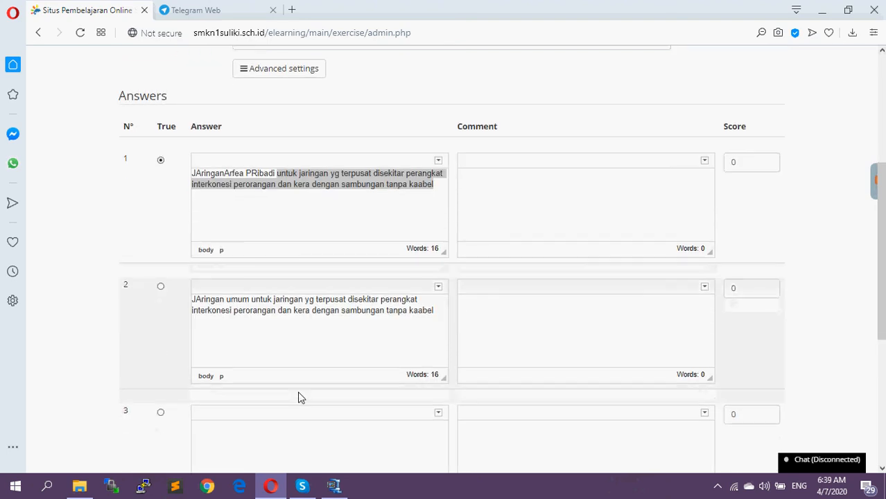
pyautogui.click(240, 426)
pyautogui.write('JArin')
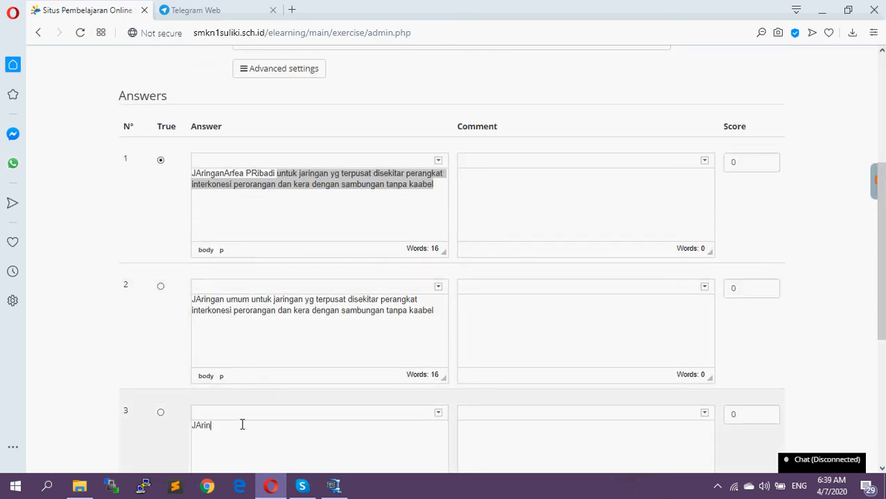
pyautogui.write('gan Komunikasi')
pyautogui.hotkey('ctrl', 'v')
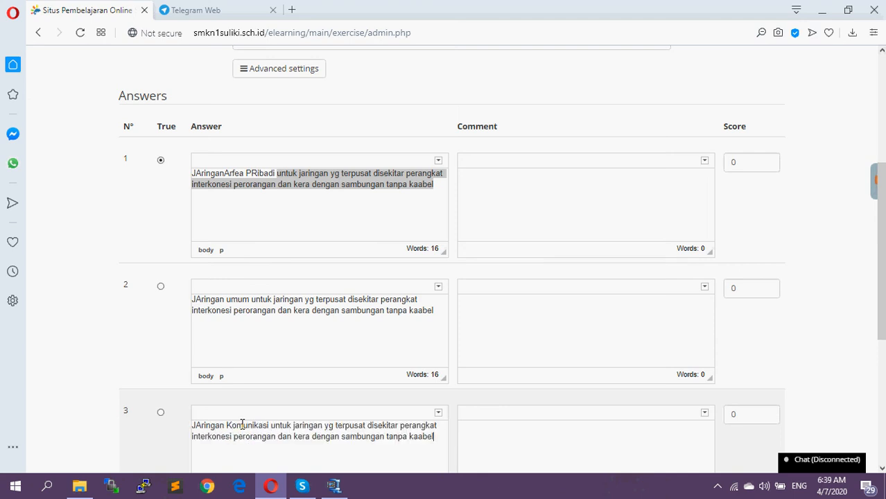
# Enter "Jaringan area pribadi" as the fourth answer, followed by the same copied text starting with "untuk jaringan"
pyautogui.scroll(-2, 268, 452)
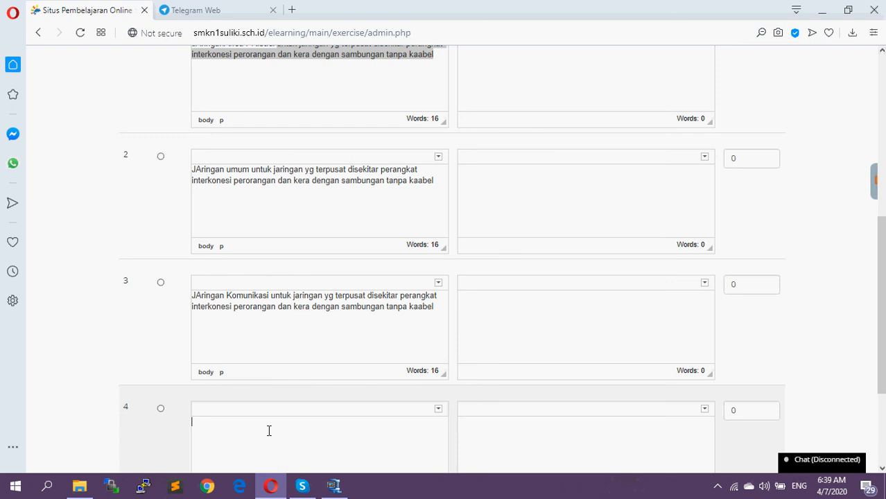
pyautogui.write('JAringan')
pyautogui.press('BackSpace')
pyautogui.write('a')
pyautogui.press('End')
pyautogui.write('area poribadi')
pyautogui.press('BackSpace')
pyautogui.hotkey('ctrl', 'v')
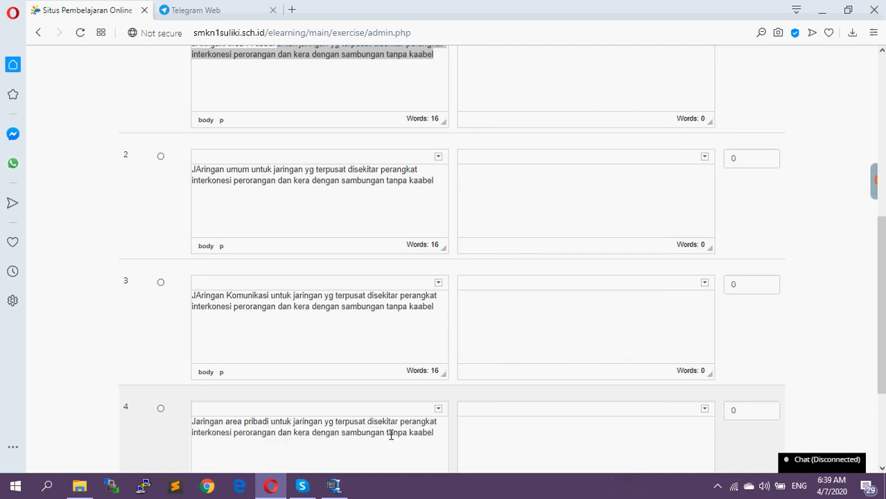
# Change the ending of the fourth answer to "dengan kabel"
pyautogui.moveTo(387, 434); pyautogui.dragTo(407, 435)
pyautogui.write('dengan')
# Score the correct first answer 20 and add the question to the test
pyautogui.scroll(3, 480, 422)
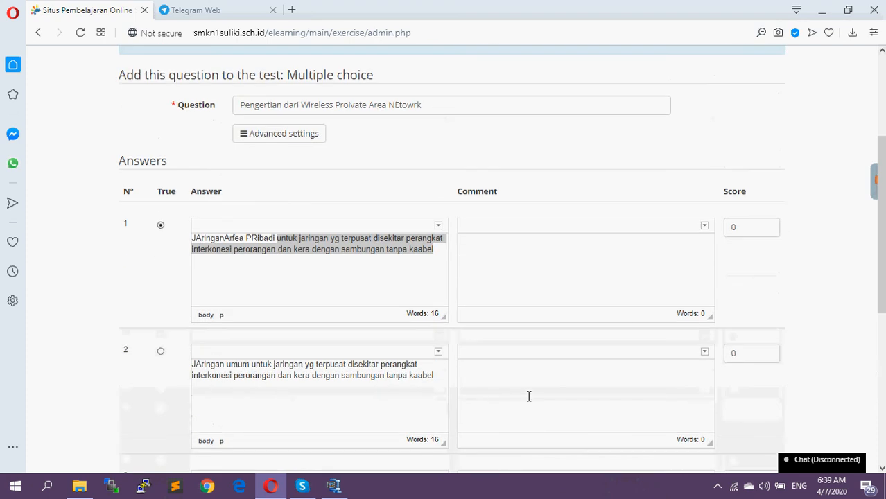
pyautogui.click(732, 227)
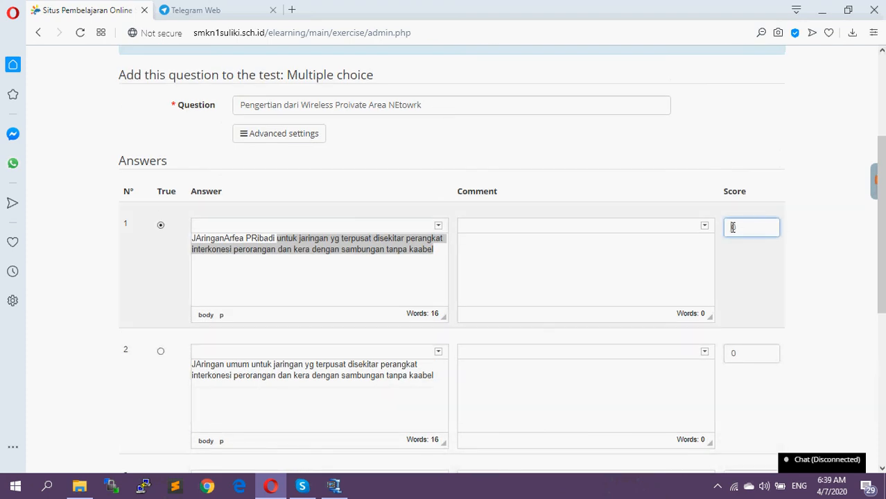
pyautogui.write('2')
pyautogui.click(160, 226)
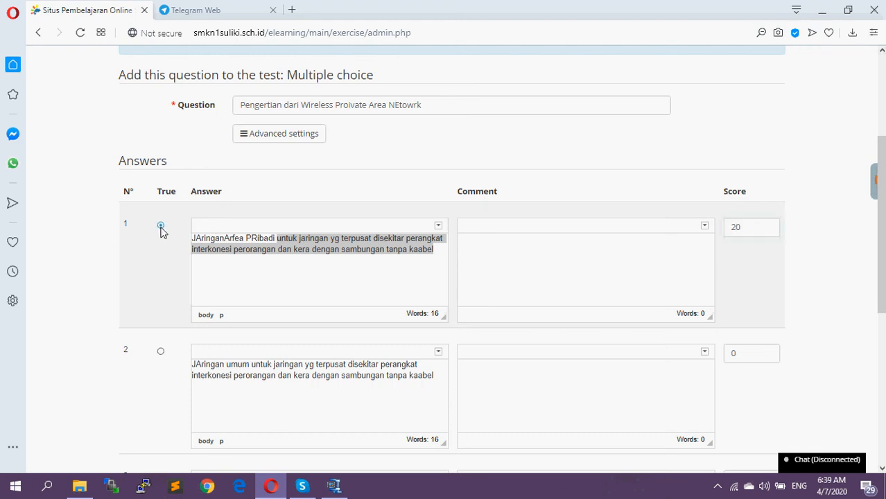
pyautogui.click(234, 263)
pyautogui.scroll(-5, 484, 396)
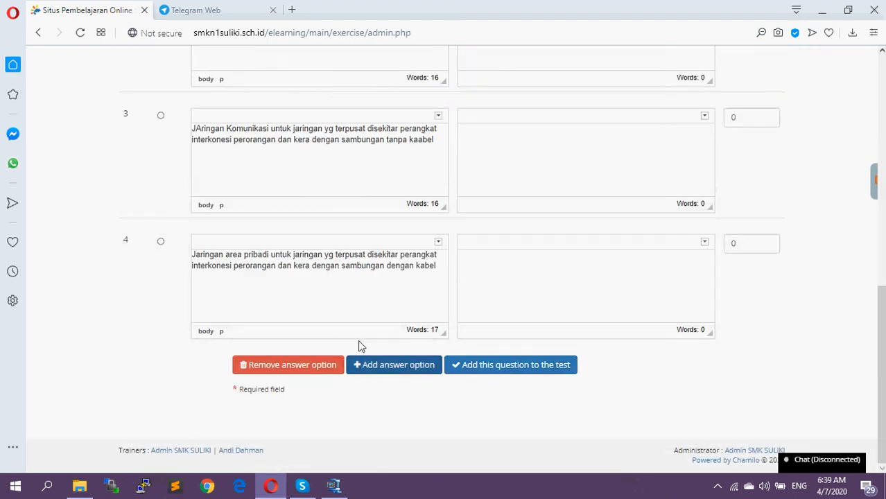
pyautogui.click(455, 367)
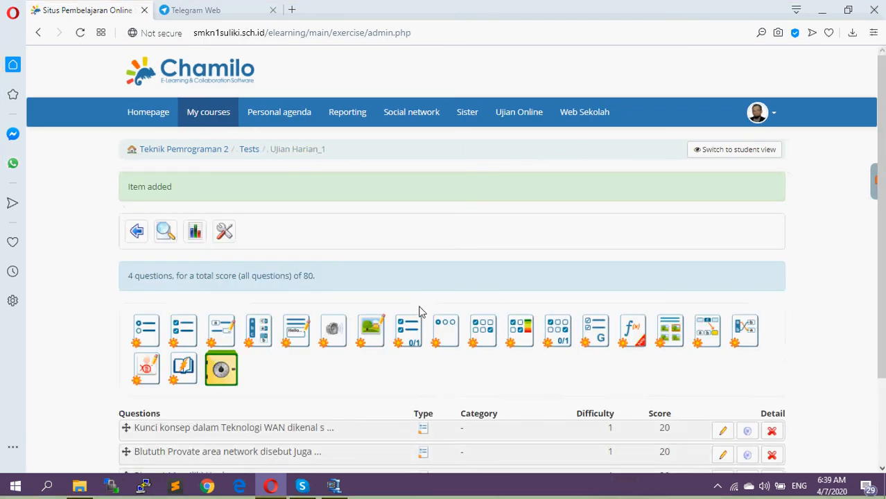
# Start a new multiple choice question reading "Teknilogi Bluetooth yang digunakan sebagaoi dasar untuk sebuah standar baru adalah"
pyautogui.scroll(-2, 280, 315)
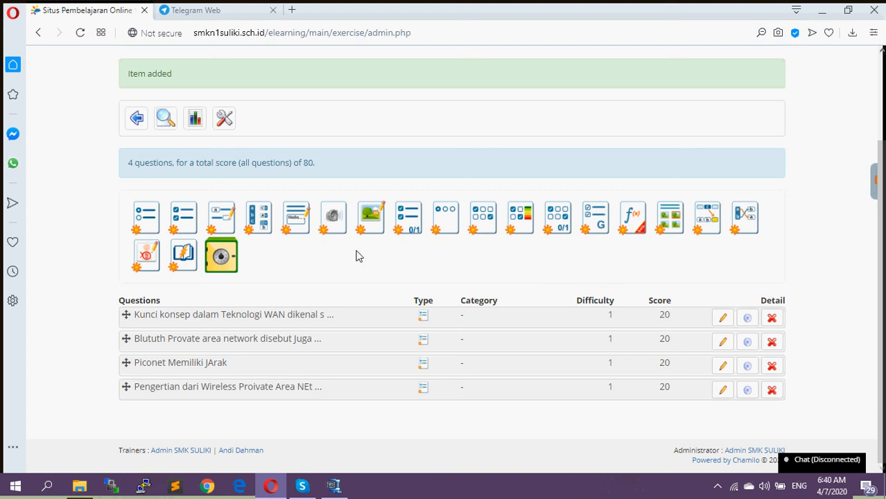
pyautogui.click(149, 220)
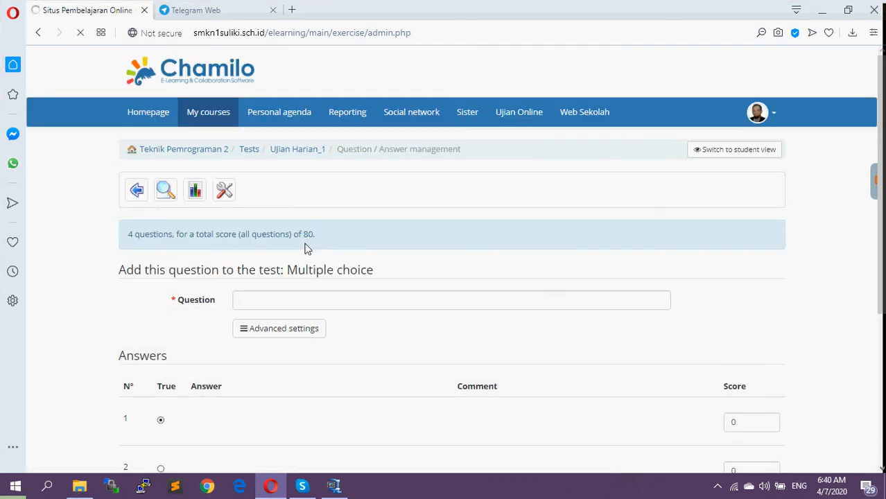
pyautogui.click(313, 302)
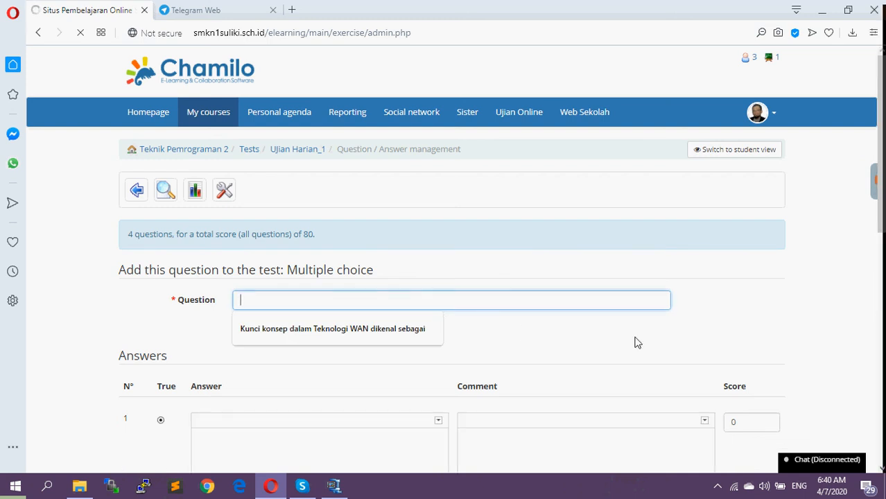
pyautogui.write('Tekni')
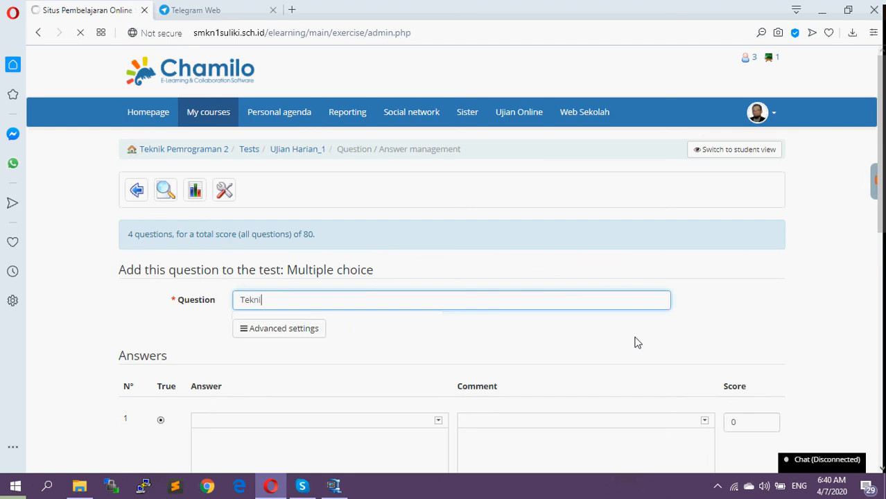
pyautogui.write('logi B')
pyautogui.write('luetooth yang digunakan')
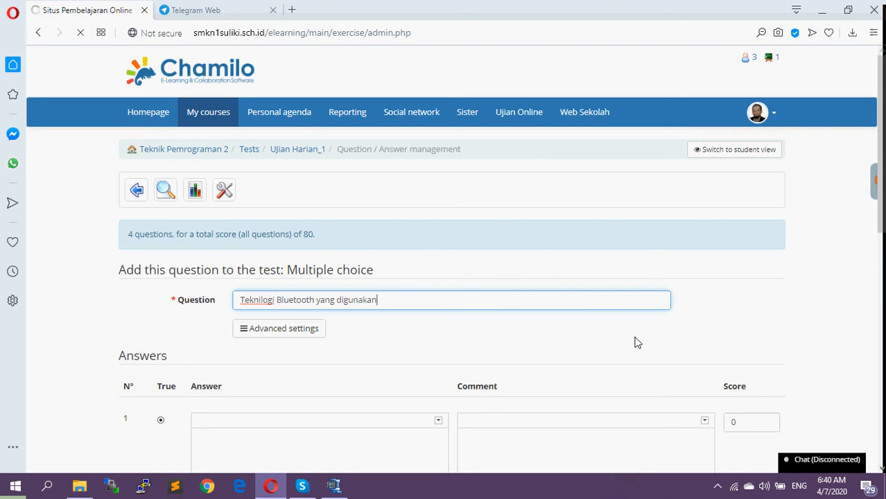
pyautogui.write(' sebagaoi dasa')
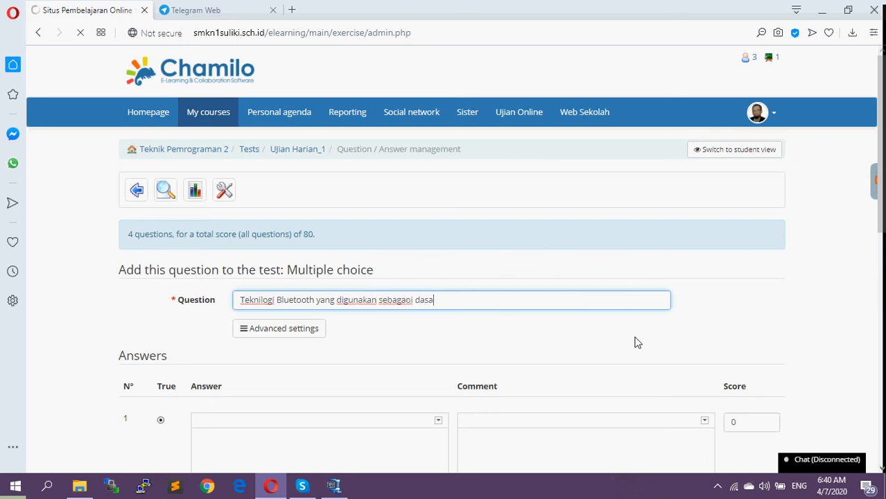
pyautogui.write('r untuk sebuah standar')
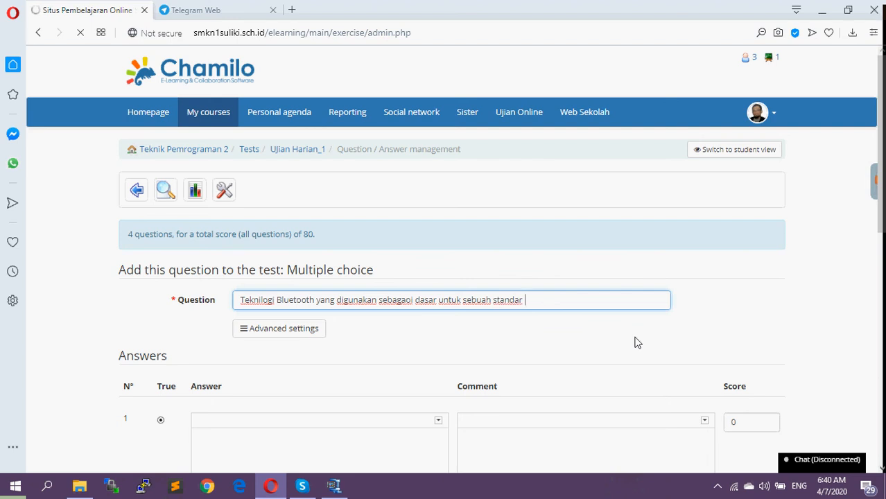
pyautogui.write(' baru adalah')
# Mark the first answer as true and enter "IEE802,15" as its text
pyautogui.scroll(-3, 623, 399)
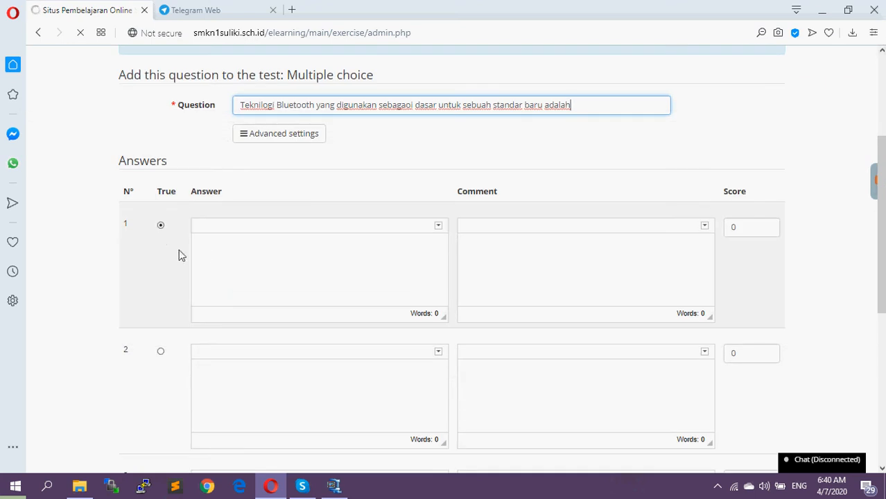
pyautogui.scroll(-2, 237, 301)
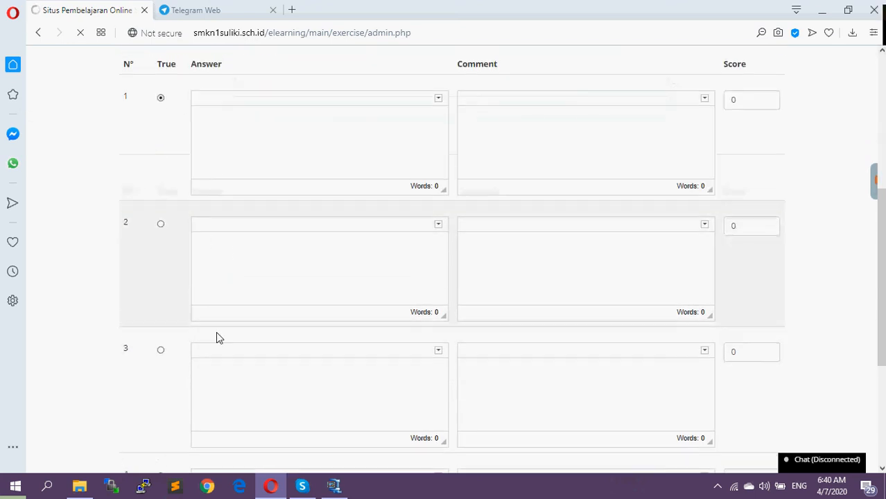
pyautogui.click(161, 348)
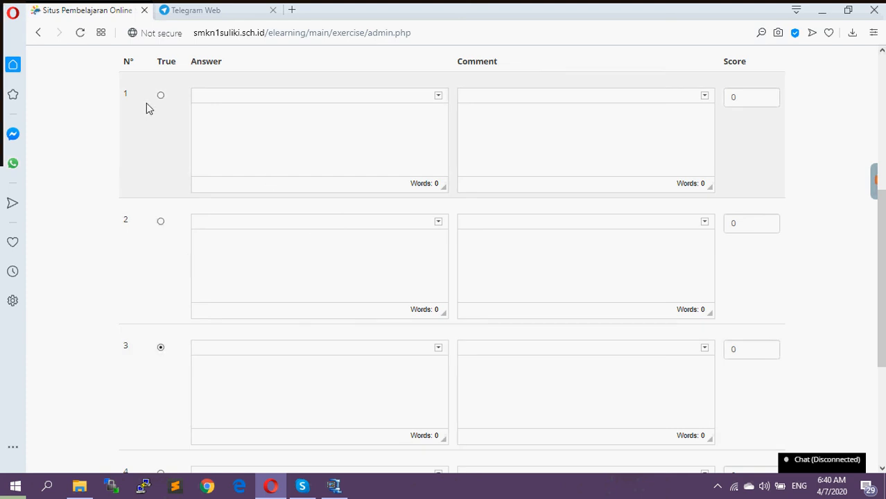
pyautogui.click(161, 97)
pyautogui.click(219, 124)
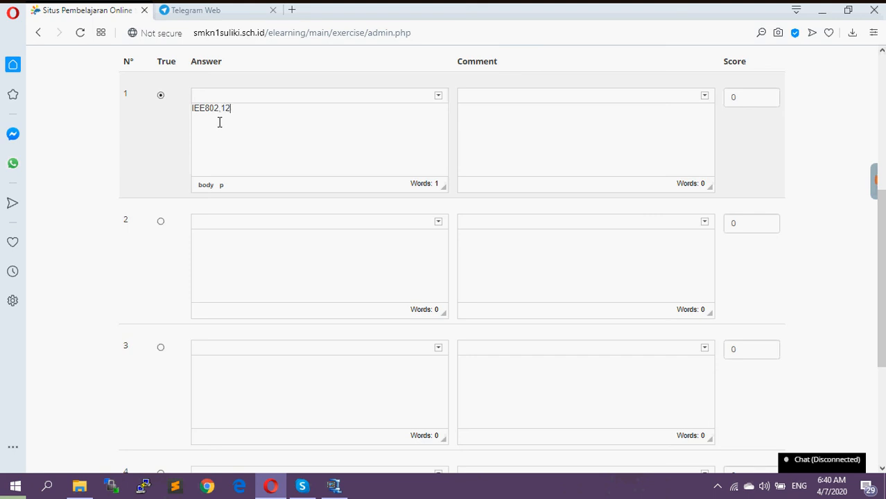
pyautogui.write('5')
# Copy the first answer's text into the second answer and correct both to "IEEE802,15"
pyautogui.moveTo(239, 111); pyautogui.dragTo(167, 111)
pyautogui.hotkey('ctrl', 'c')
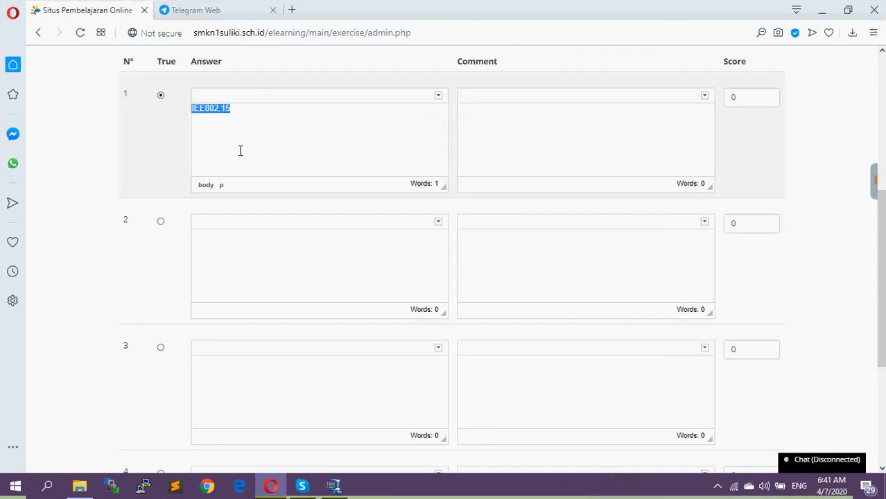
pyautogui.click(252, 245)
pyautogui.hotkey('ctrl', 'v')
pyautogui.click(197, 234)
pyautogui.write('E')
pyautogui.click(261, 370)
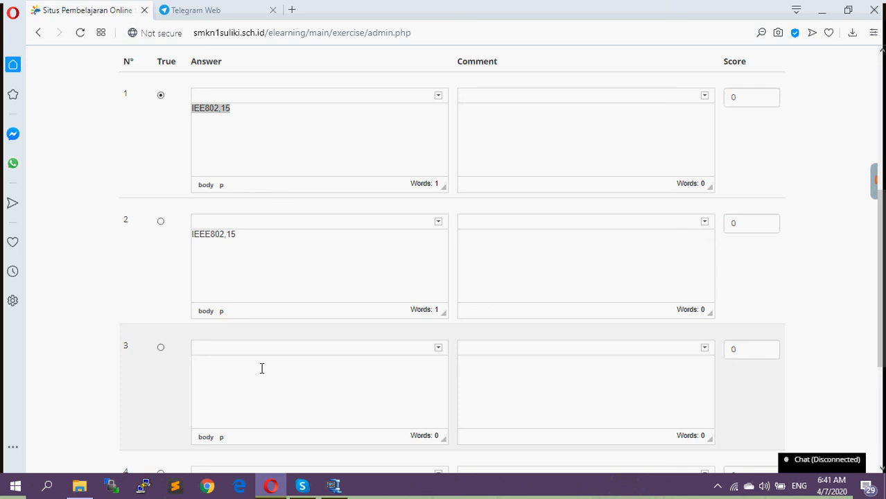
pyautogui.click(203, 104)
pyautogui.write('E')
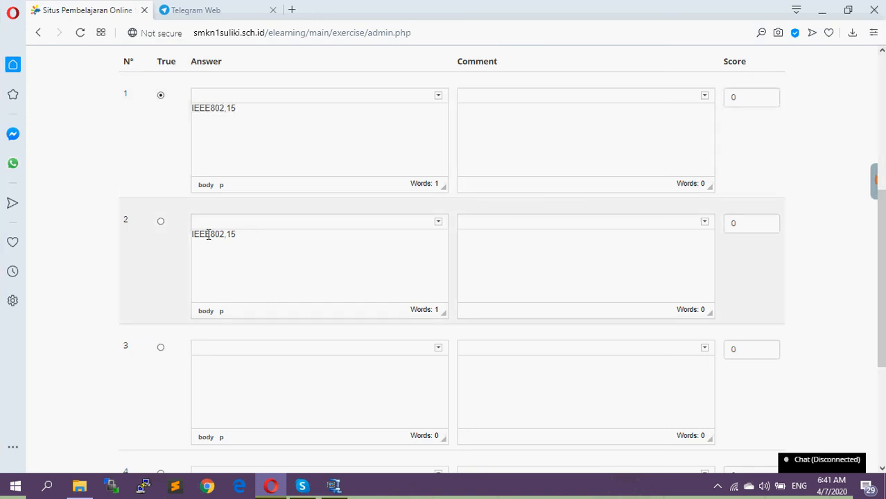
# Change the second answer to "IEEA802,15"
pyautogui.press('BackSpace')
pyautogui.write('a')
pyautogui.press('BackSpace')
pyautogui.write('A')
# Copy the second answer's text into the third answer and change it to "IEEF802,15"
pyautogui.moveTo(249, 236); pyautogui.dragTo(163, 222)
pyautogui.hotkey('ctrl', 'c')
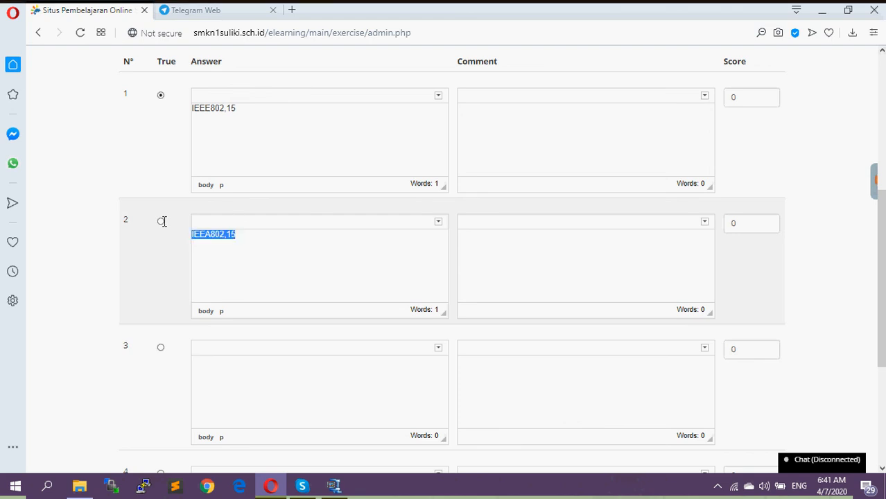
pyautogui.click(229, 366)
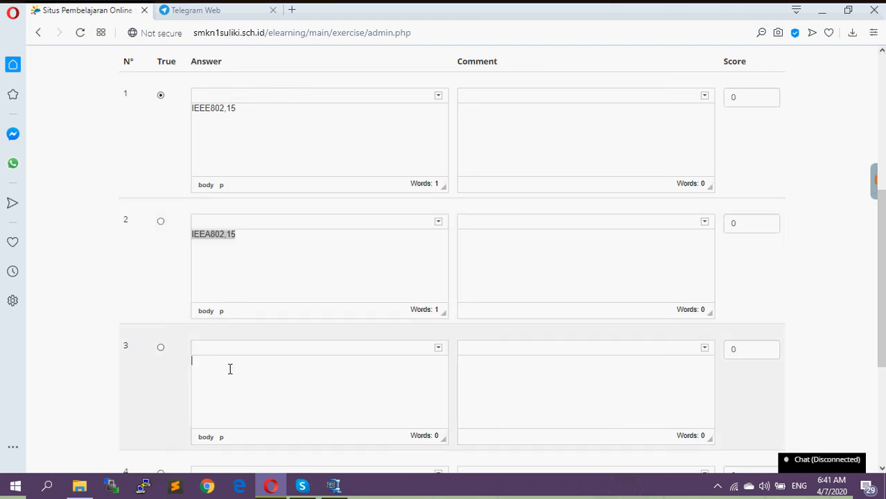
pyautogui.hotkey('ctrl', 'v')
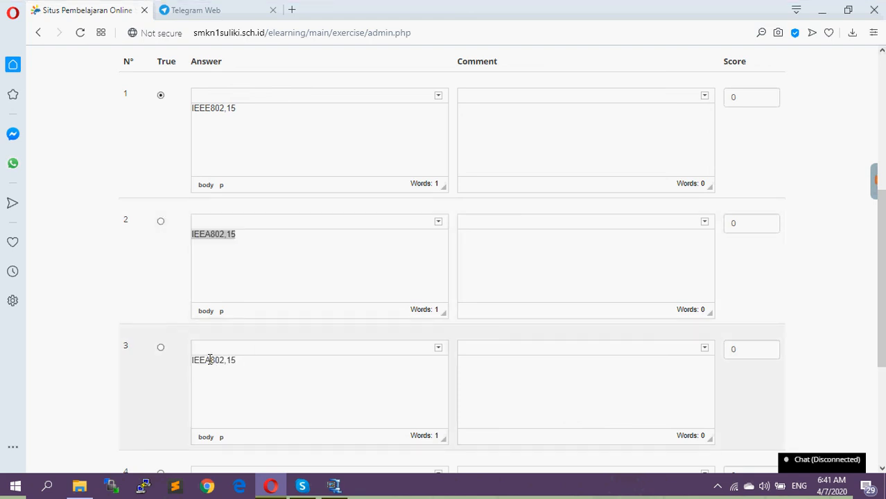
pyautogui.press('BackSpace')
pyautogui.write('F')
# Paste the copied answer text into the fourth answer and change it to "IEEG802,15"
pyautogui.scroll(-2, 269, 402)
pyautogui.click(253, 385)
pyautogui.hotkey('ctrl', 'v')
pyautogui.click(206, 357)
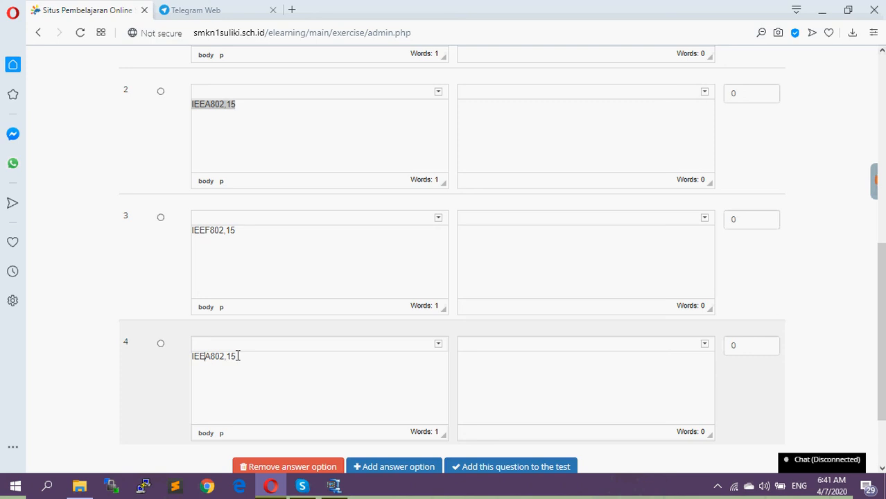
pyautogui.press('Delete')
pyautogui.write('G')
# Mark the second answer as true with a score of 20 and add the question to the test
pyautogui.click(160, 91)
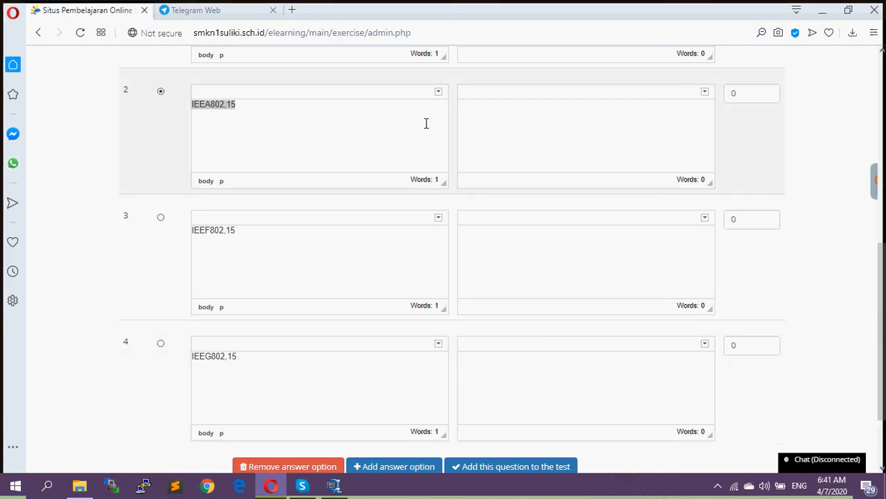
pyautogui.click(731, 93)
pyautogui.write('1')
pyautogui.scroll(-3, 778, 367)
pyautogui.click(522, 372)
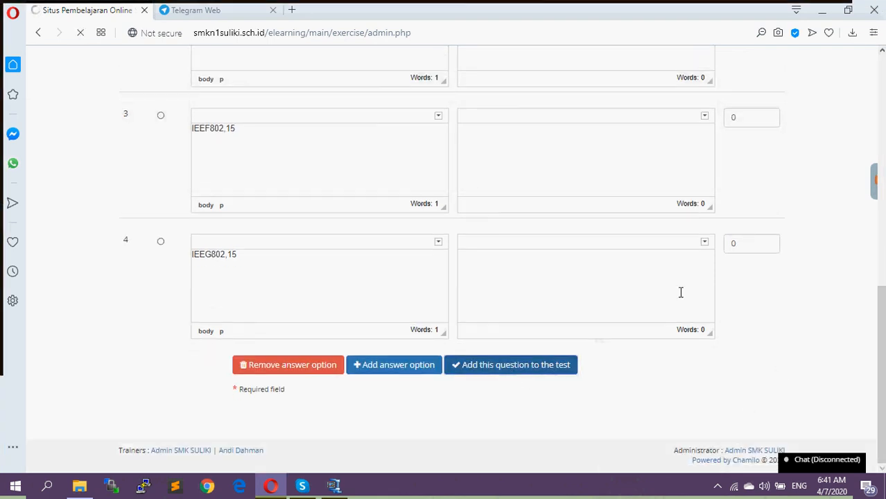
# Return to the course's test list in student view and compare it with the teacher view
pyautogui.scroll(-2, 545, 383)
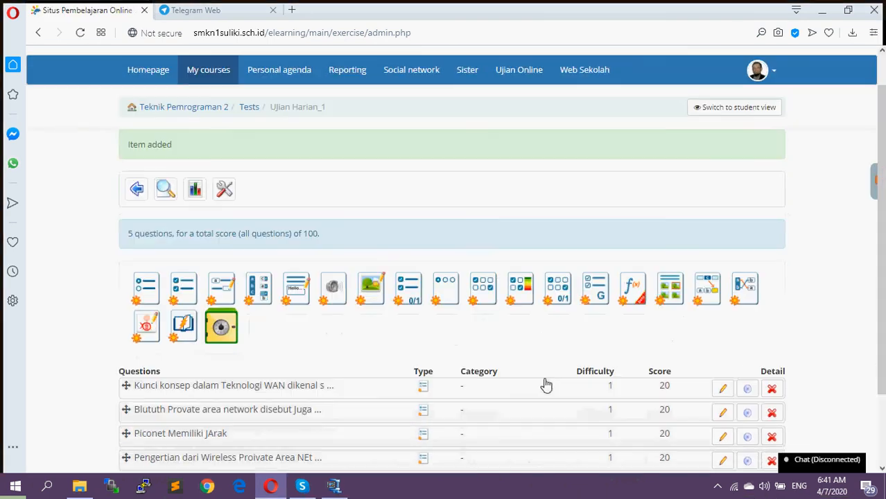
pyautogui.scroll(3, 510, 358)
pyautogui.click(746, 161)
pyautogui.scroll(-2, 607, 275)
pyautogui.scroll(-1, 607, 275)
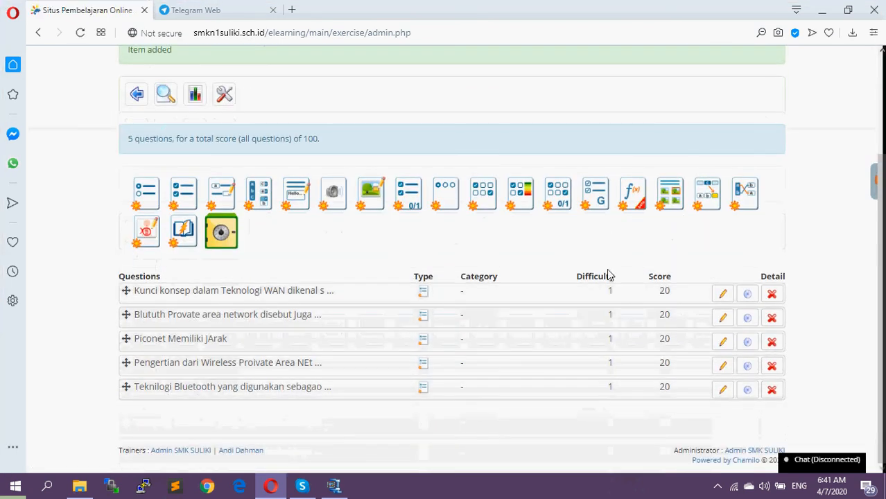
pyautogui.scroll(3, 303, 228)
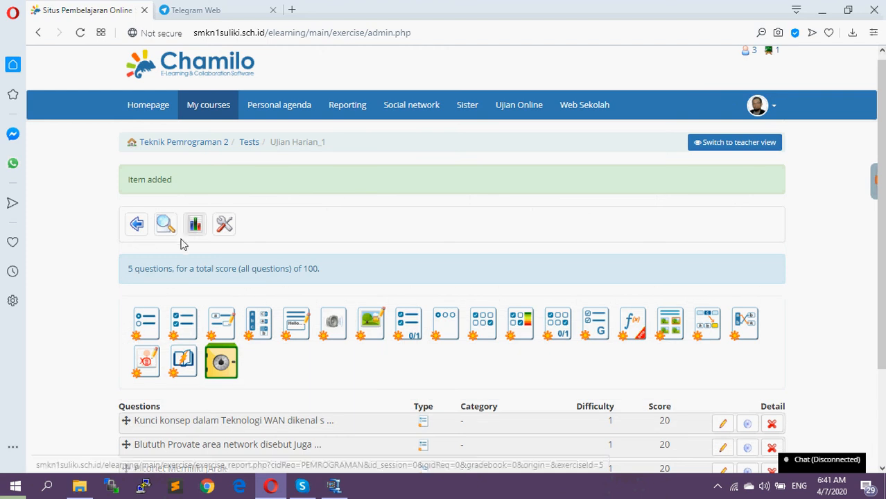
pyautogui.click(136, 223)
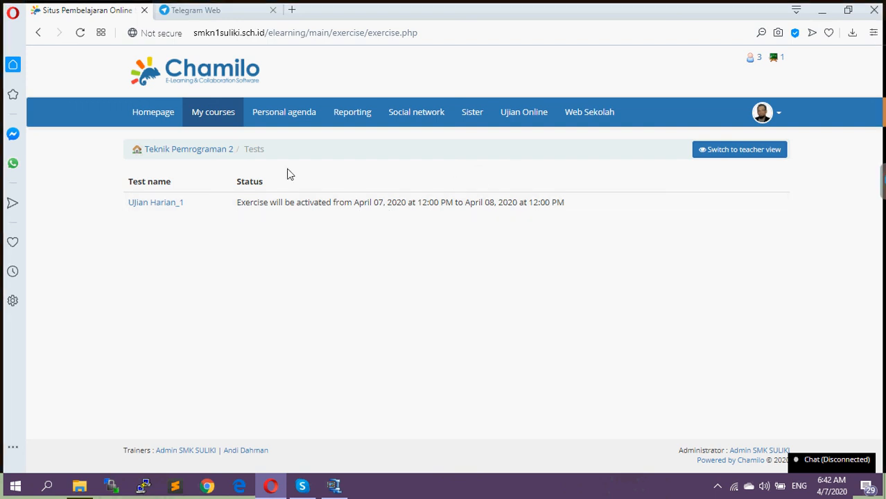
pyautogui.click(731, 154)
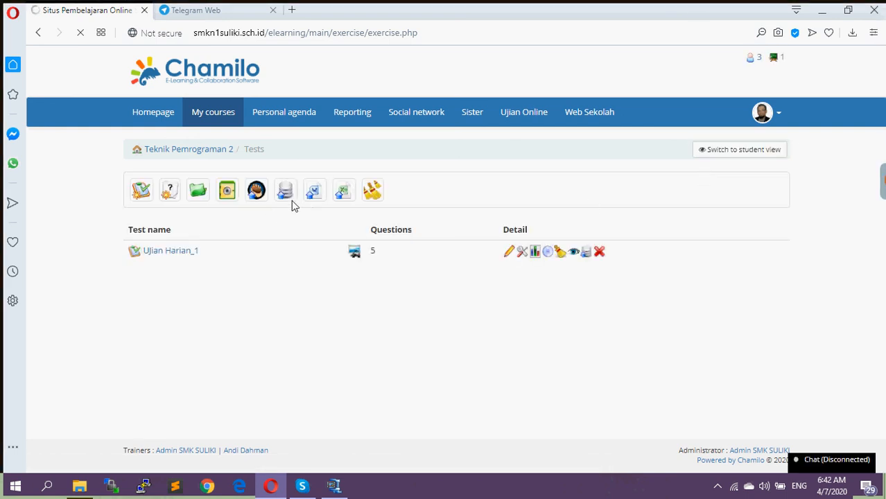
pyautogui.click(775, 154)
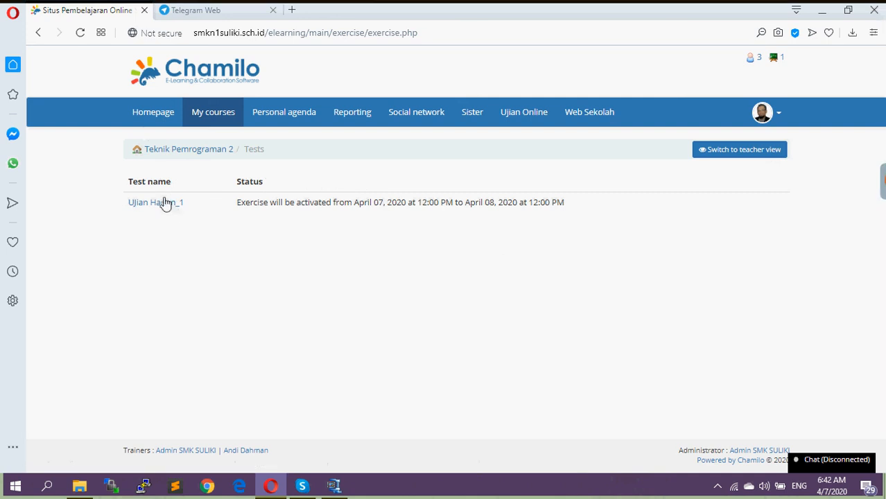
# Try to start the test UJian Harian_1 in student view, and return to the course's test list
pyautogui.click(166, 206)
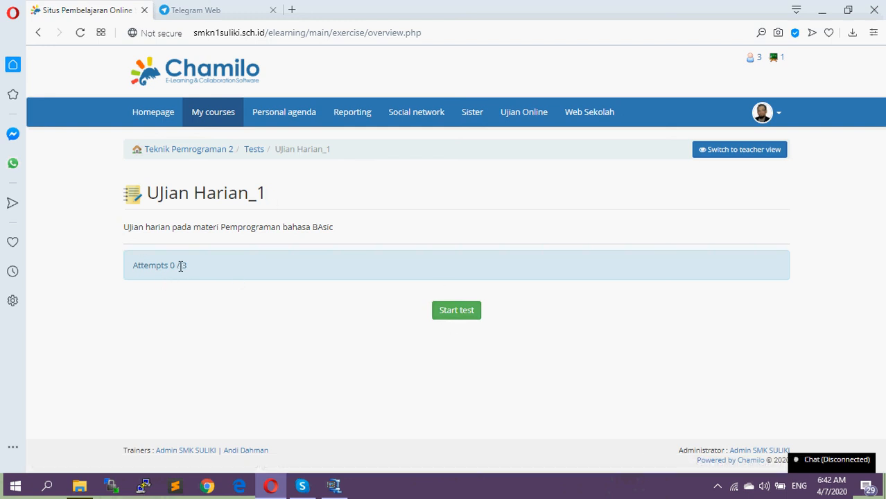
pyautogui.click(448, 318)
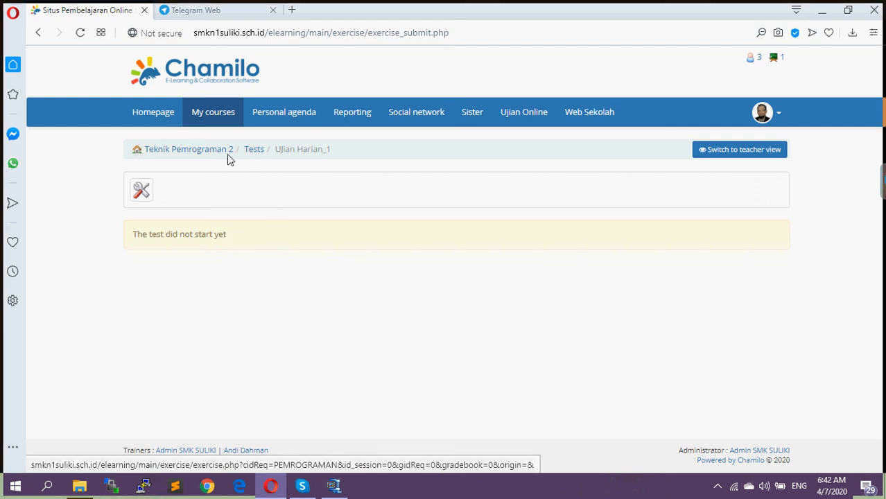
pyautogui.click(206, 156)
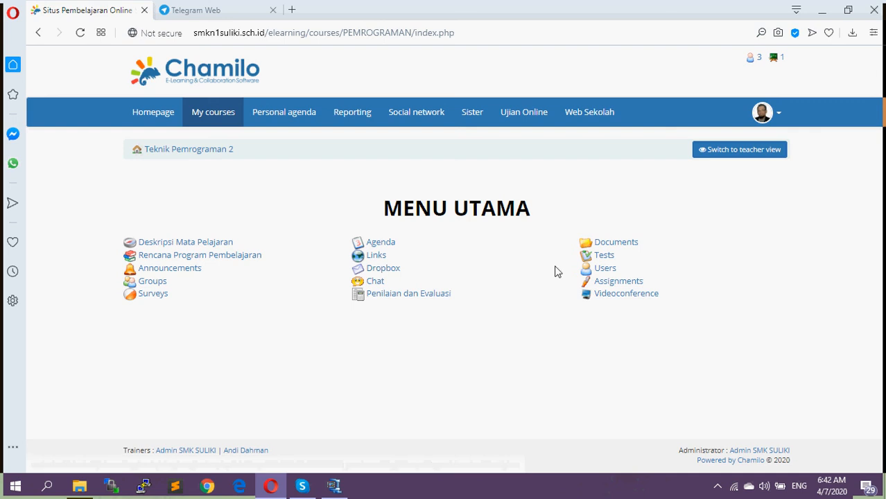
pyautogui.click(604, 257)
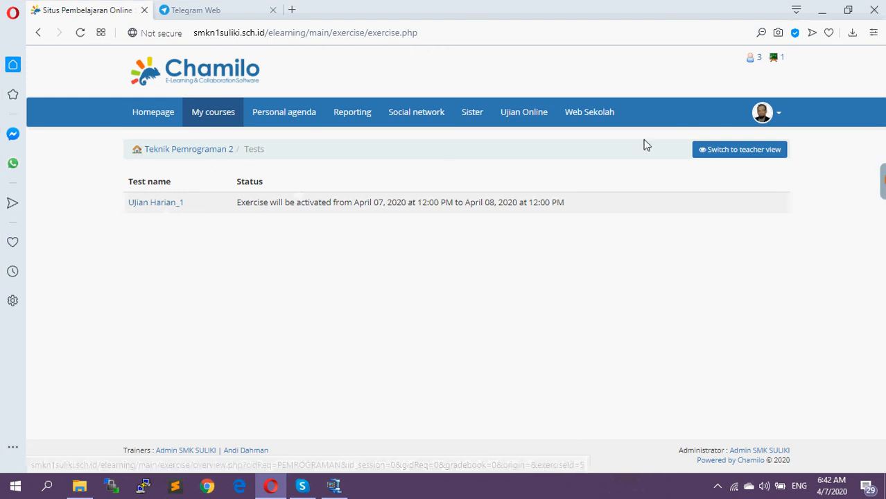
# Switch to teacher view and open the advanced settings of the test UJian Harian_1
pyautogui.click(741, 151)
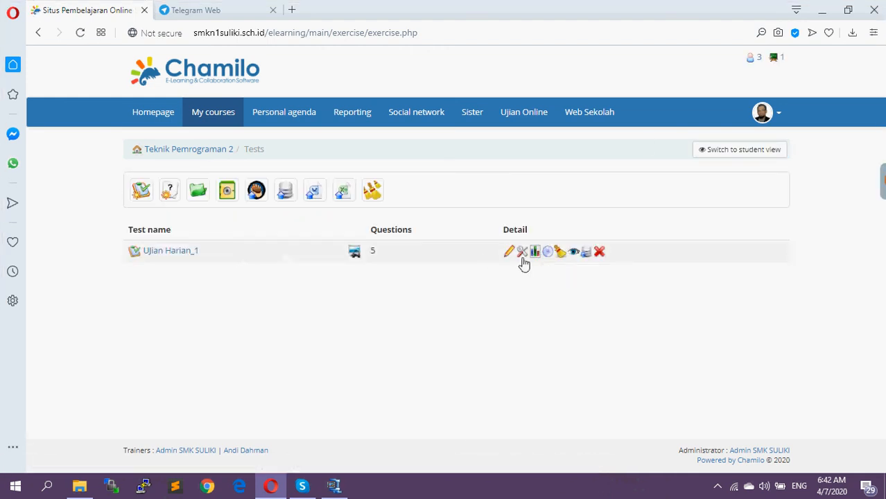
pyautogui.click(509, 254)
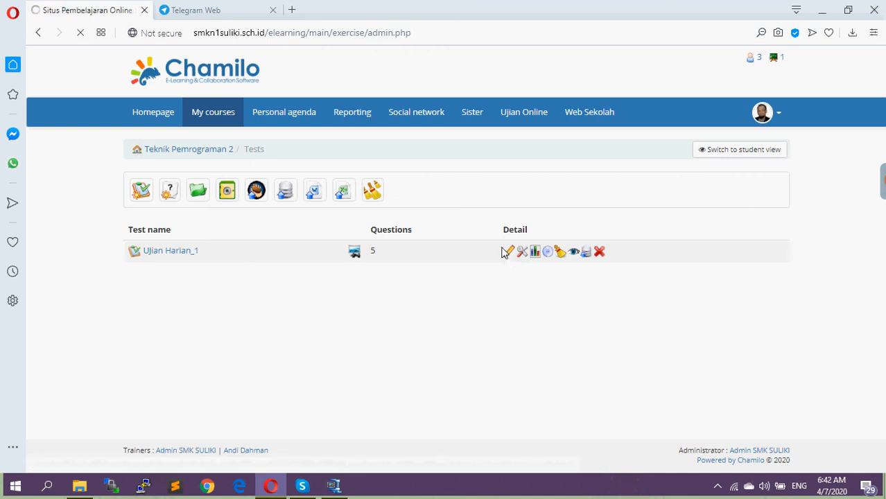
pyautogui.scroll(-3, 506, 260)
pyautogui.click(146, 100)
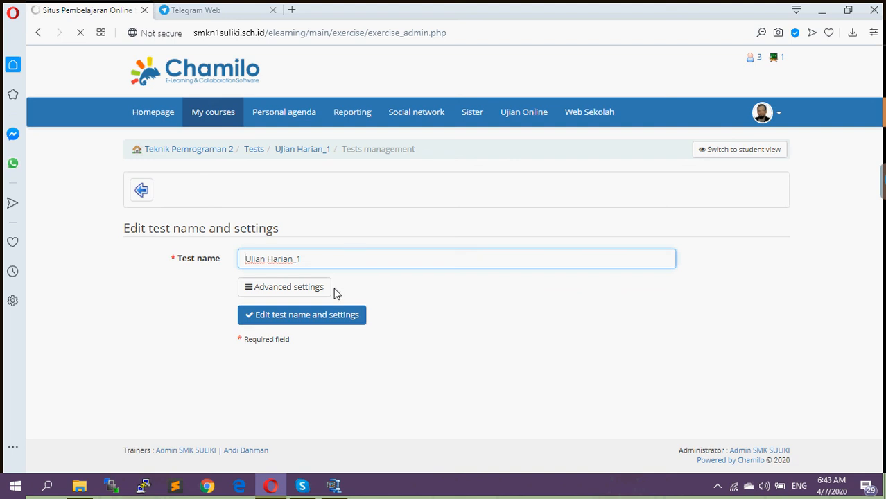
pyautogui.click(306, 293)
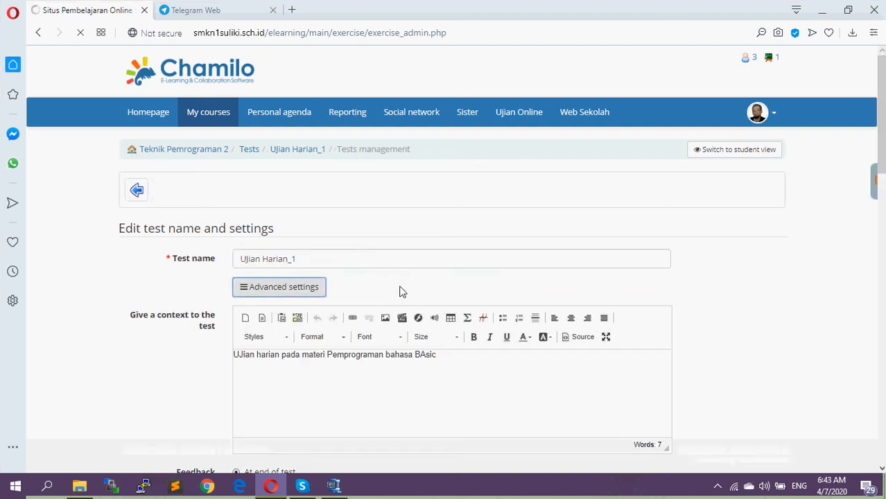
pyautogui.scroll(-5, 403, 292)
pyautogui.scroll(-6, 404, 286)
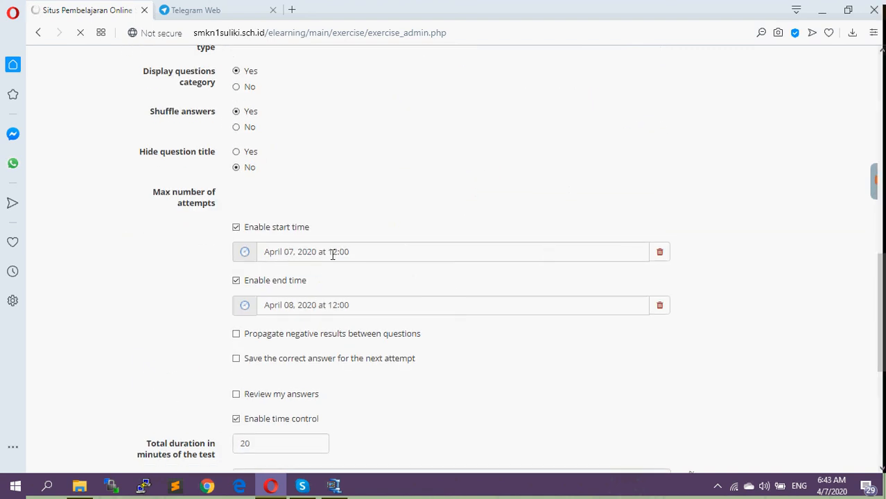
# Set the test's start time to April 06, 2020 at 12:00 and save the test settings
pyautogui.click(291, 253)
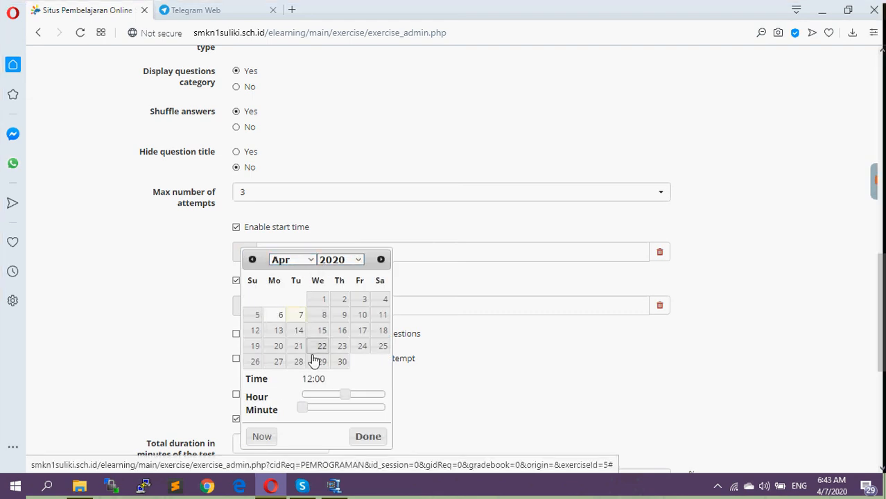
pyautogui.click(365, 440)
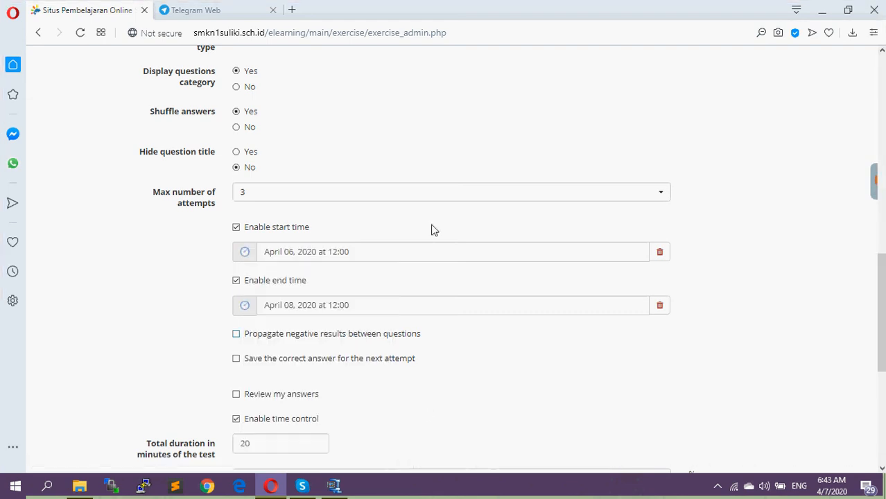
pyautogui.scroll(6, 431, 229)
pyautogui.scroll(-11, 441, 204)
pyautogui.click(341, 372)
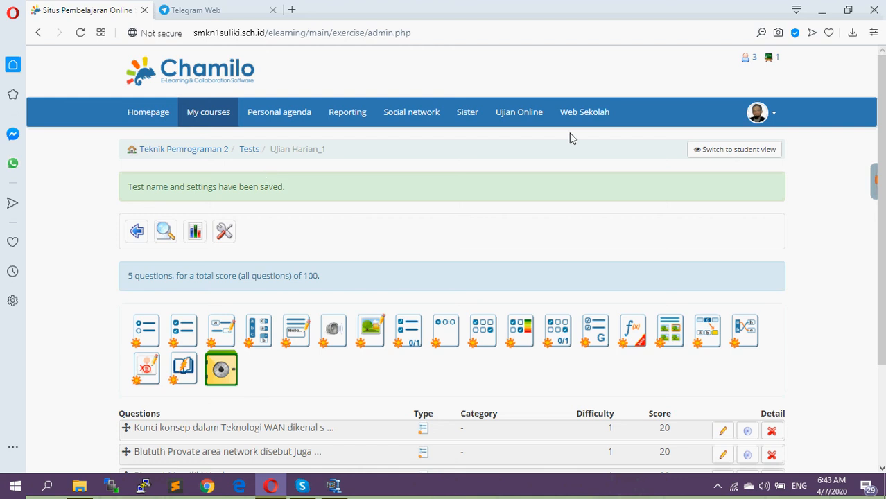
# Switch to student view, open UJian Harian_1 from the course's test list and proceed with the test
pyautogui.click(734, 150)
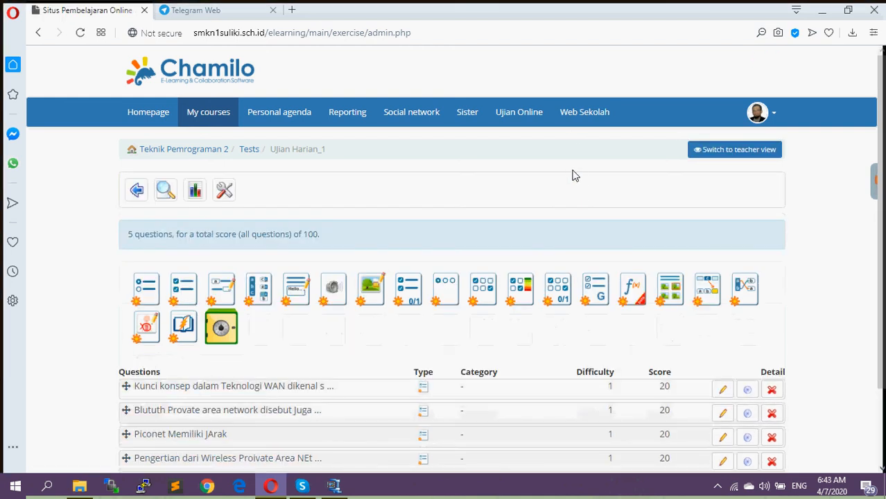
pyautogui.click(249, 151)
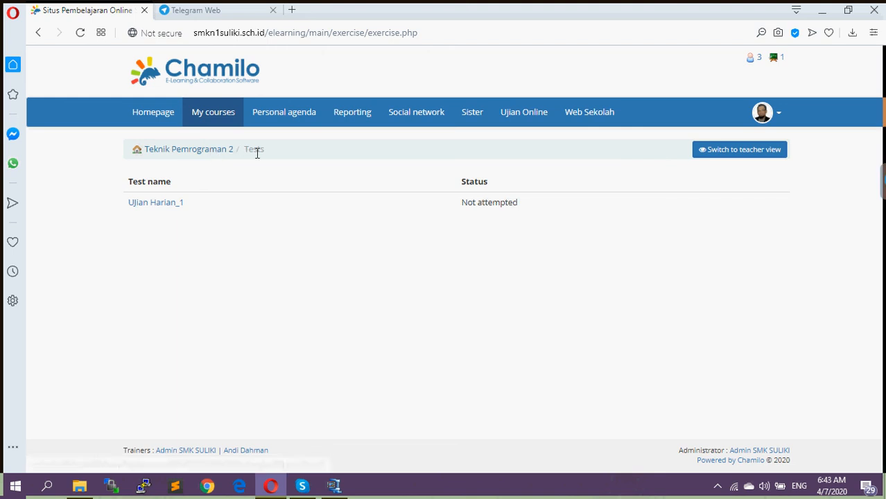
pyautogui.click(211, 153)
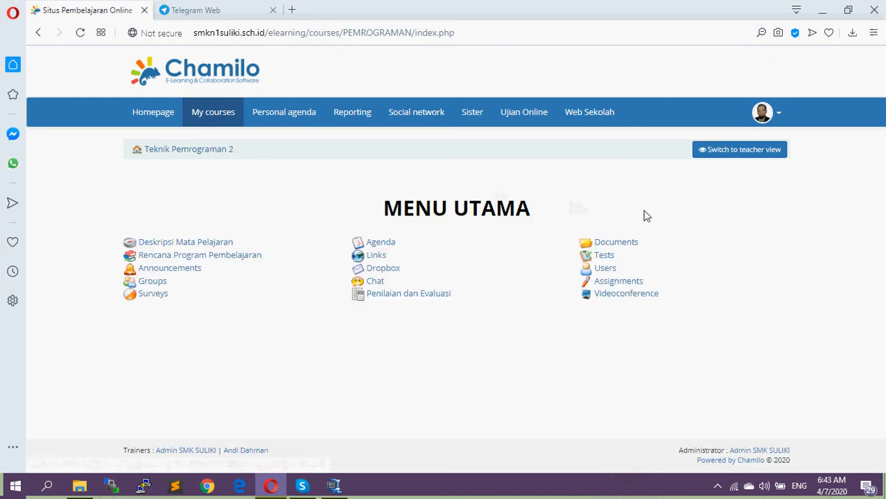
pyautogui.click(606, 256)
pyautogui.click(160, 205)
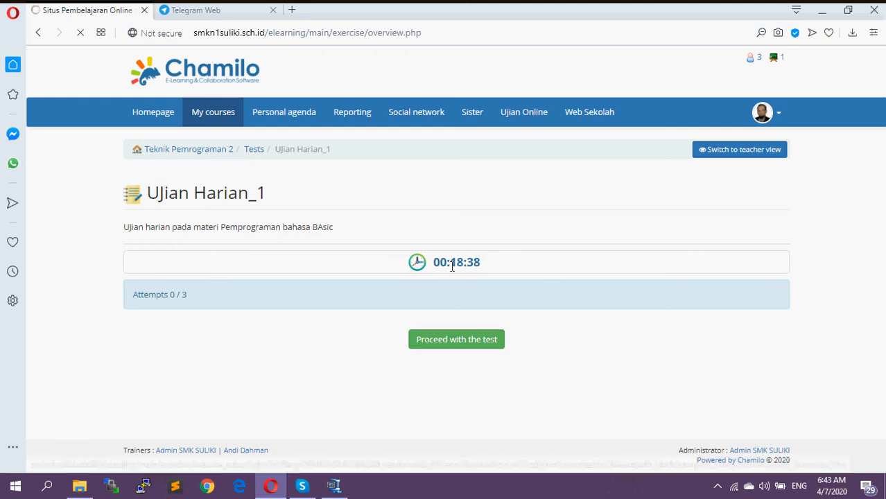
pyautogui.moveTo(455, 265); pyautogui.dragTo(507, 272)
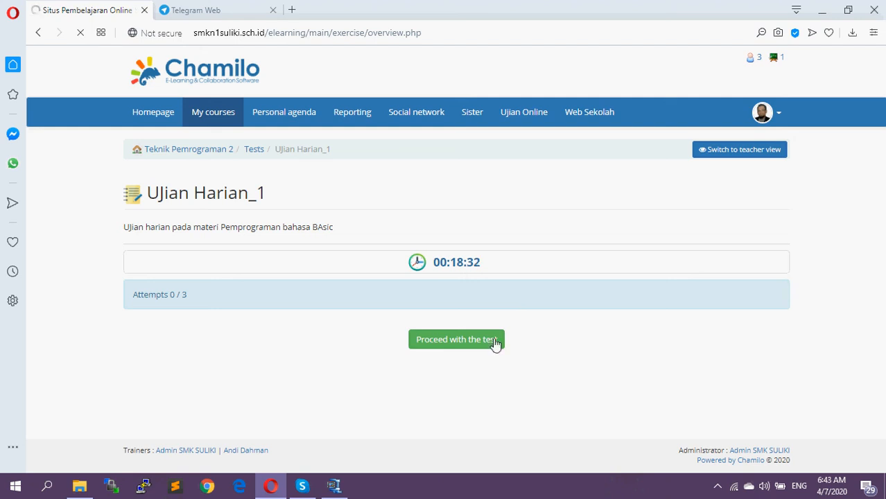
pyautogui.click(475, 340)
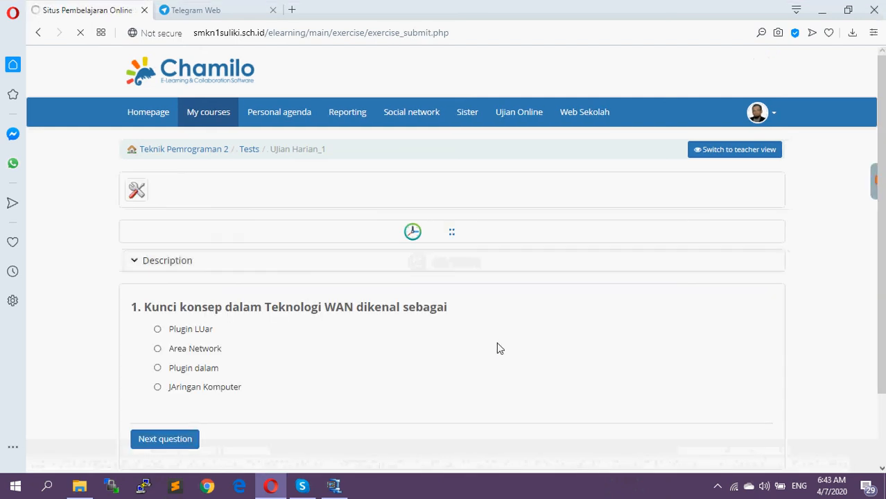
# Answer question 1 with "Plugin LUar" and question 2 with "Perangka Keras", moving on to question 3
pyautogui.scroll(-1, 452, 333)
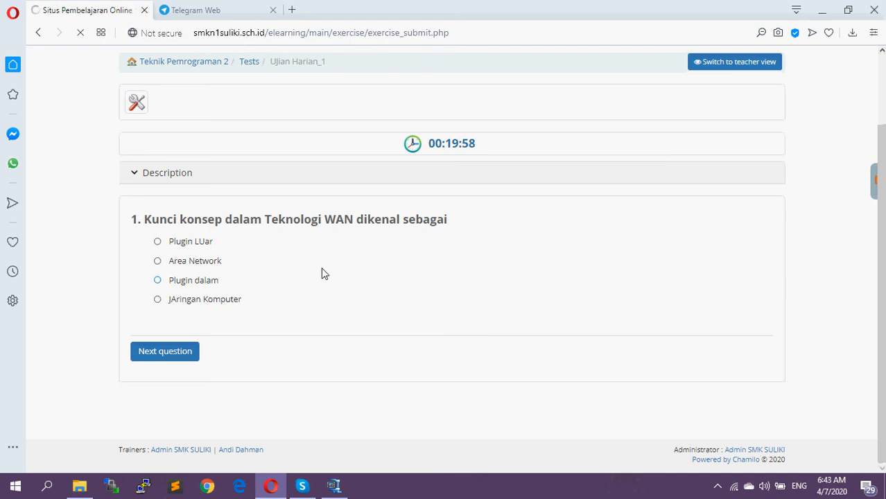
pyautogui.click(157, 243)
pyautogui.click(204, 352)
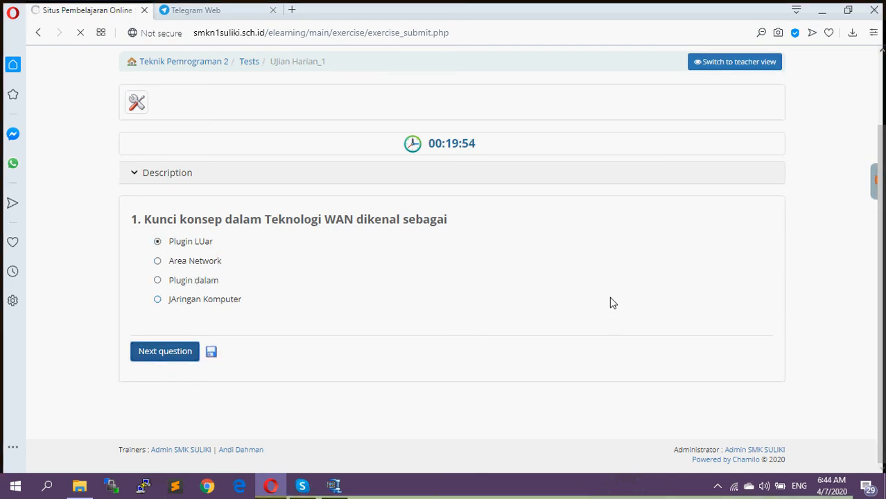
pyautogui.scroll(-1, 465, 325)
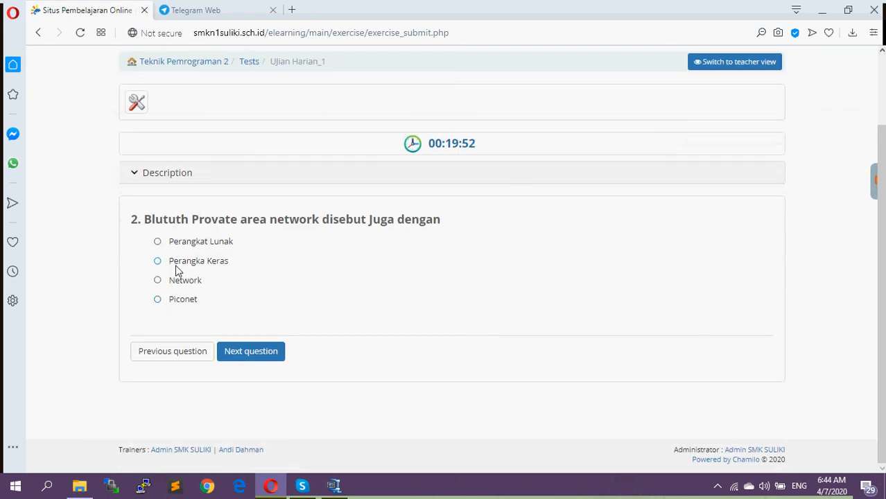
pyautogui.click(158, 260)
pyautogui.click(243, 354)
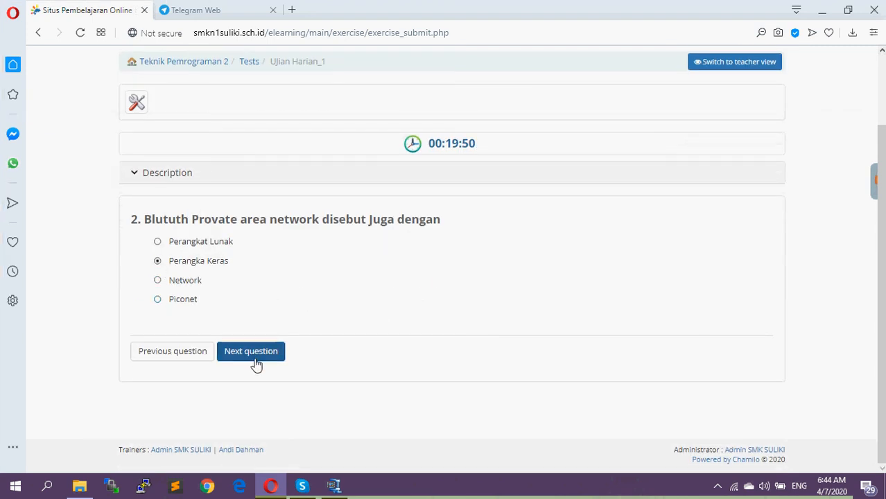
# Answer question 3 with "10 m" and question 4 with the "JAringan umum" option, moving on to question 5
pyautogui.scroll(-2, 405, 320)
pyautogui.click(159, 281)
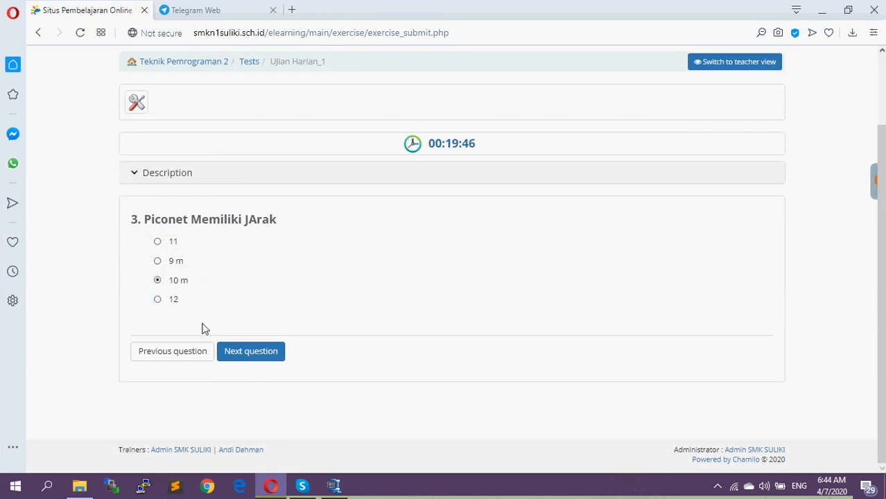
pyautogui.click(253, 358)
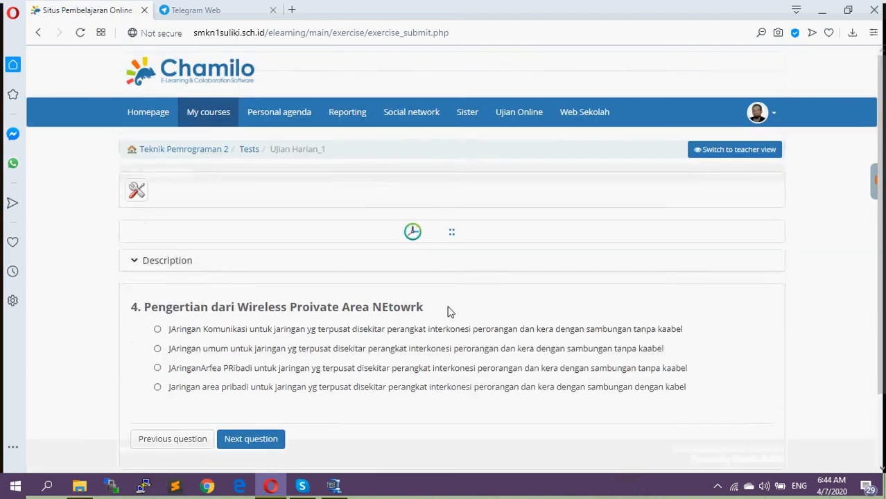
pyautogui.scroll(-2, 415, 308)
pyautogui.click(157, 261)
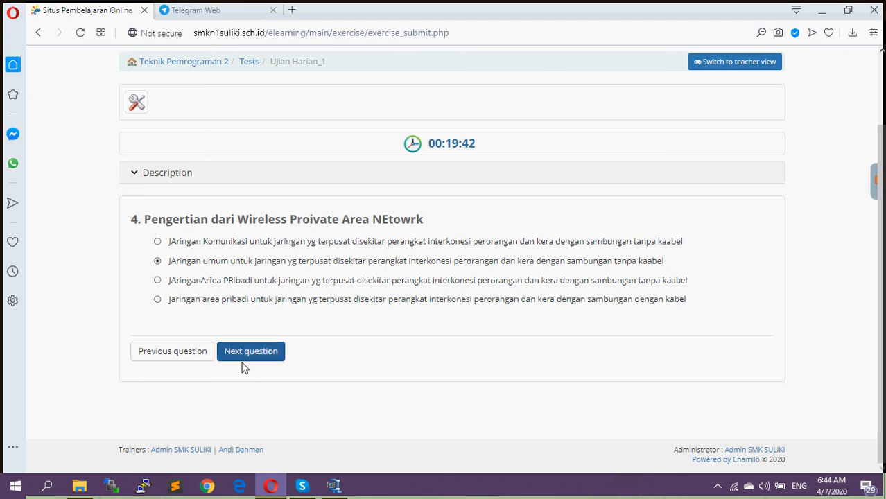
pyautogui.click(253, 358)
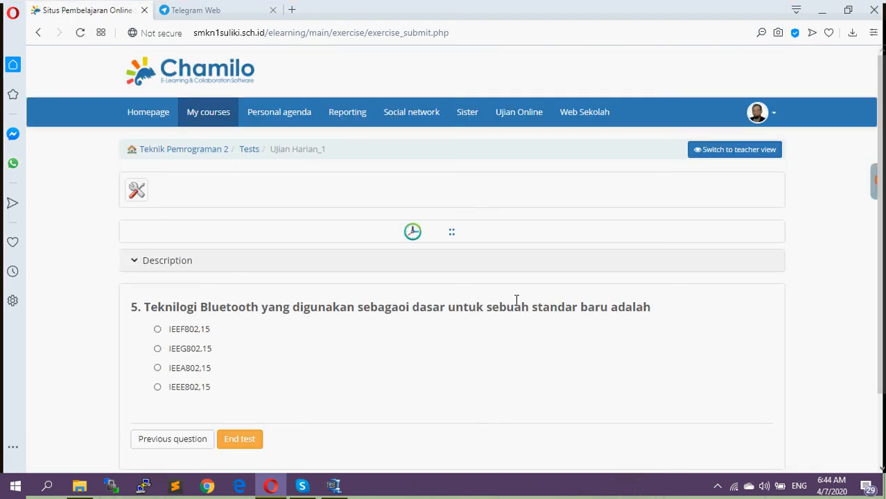
# Answer question 5 with "IEEA802,15" and end the test
pyautogui.scroll(-2, 416, 305)
pyautogui.click(157, 280)
pyautogui.click(237, 353)
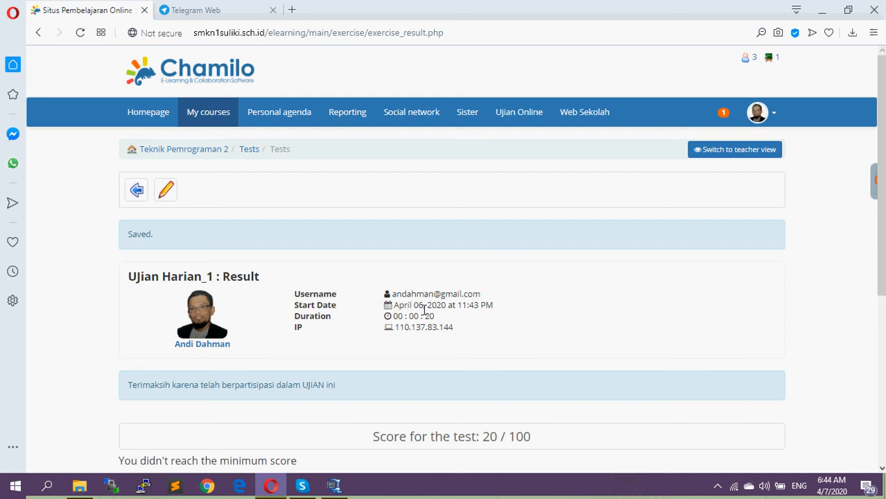
# Review the test result page, including the score, ranking and remaining attempts
pyautogui.scroll(-3, 582, 281)
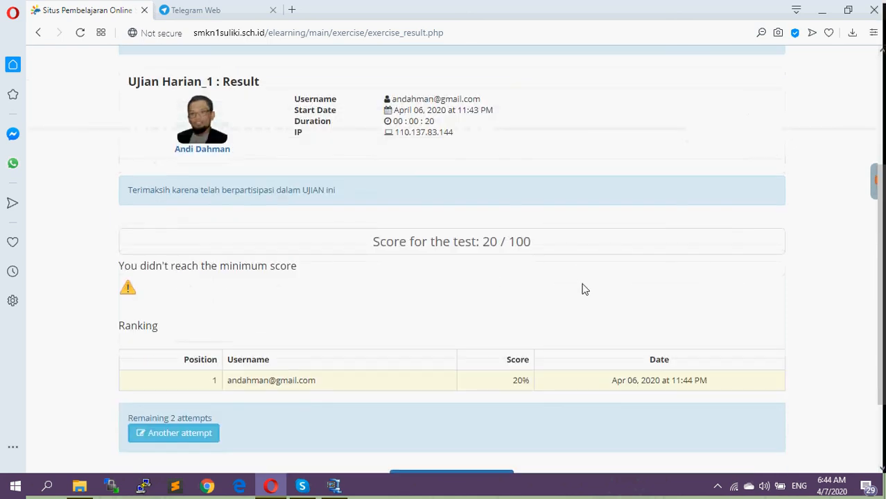
pyautogui.scroll(-1, 495, 248)
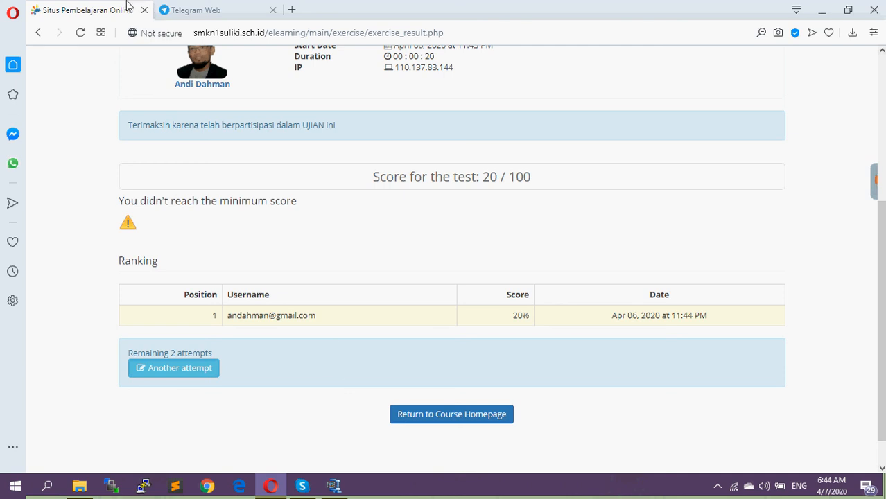
pyautogui.scroll(2, 851, 281)
pyautogui.scroll(2, 691, 133)
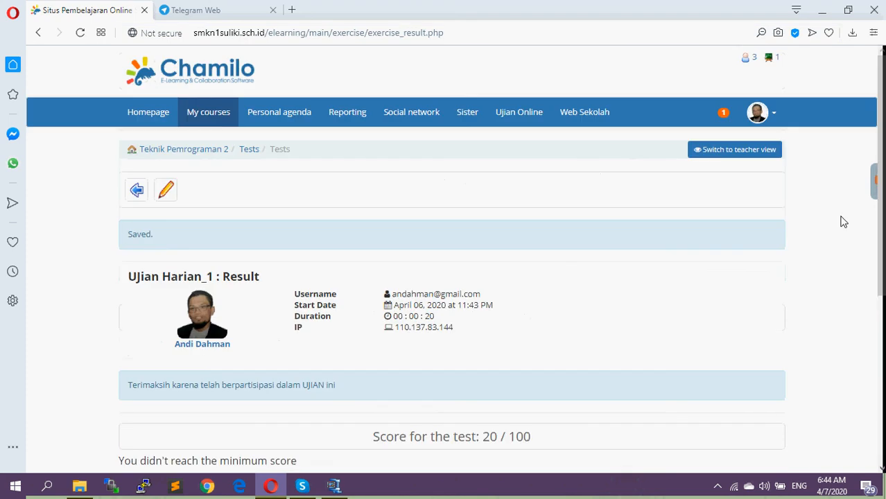
# Switch back to teacher view, look at the form for creating a new test, and return to the test list
pyautogui.click(740, 154)
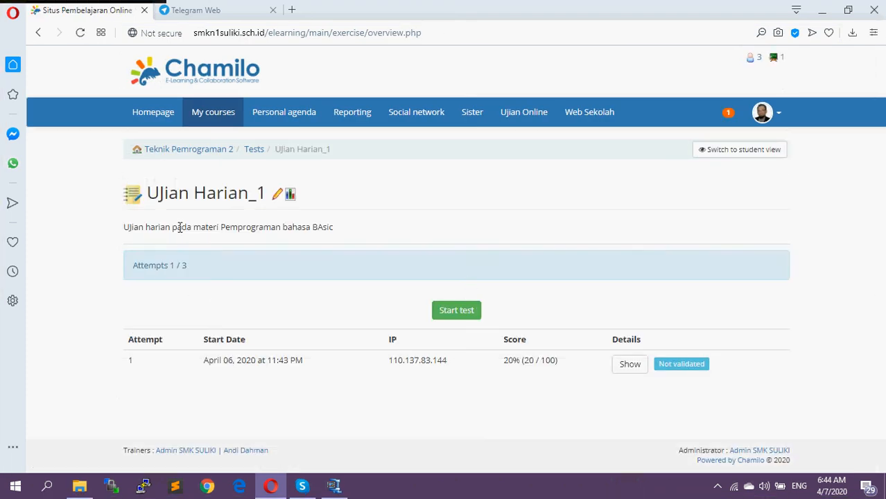
pyautogui.click(253, 149)
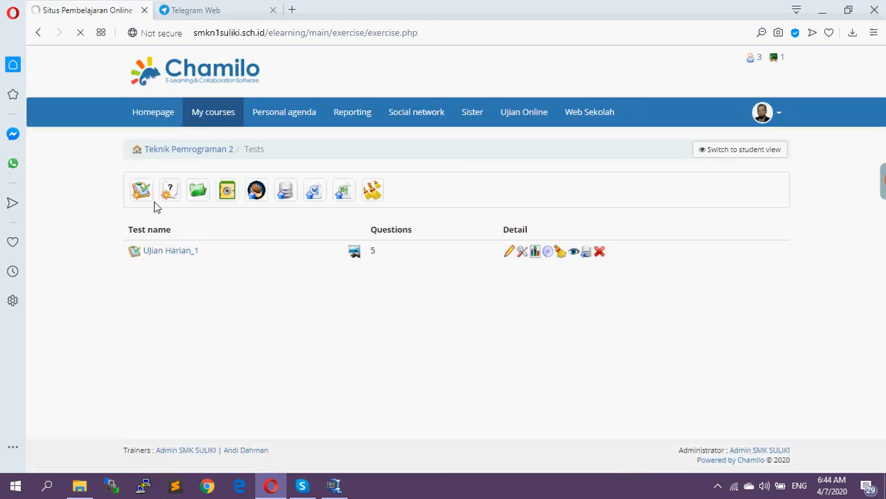
pyautogui.click(141, 191)
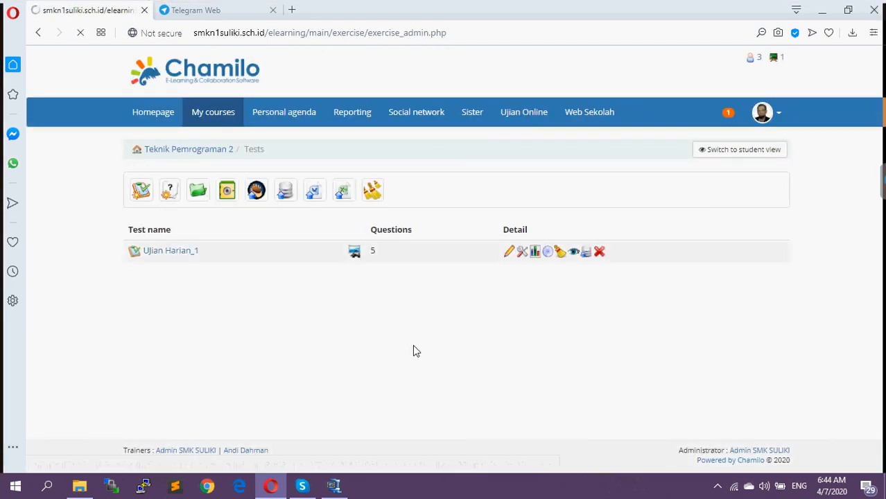
pyautogui.click(213, 151)
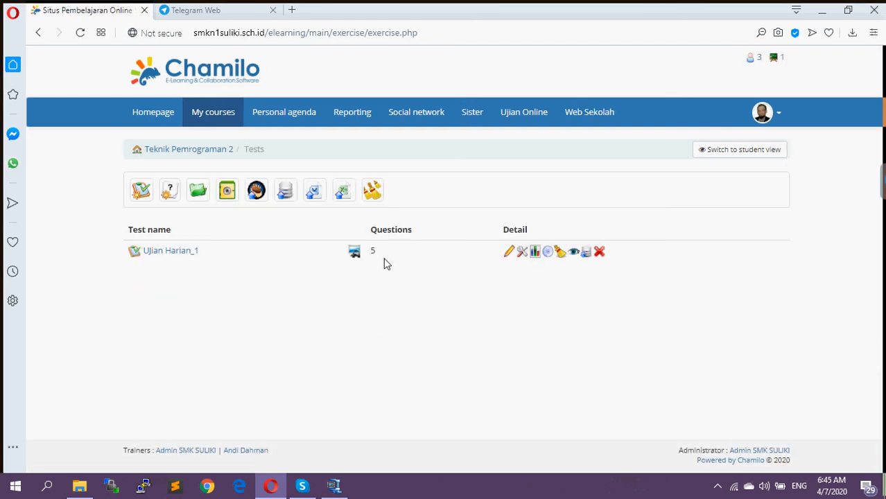
# Open UJian Harian_1 for editing and examine its question list and the available question types
pyautogui.click(509, 252)
pyautogui.scroll(-2, 511, 265)
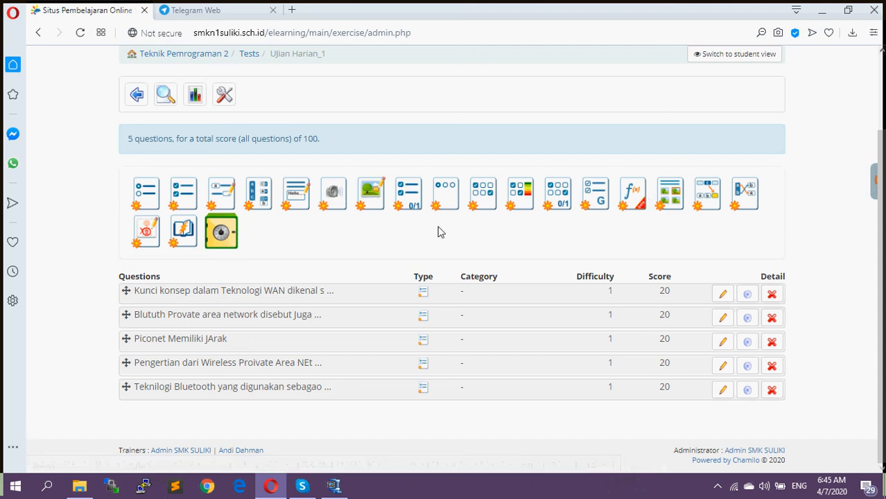
pyautogui.scroll(1, 414, 224)
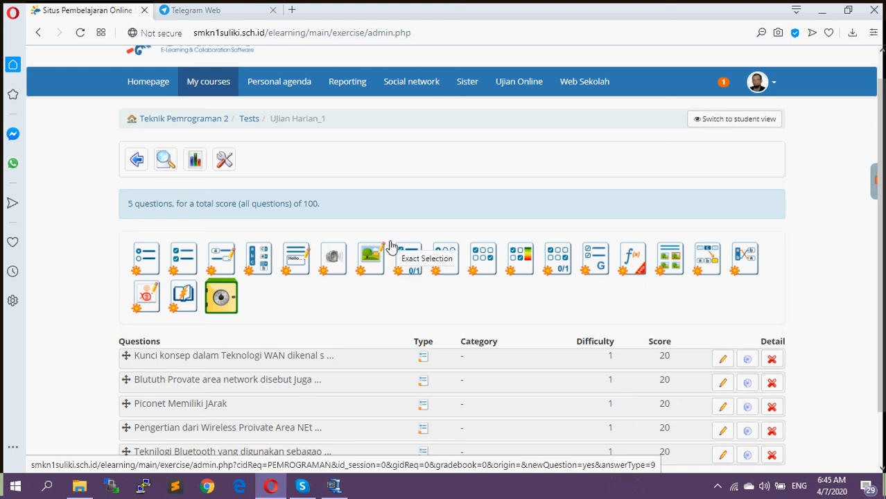
# Open the course's Penilaian dan Evaluasi tool and view the edit form of the category Penilaian Pengetahuan (Knowladge)
pyautogui.click(213, 122)
pyautogui.scroll(-3, 359, 299)
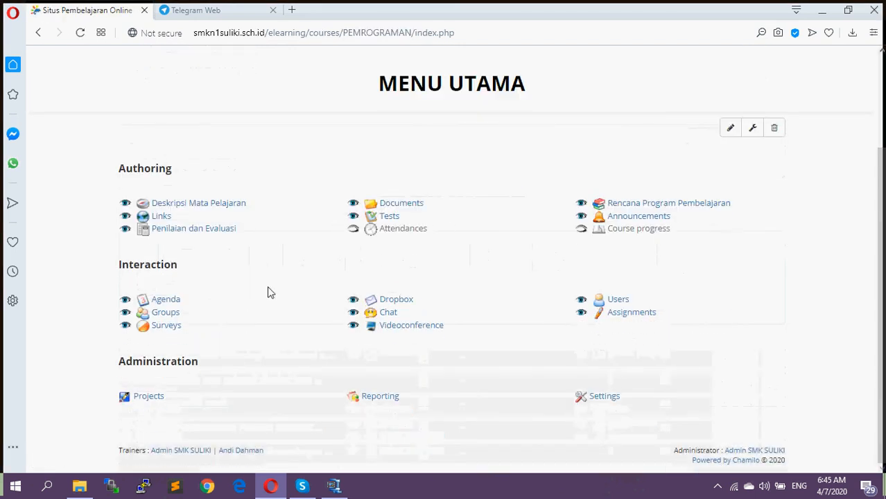
pyautogui.click(228, 236)
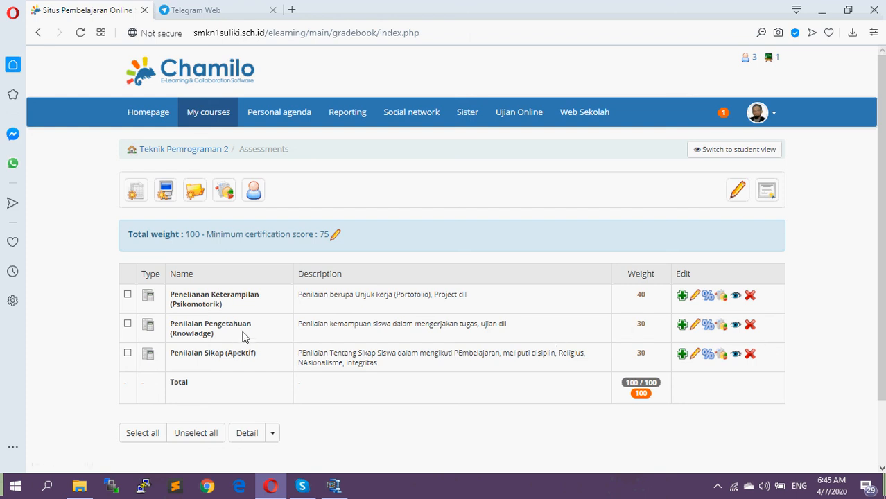
pyautogui.click(696, 326)
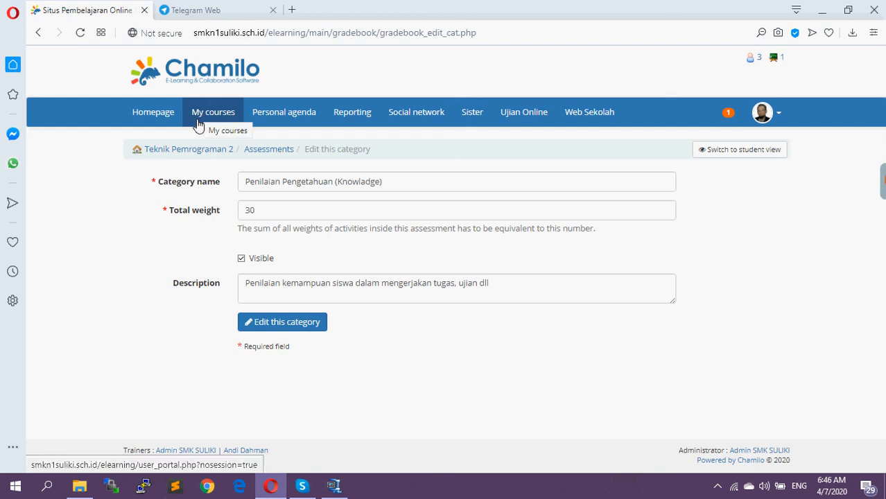
pyautogui.click(257, 156)
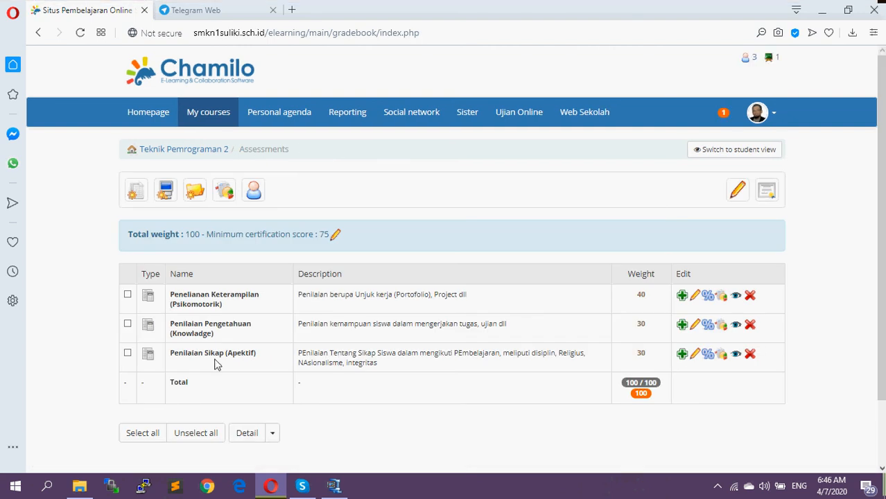
pyautogui.click(167, 198)
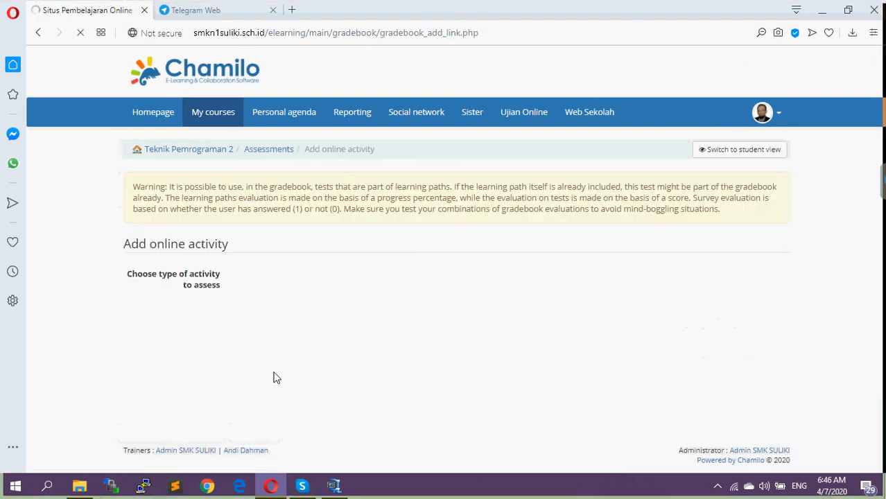
pyautogui.click(306, 275)
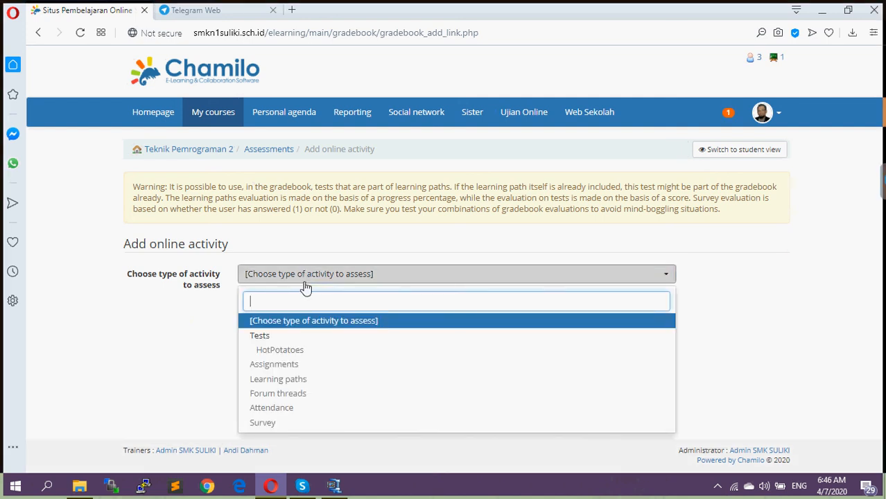
pyautogui.click(260, 336)
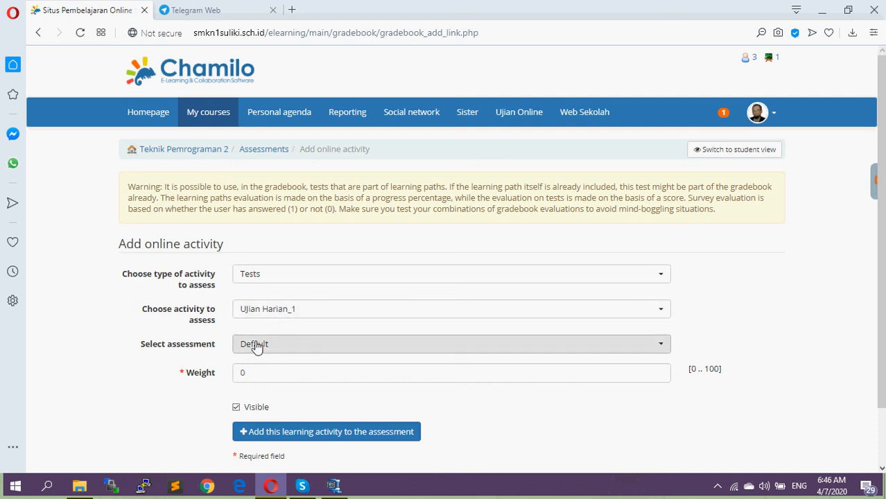
pyautogui.click(276, 348)
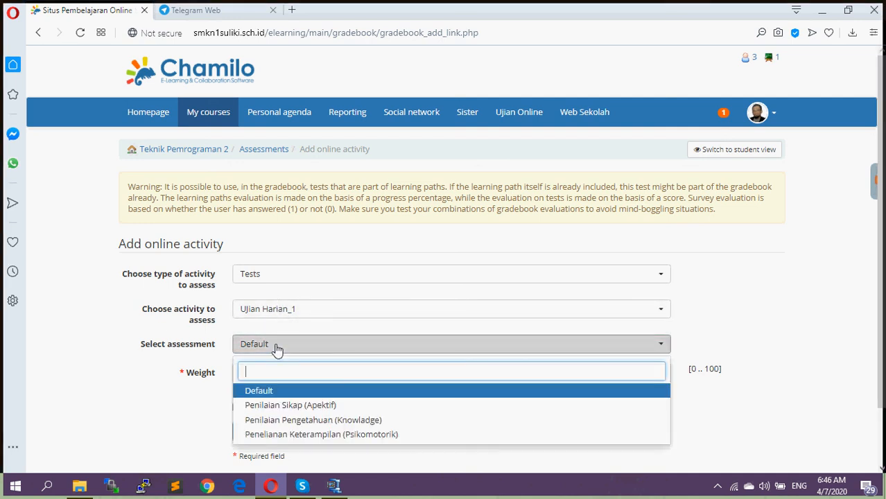
pyautogui.click(346, 422)
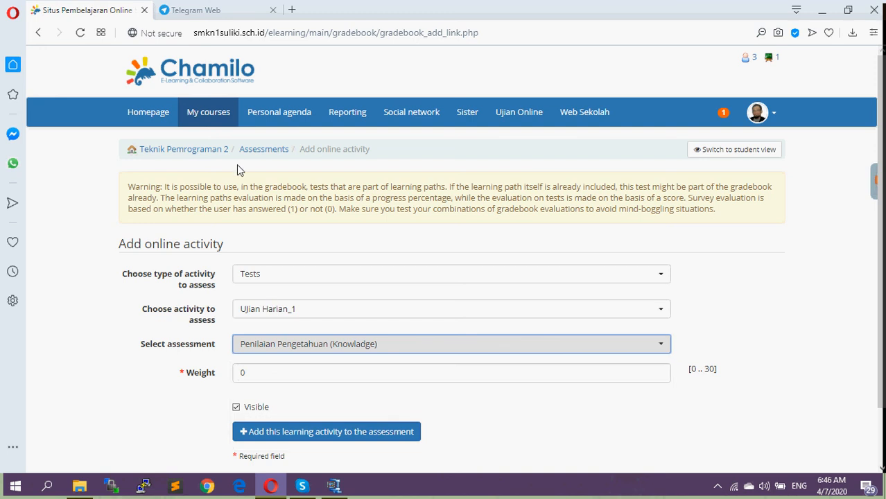
pyautogui.click(253, 151)
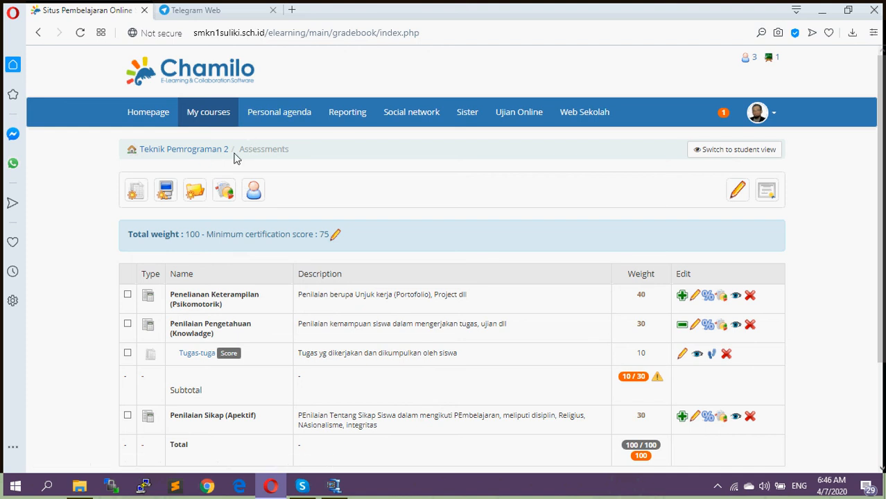
# Look at the course's test list, then return to the Penilaian dan Evaluasi tool
pyautogui.click(208, 151)
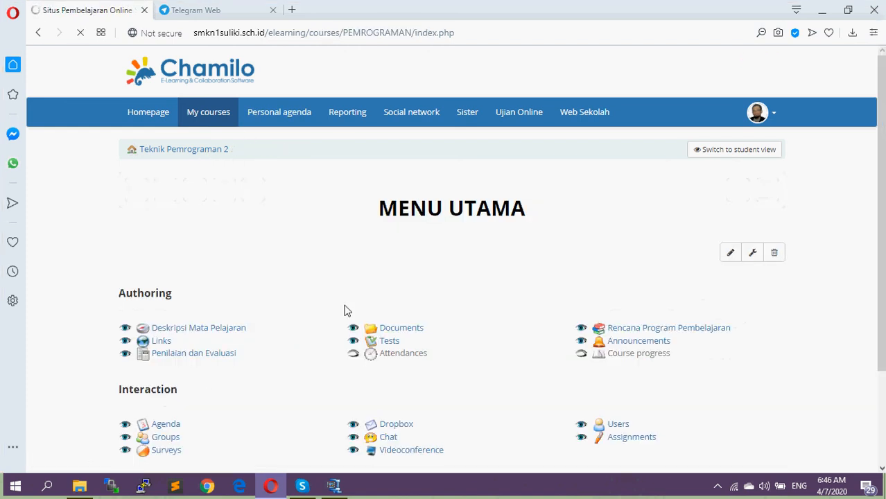
pyautogui.click(392, 342)
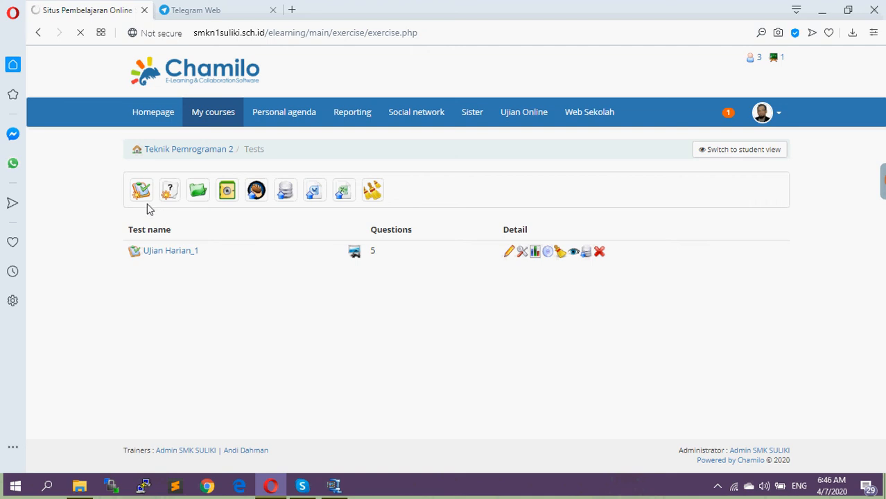
pyautogui.click(209, 151)
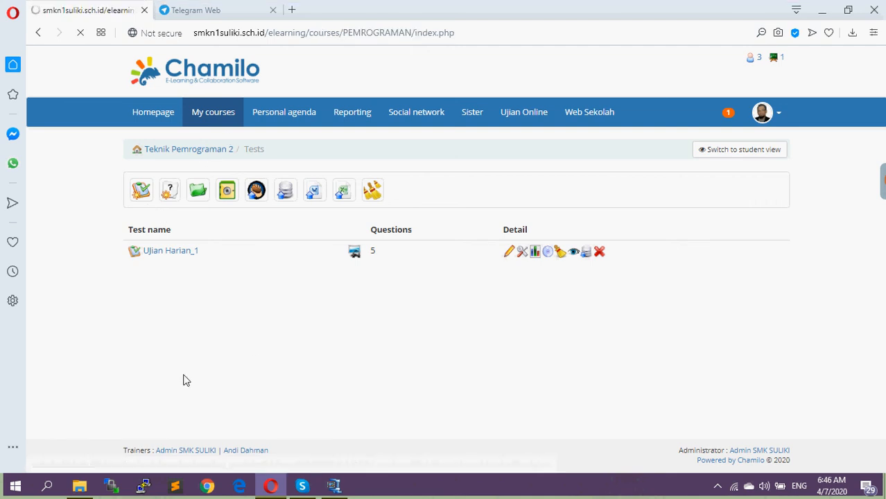
pyautogui.click(181, 355)
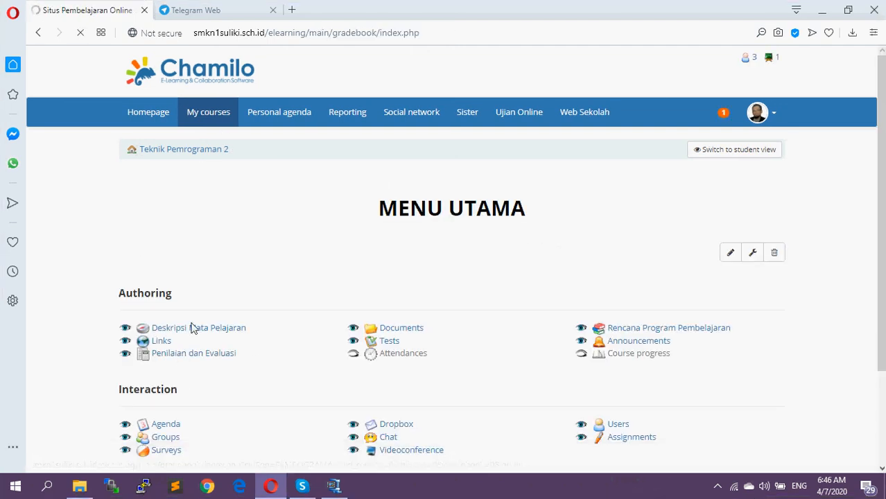
# Add the test UJian Harian_1 as an online activity to the assessment Penilaian Pengetahuan (Knowladge) with a weight of 10
pyautogui.click(166, 196)
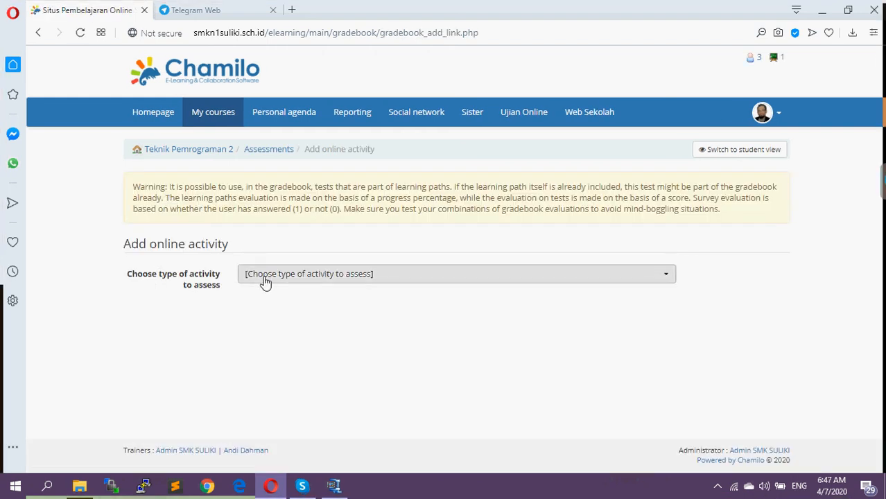
pyautogui.click(265, 277)
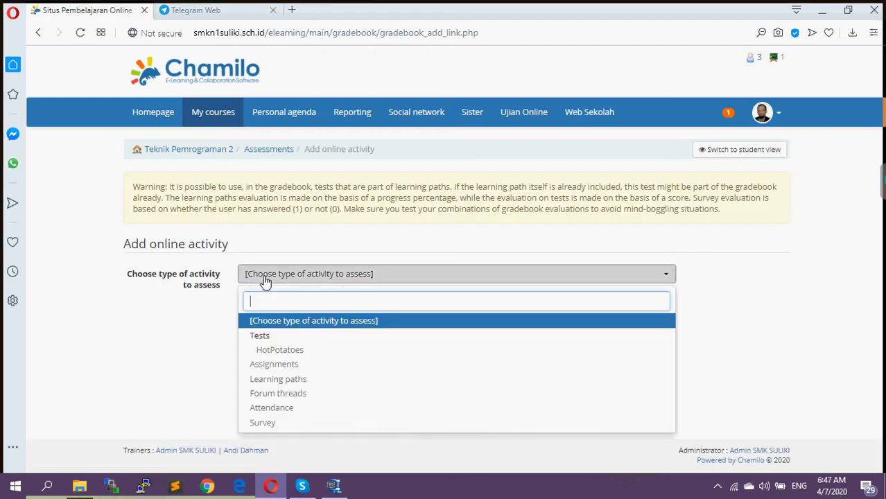
pyautogui.click(259, 338)
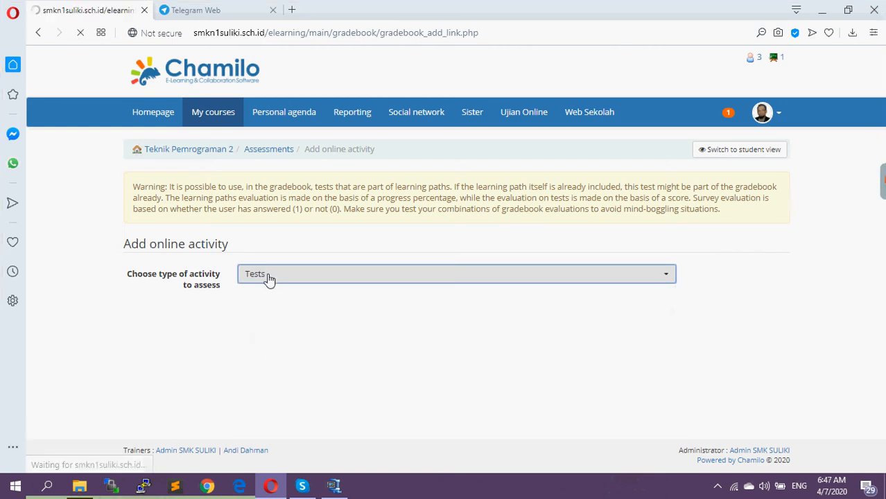
pyautogui.scroll(-1, 291, 305)
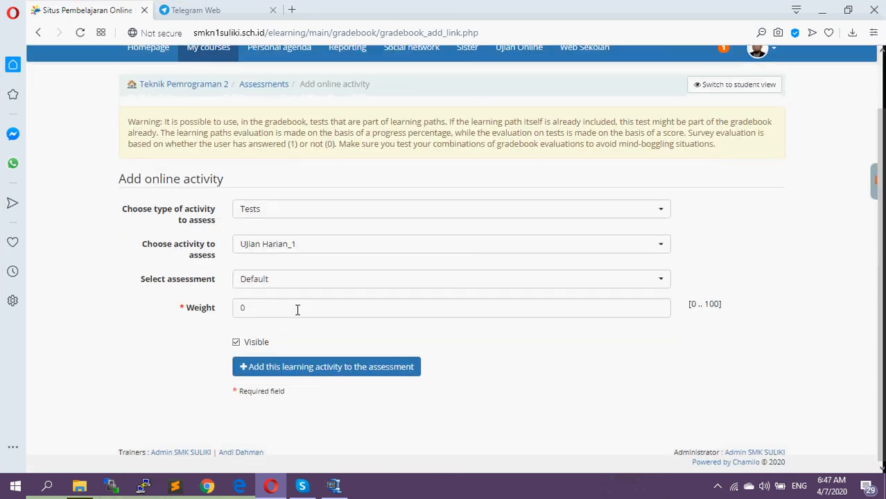
pyautogui.click(264, 282)
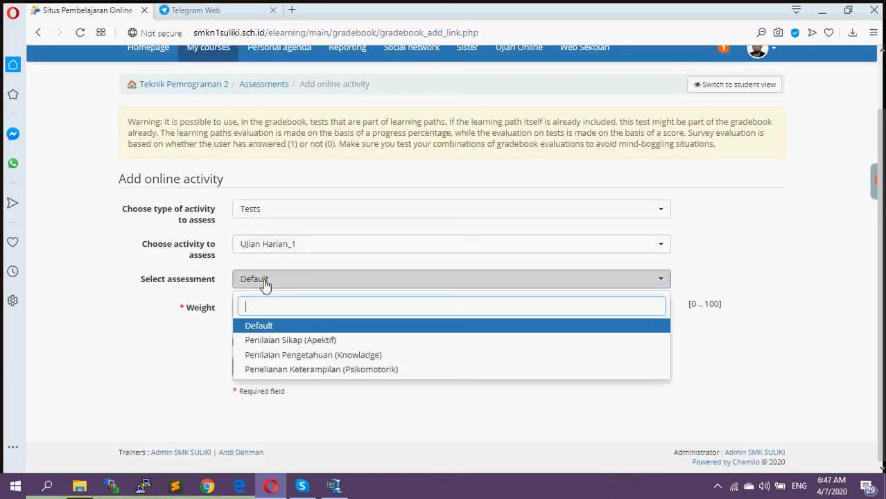
pyautogui.click(322, 356)
pyautogui.moveTo(265, 311); pyautogui.dragTo(228, 305)
pyautogui.write('10')
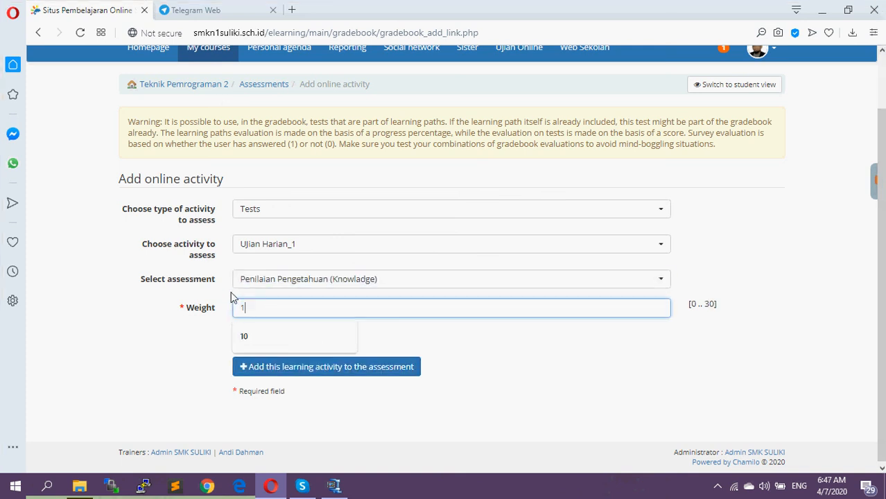
pyautogui.click(375, 375)
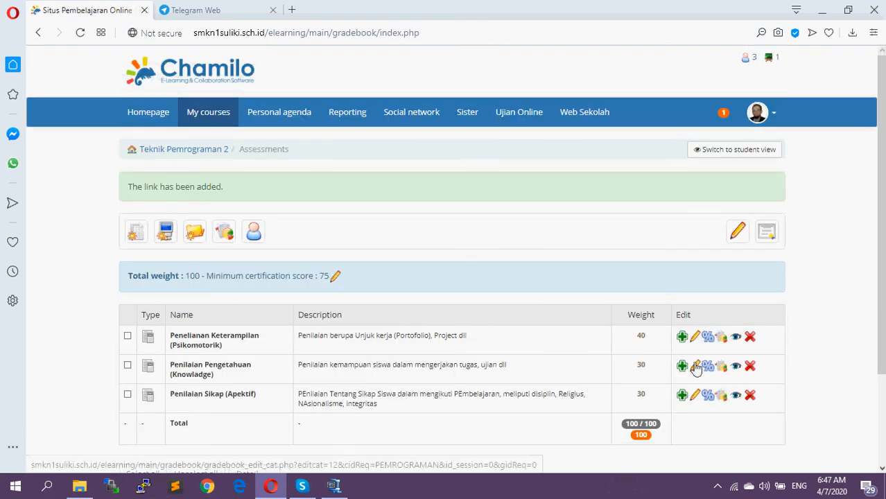
# Expand the category Penilaian Pengetahuan (Knowladge) and review its activities and their weights
pyautogui.click(682, 366)
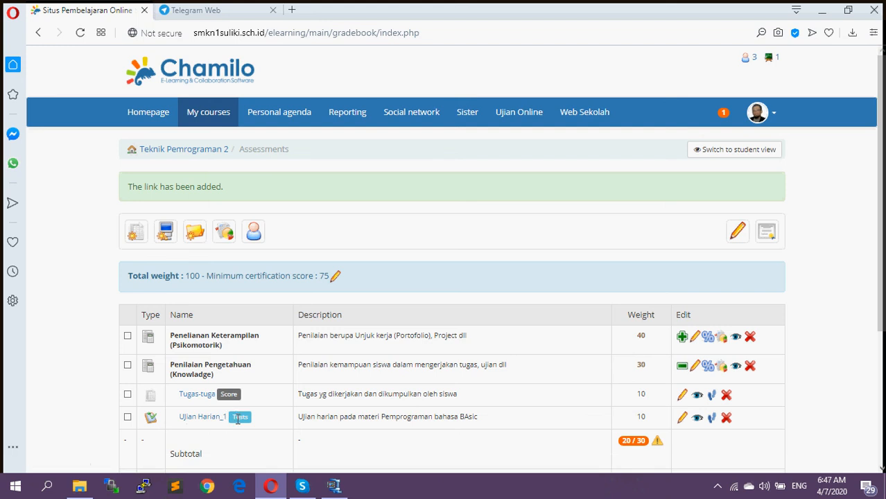
pyautogui.scroll(-1, 282, 383)
pyautogui.scroll(-1, 282, 384)
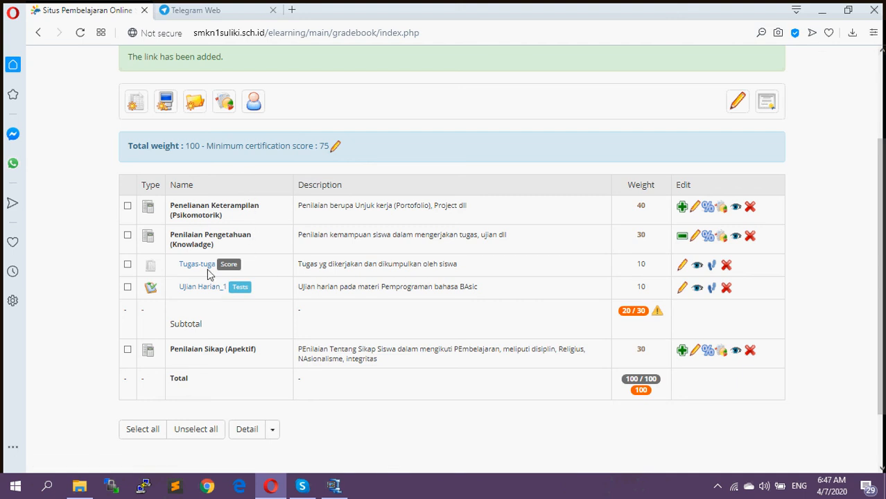
pyautogui.scroll(3, 259, 229)
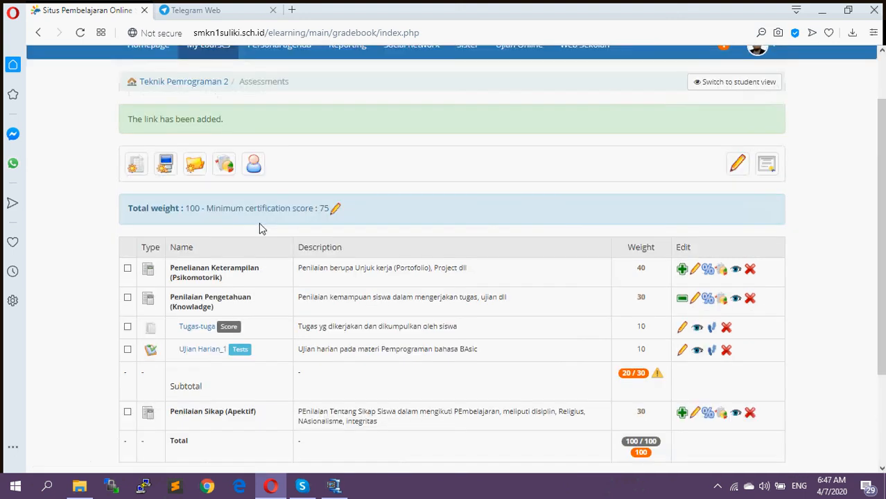